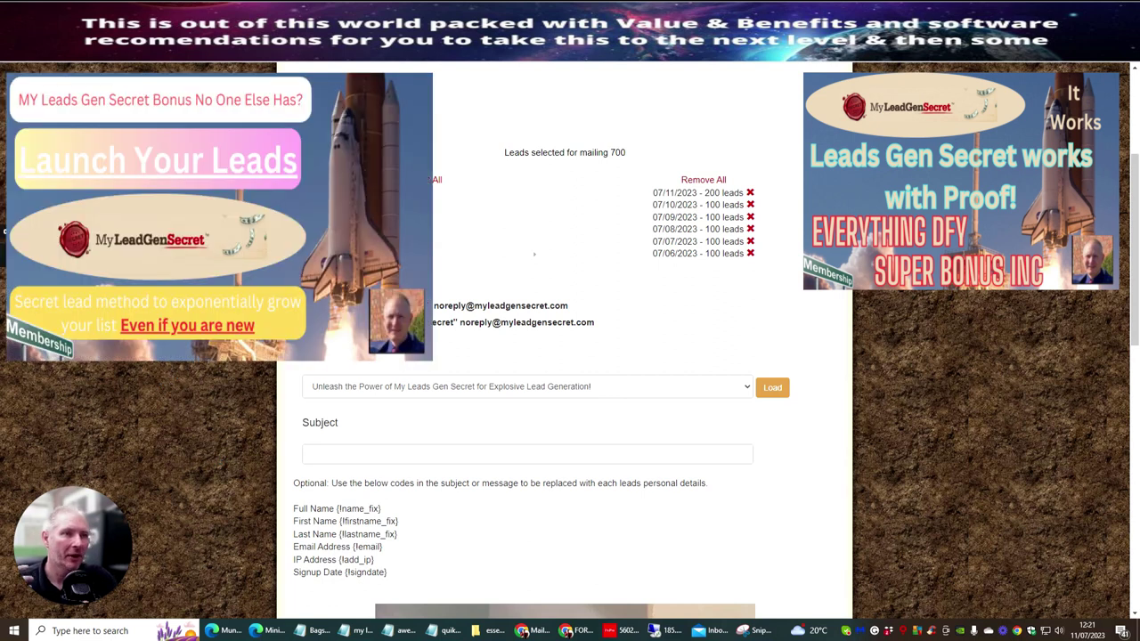
{"action": "scroll", "coordinate": [481, 297], "scroll_direction": "up", "scroll_amount": 2}
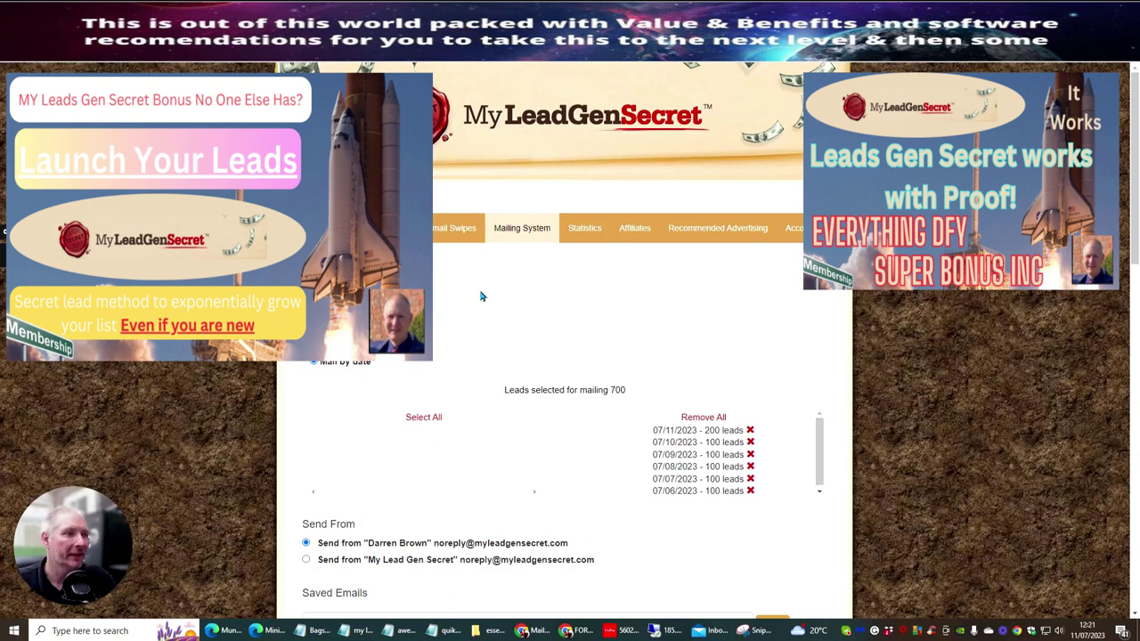
{"action": "scroll", "coordinate": [481, 296], "scroll_direction": "up", "scroll_amount": 1}
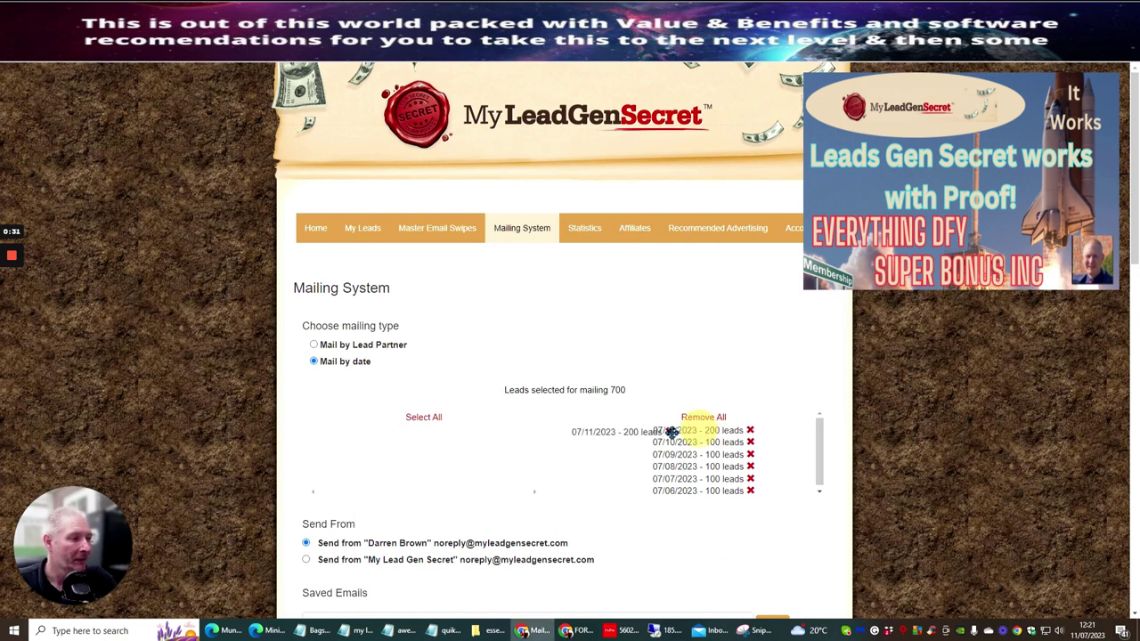
Scroll the Mailing System page to review the dates of the 700 selected leads
{"action": "left_click_drag", "start_coordinate": [709, 431], "coordinate": [713, 416]}
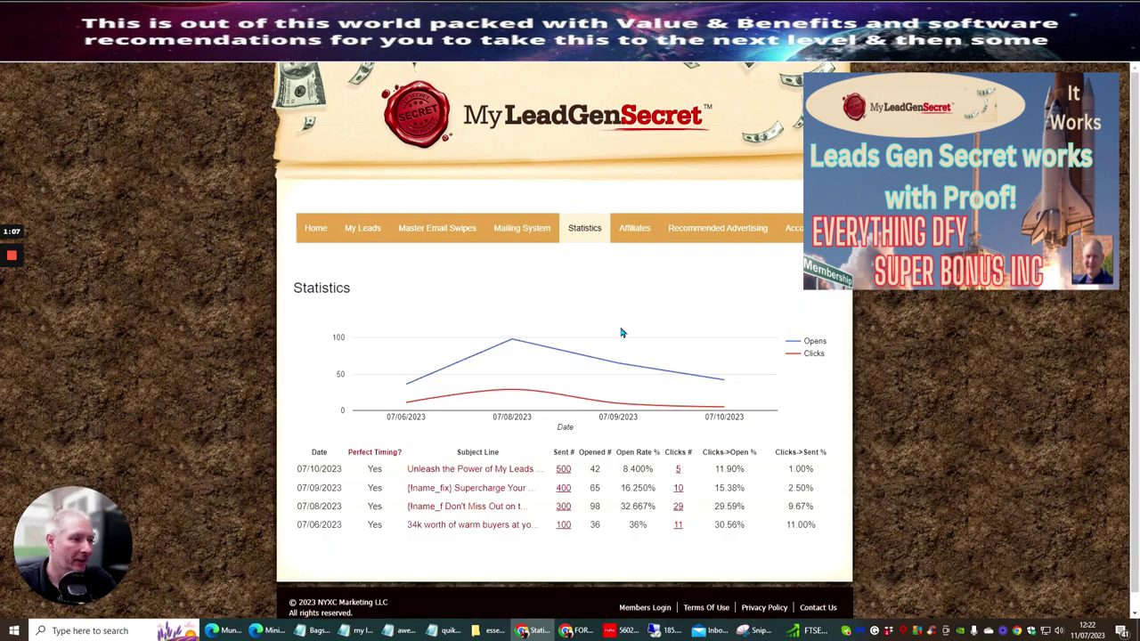
{"action": "scroll", "coordinate": [620, 318], "scroll_direction": "down", "scroll_amount": 1}
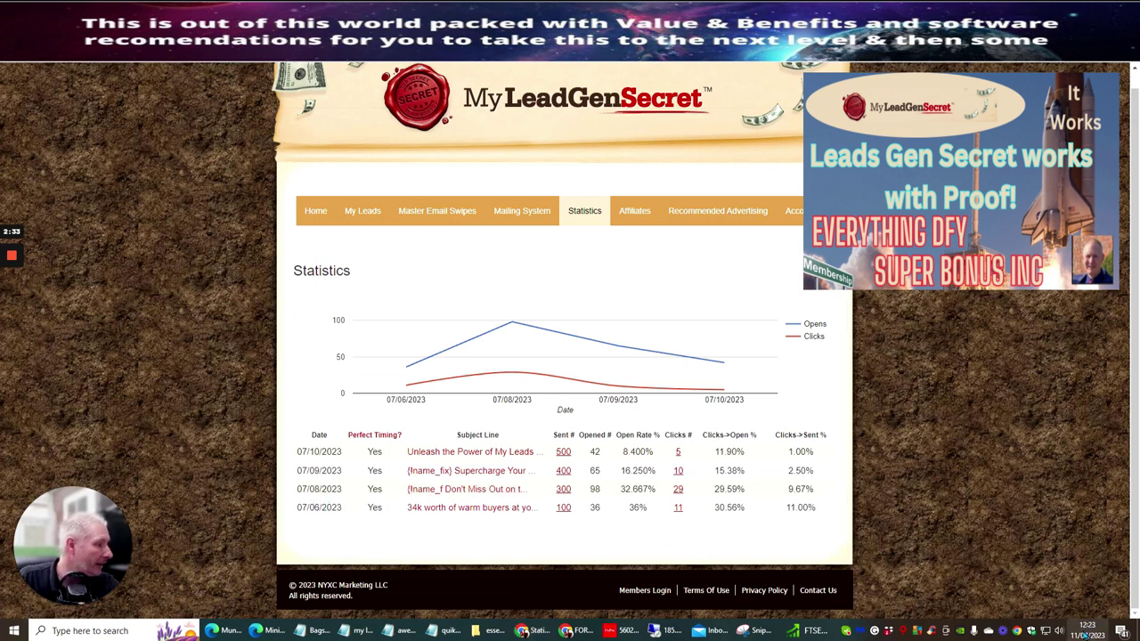
Check today's date on the calendar, then bring up the affiliate Promo Tools page
{"action": "left_click", "coordinate": [1087, 630]}
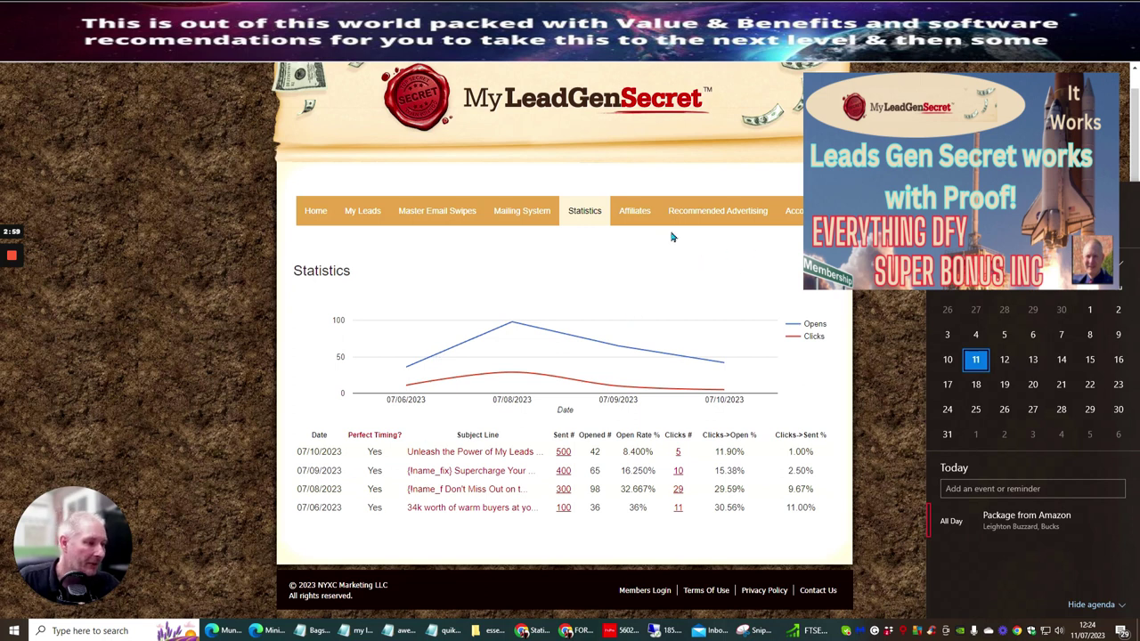
{"action": "left_click", "coordinate": [638, 214]}
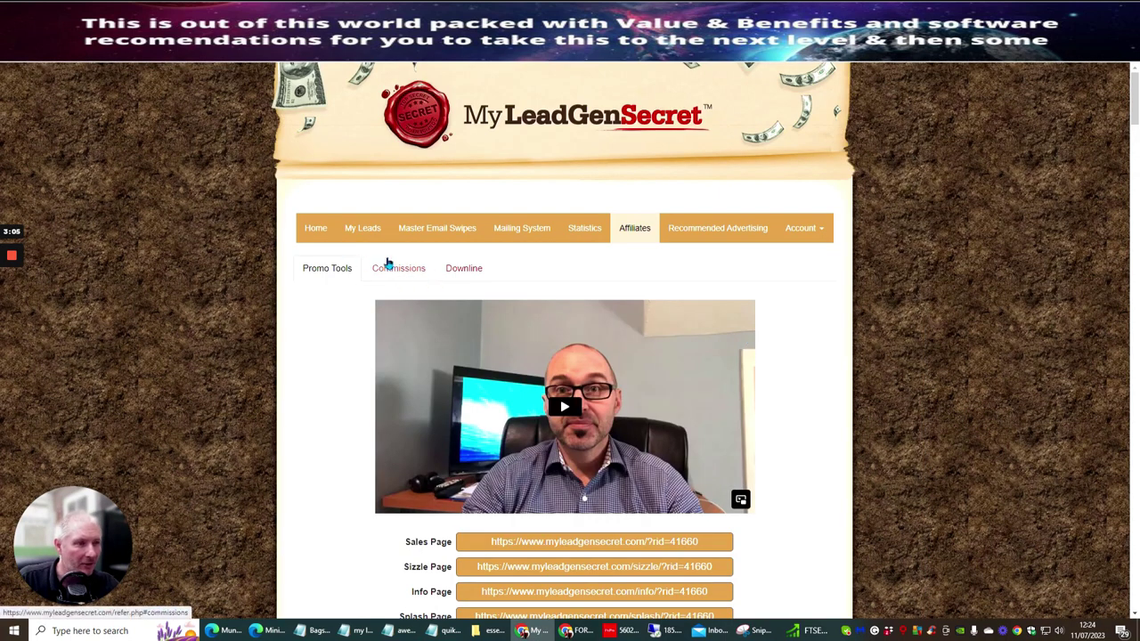
View the $10.00 affiliate commissions report, then the downline members by level
{"action": "left_click", "coordinate": [395, 270]}
{"action": "scroll", "coordinate": [618, 298], "scroll_direction": "down", "scroll_amount": 2}
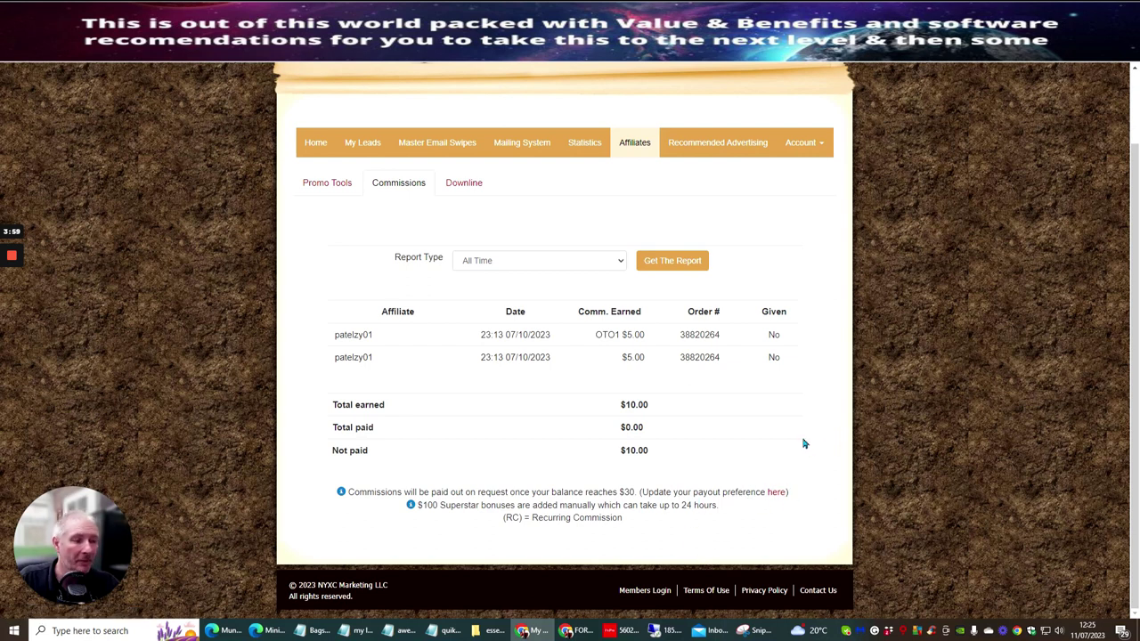
{"action": "scroll", "coordinate": [759, 401], "scroll_direction": "up", "scroll_amount": 2}
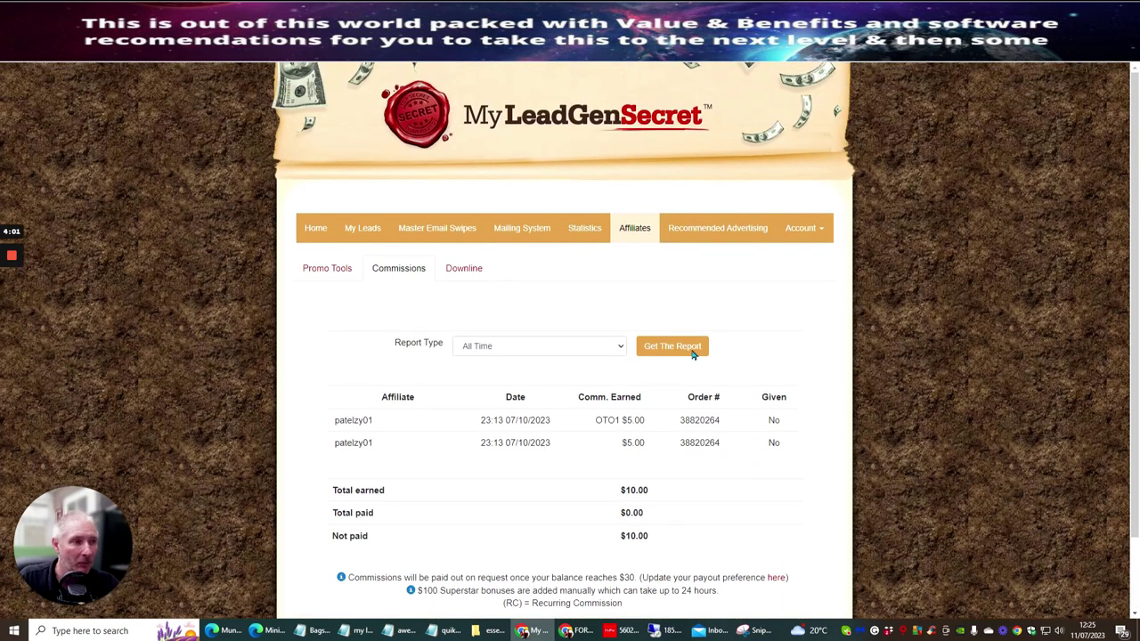
{"action": "left_click", "coordinate": [459, 269]}
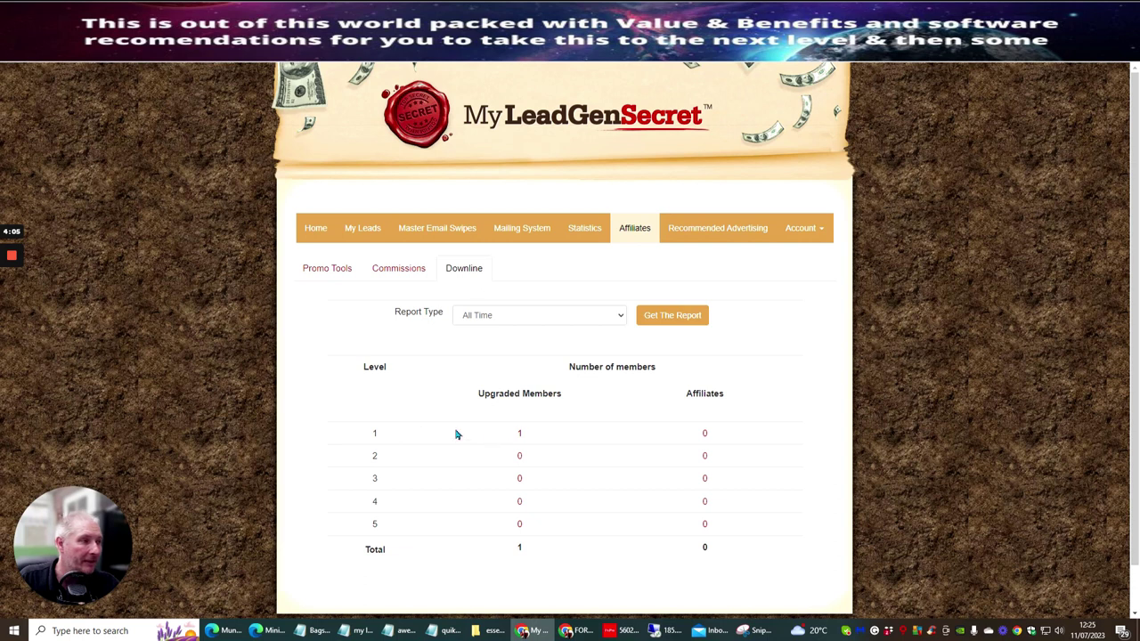
{"action": "left_click", "coordinate": [678, 317]}
{"action": "scroll", "coordinate": [672, 359], "scroll_direction": "down", "scroll_amount": 2}
{"action": "scroll", "coordinate": [679, 365], "scroll_direction": "up", "scroll_amount": 2}
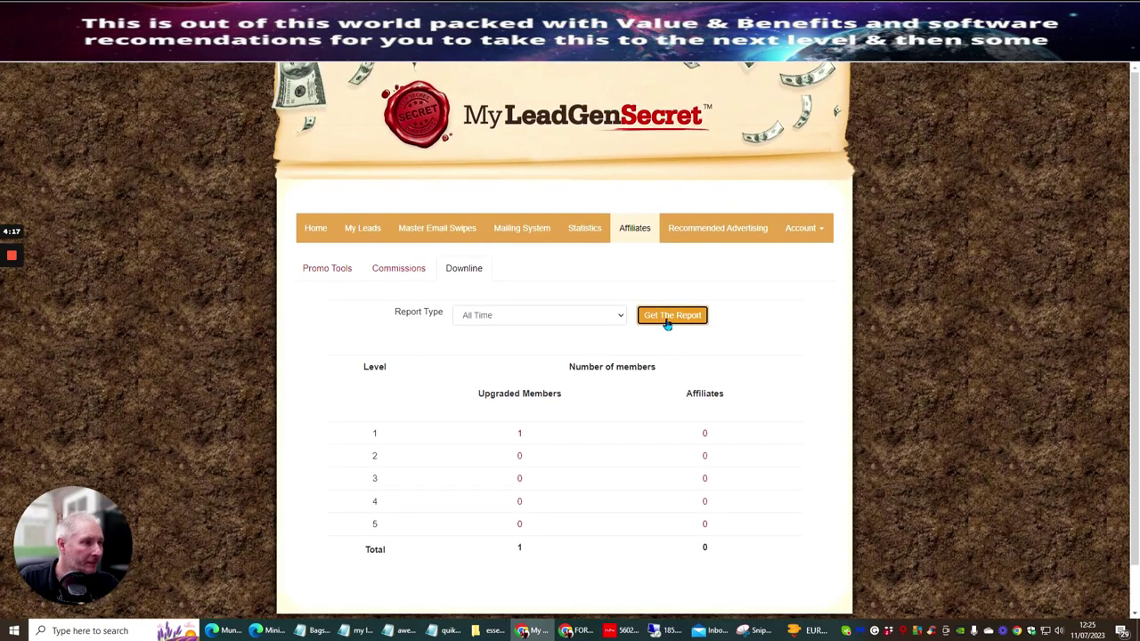
{"action": "left_click", "coordinate": [621, 319]}
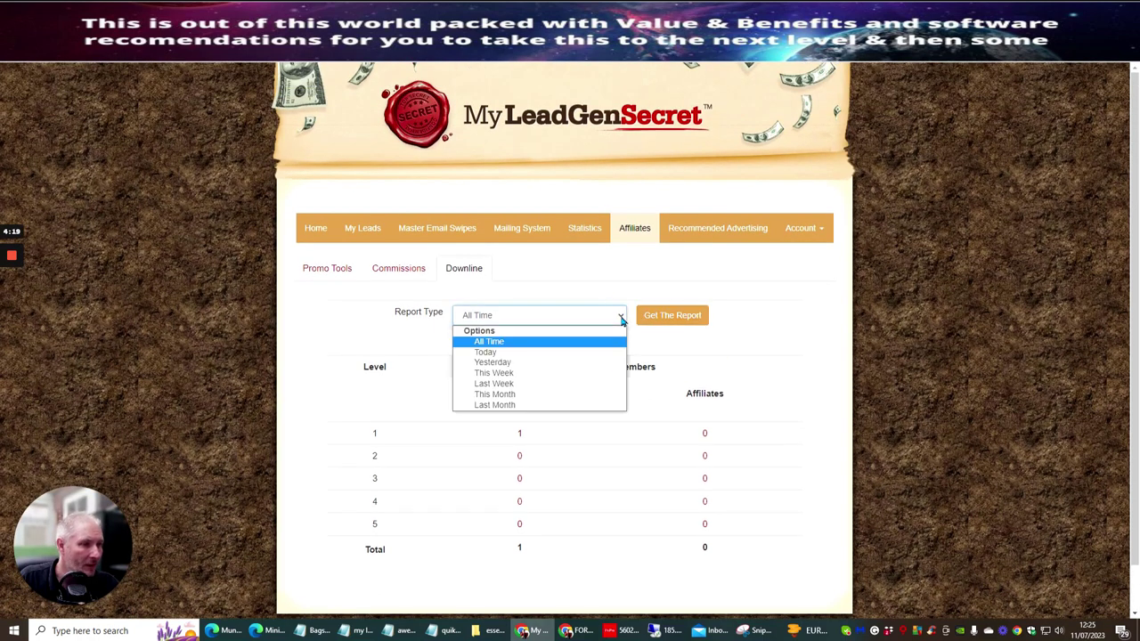
{"action": "left_click", "coordinate": [621, 319]}
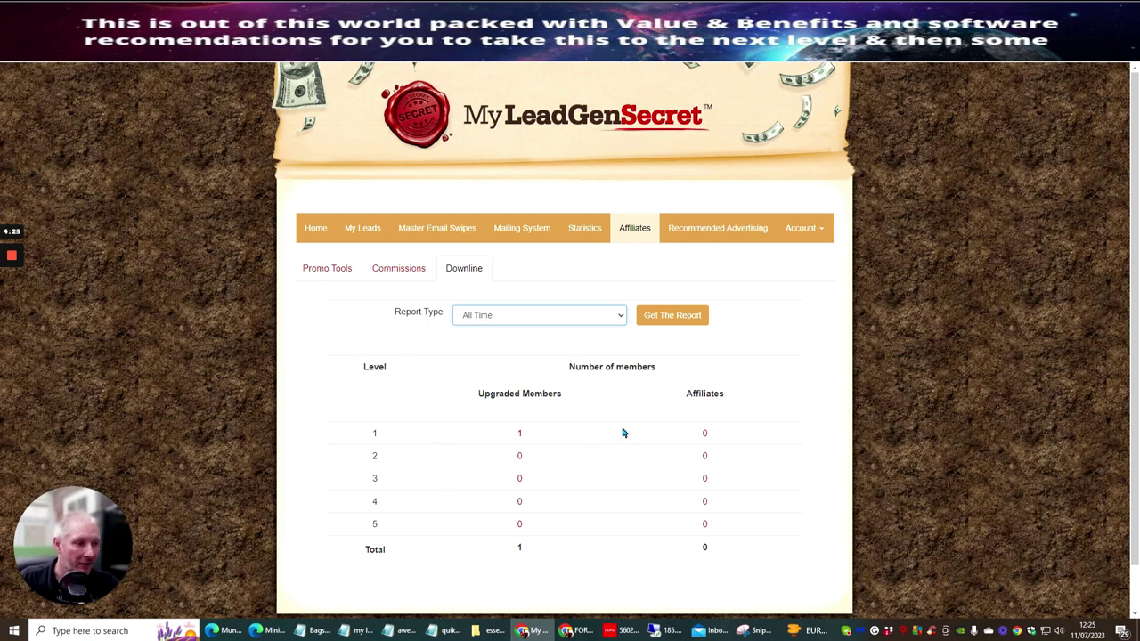
{"action": "left_click", "coordinate": [578, 229]}
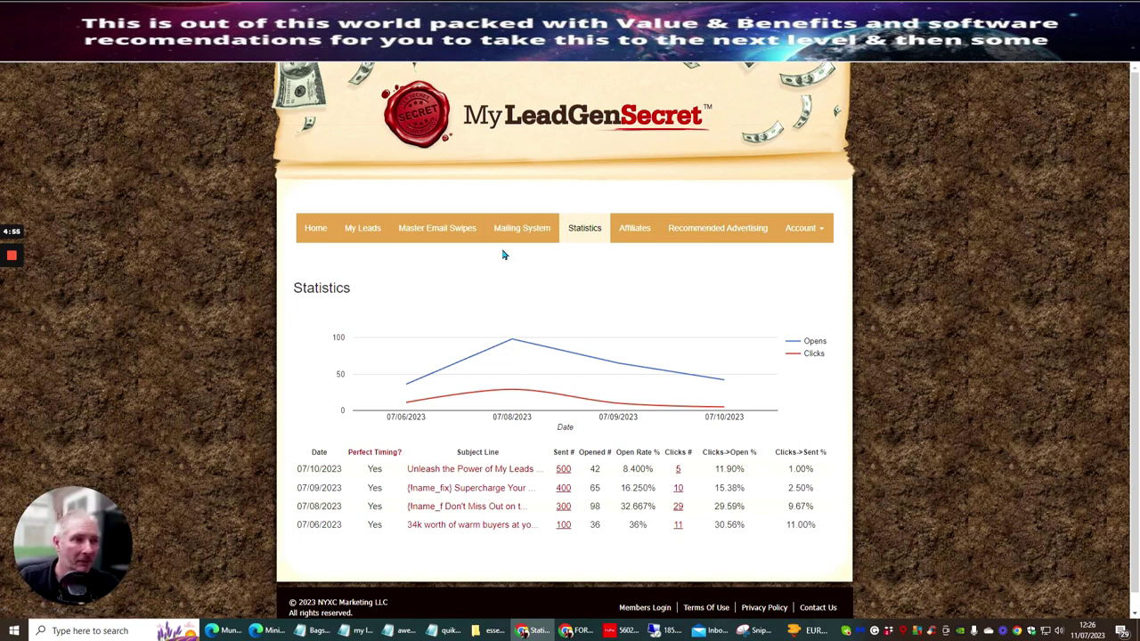
Go to the My Leads page with its six dated lead batches
{"action": "left_click", "coordinate": [356, 236]}
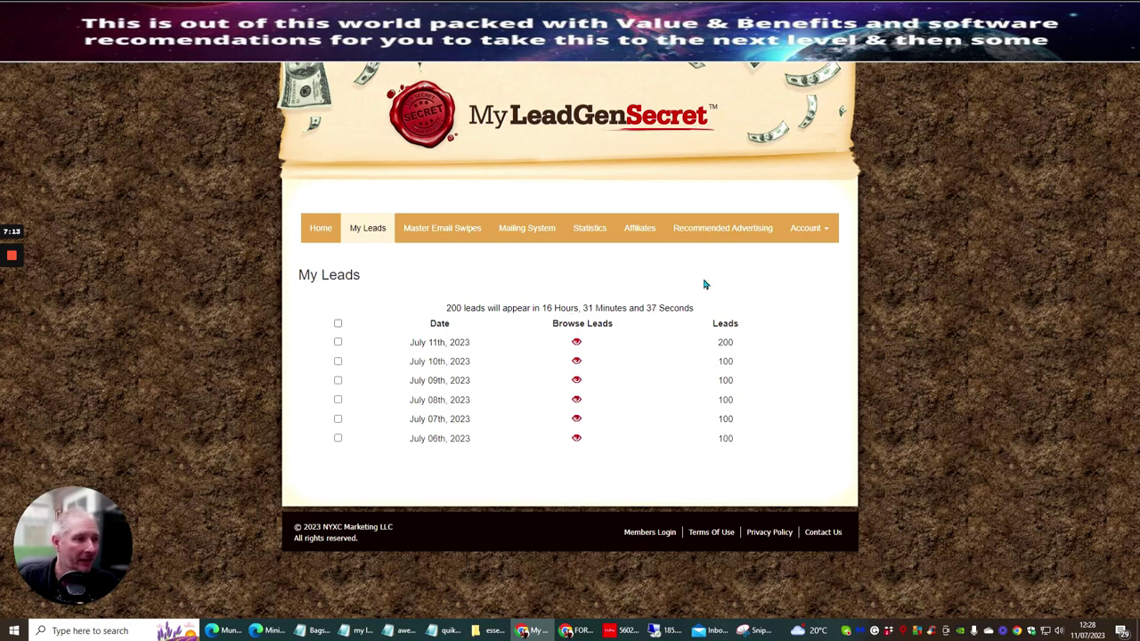
Select all six lead batches, download them, then deselect them all
{"action": "left_click", "coordinate": [338, 324]}
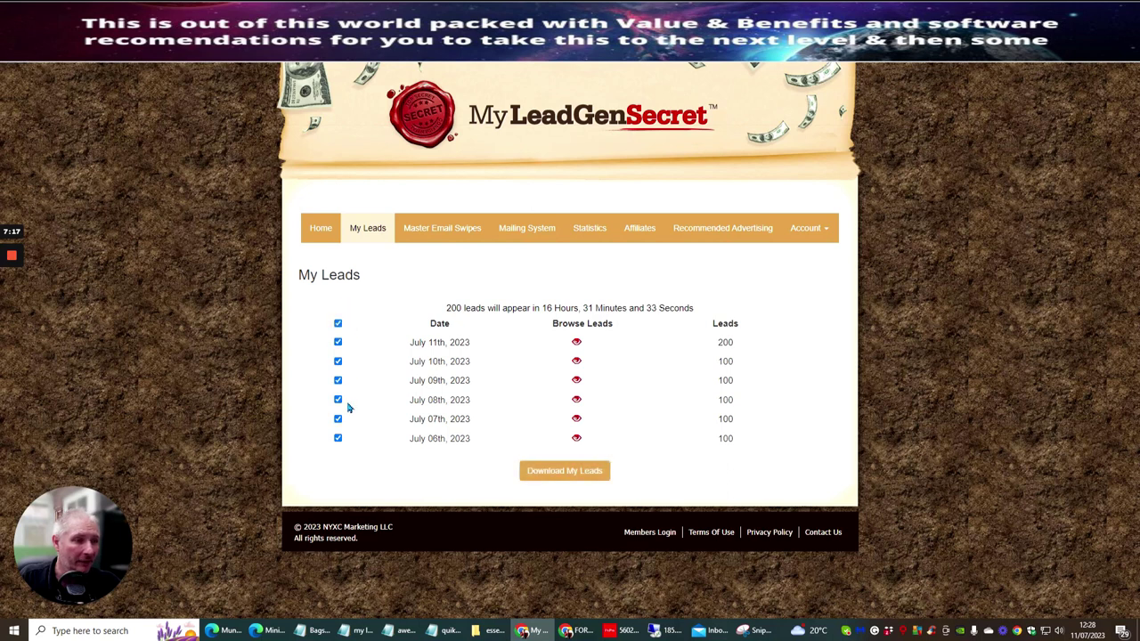
{"action": "left_click", "coordinate": [565, 474]}
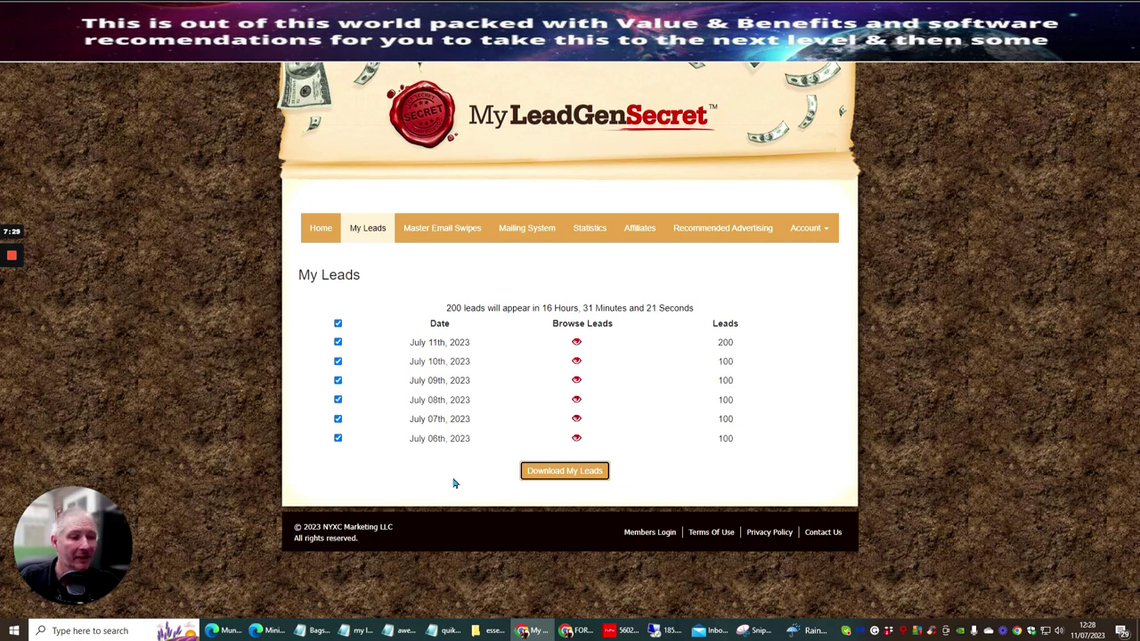
{"action": "left_click", "coordinate": [338, 324]}
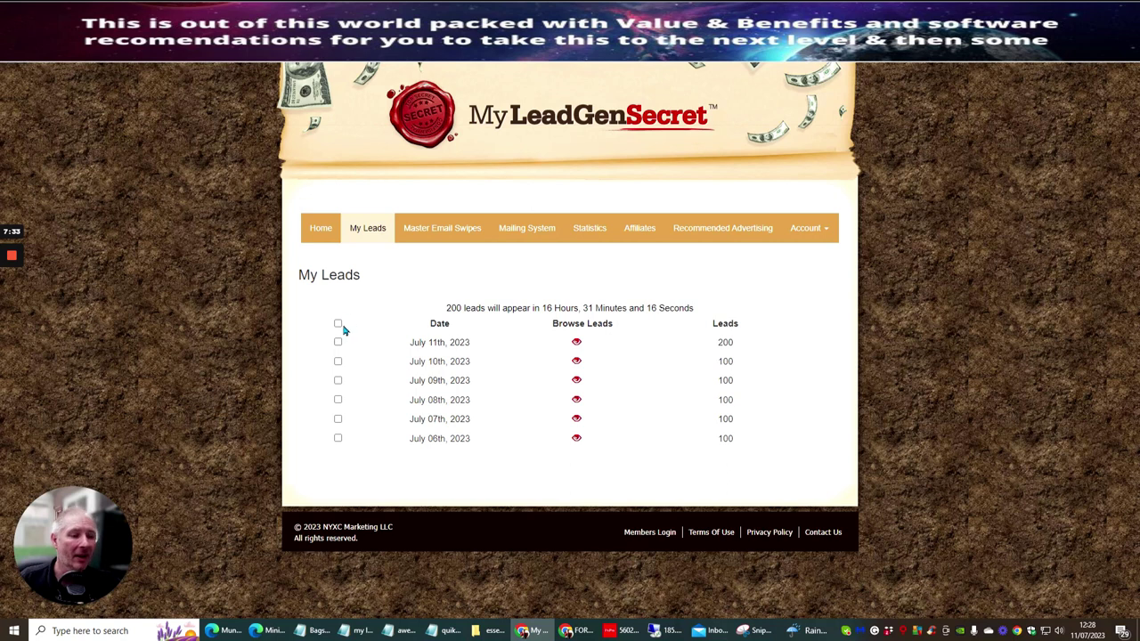
{"action": "left_click", "coordinate": [490, 630]}
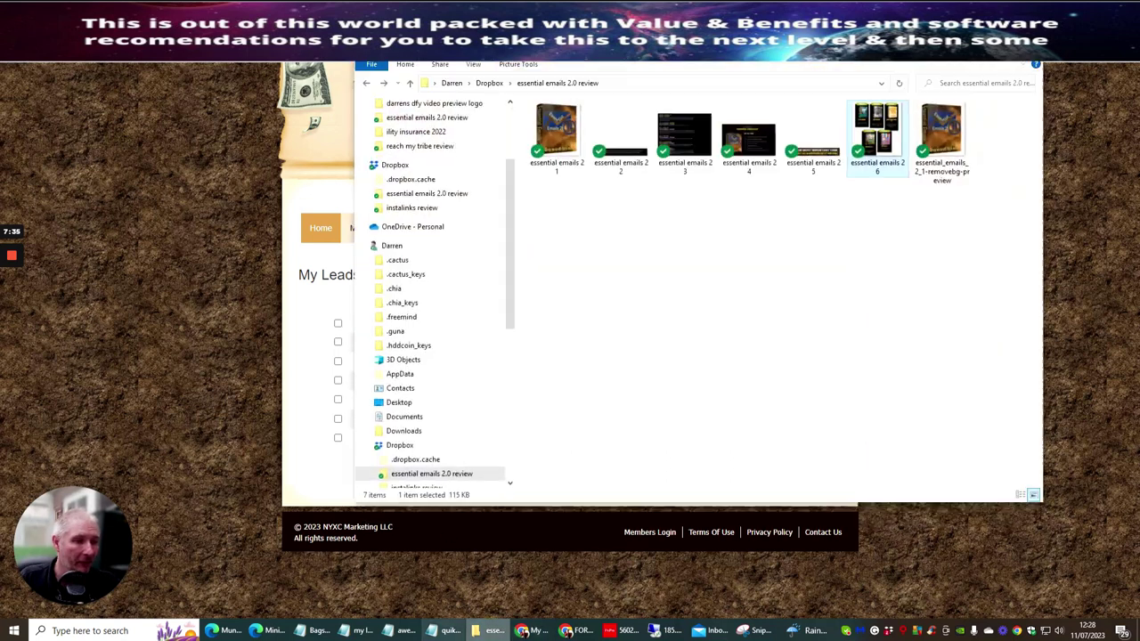
{"action": "scroll", "coordinate": [496, 208], "scroll_direction": "up", "scroll_amount": 1}
{"action": "scroll", "coordinate": [463, 160], "scroll_direction": "up", "scroll_amount": 2}
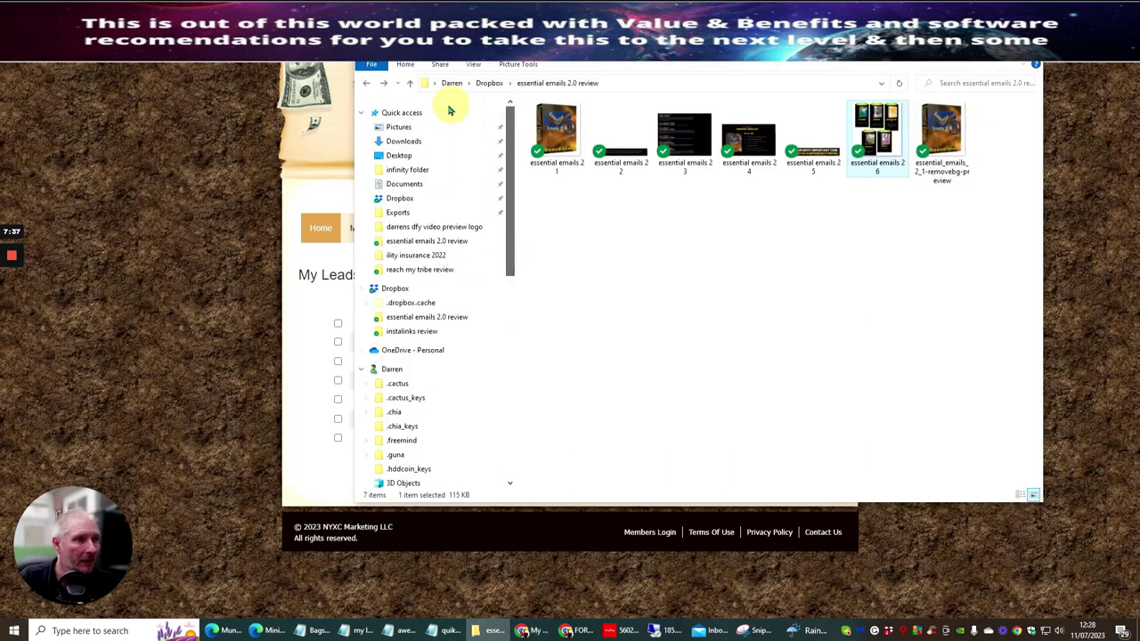
{"action": "left_click", "coordinate": [415, 112]}
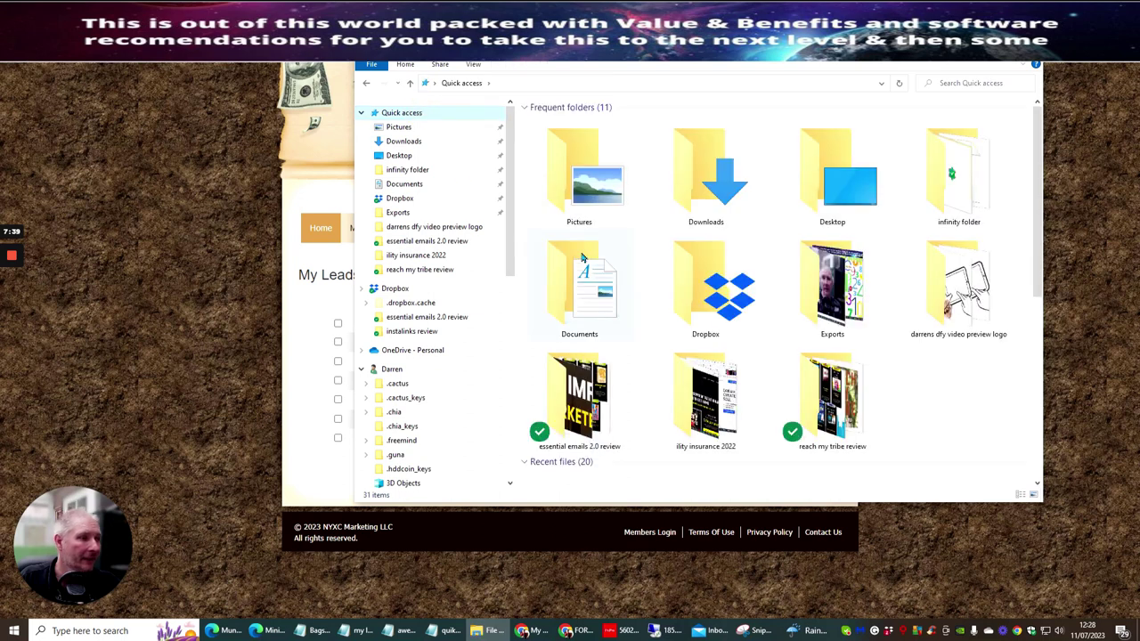
{"action": "scroll", "coordinate": [581, 260], "scroll_direction": "down", "scroll_amount": 5}
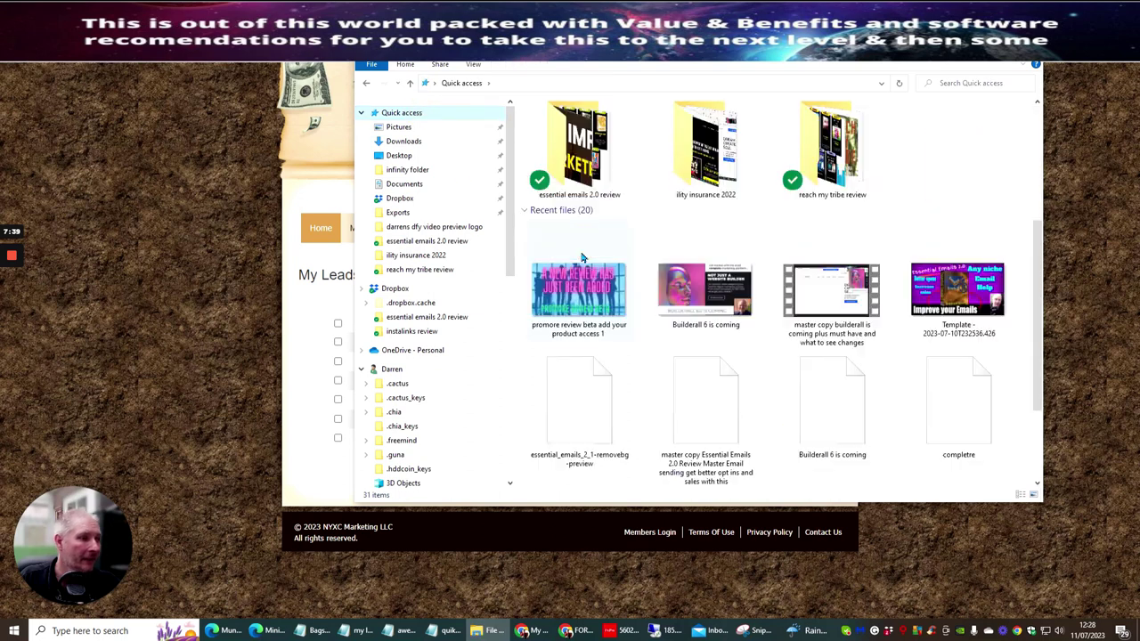
{"action": "left_click", "coordinate": [402, 141]}
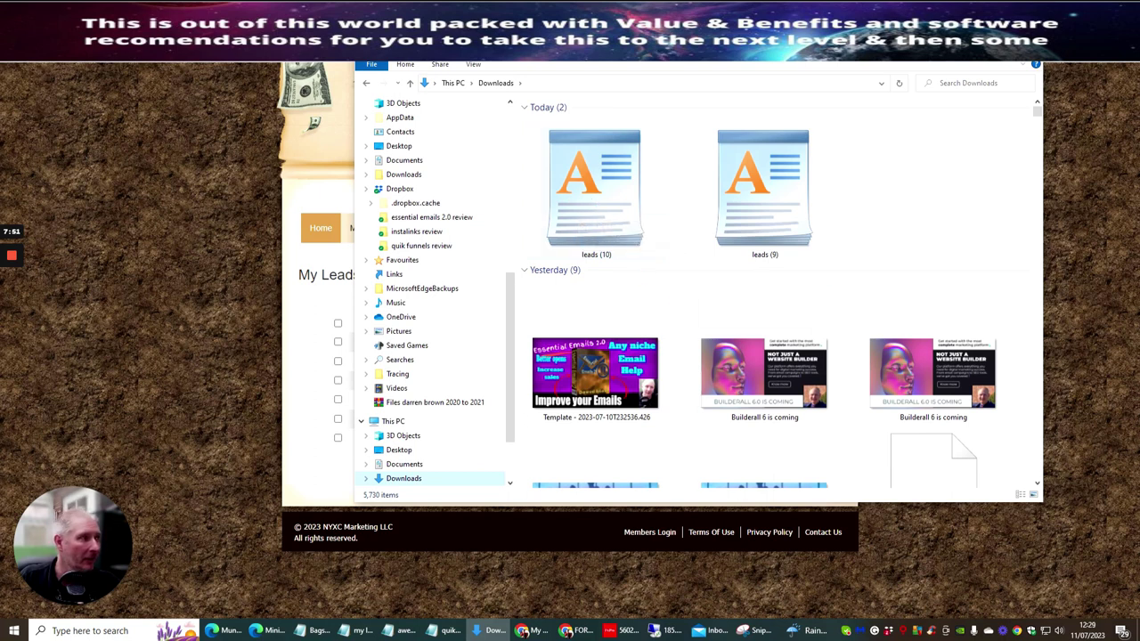
{"action": "left_click", "coordinate": [1022, 44]}
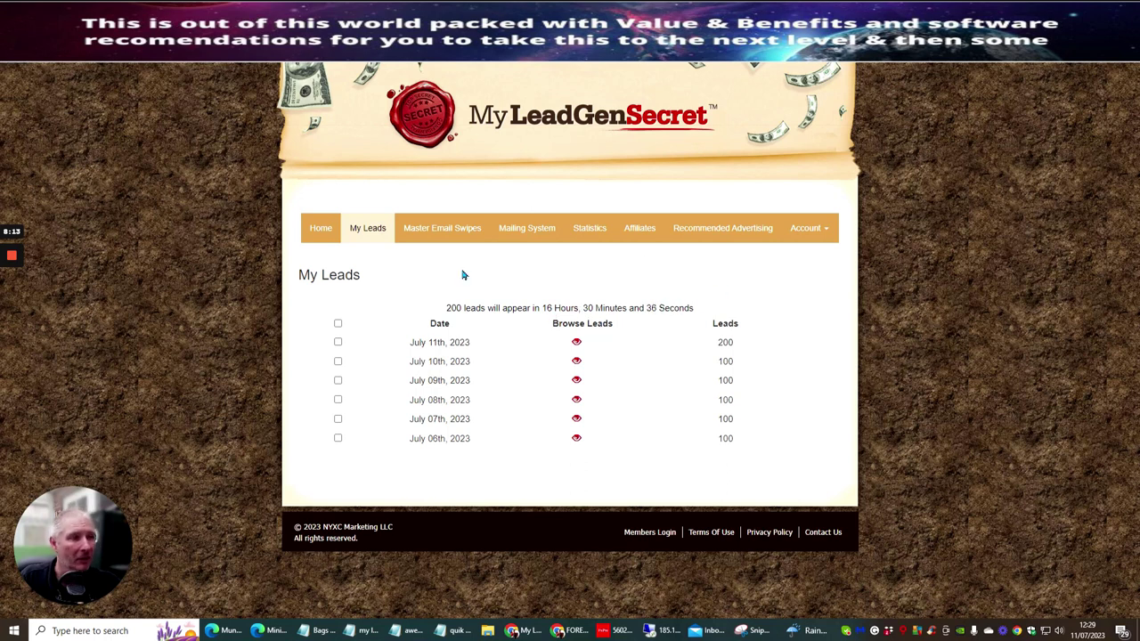
Return to the Affiliates page, copy the Sizzle Page referral link, and open a blank tab
{"action": "left_click", "coordinate": [509, 230]}
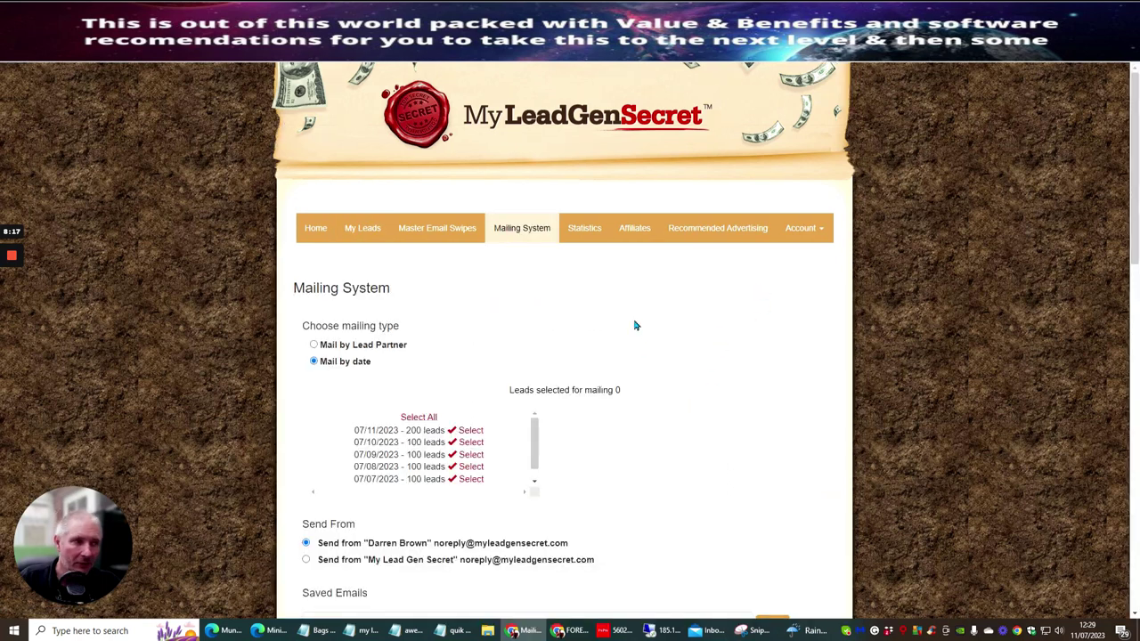
{"action": "left_click", "coordinate": [636, 230]}
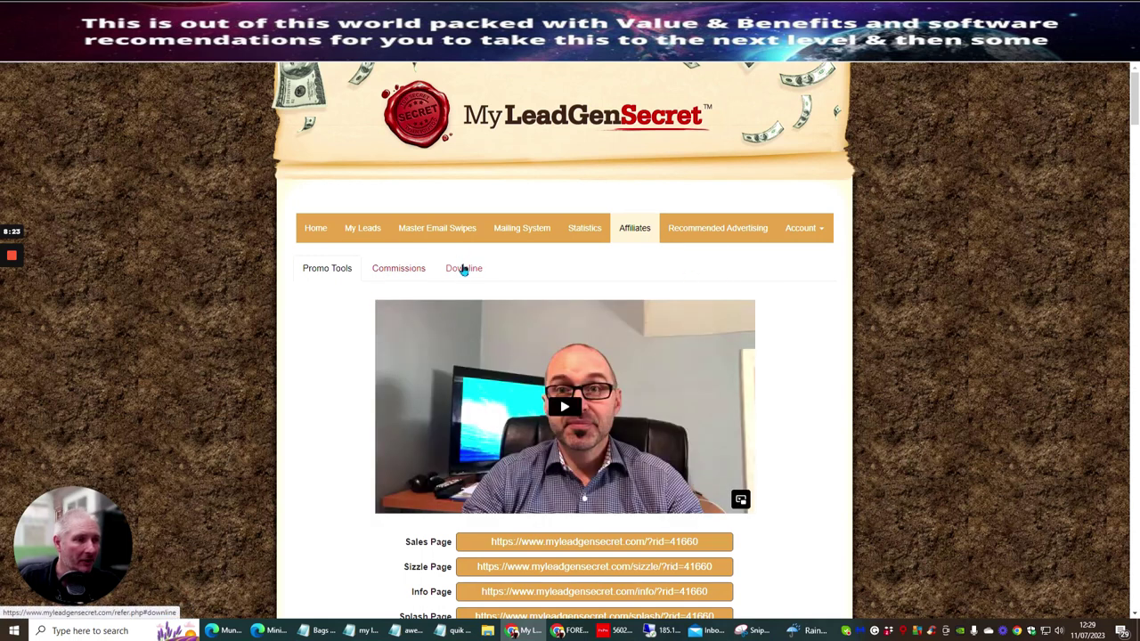
{"action": "scroll", "coordinate": [766, 294], "scroll_direction": "down", "scroll_amount": 2}
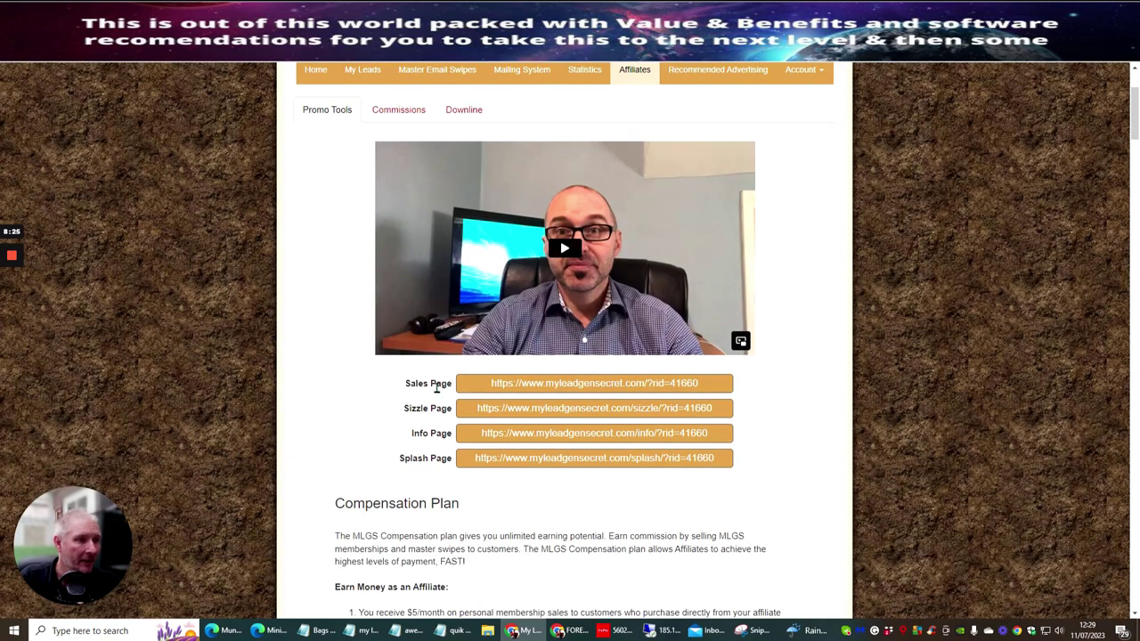
{"action": "left_click_drag", "start_coordinate": [462, 408], "coordinate": [719, 407]}
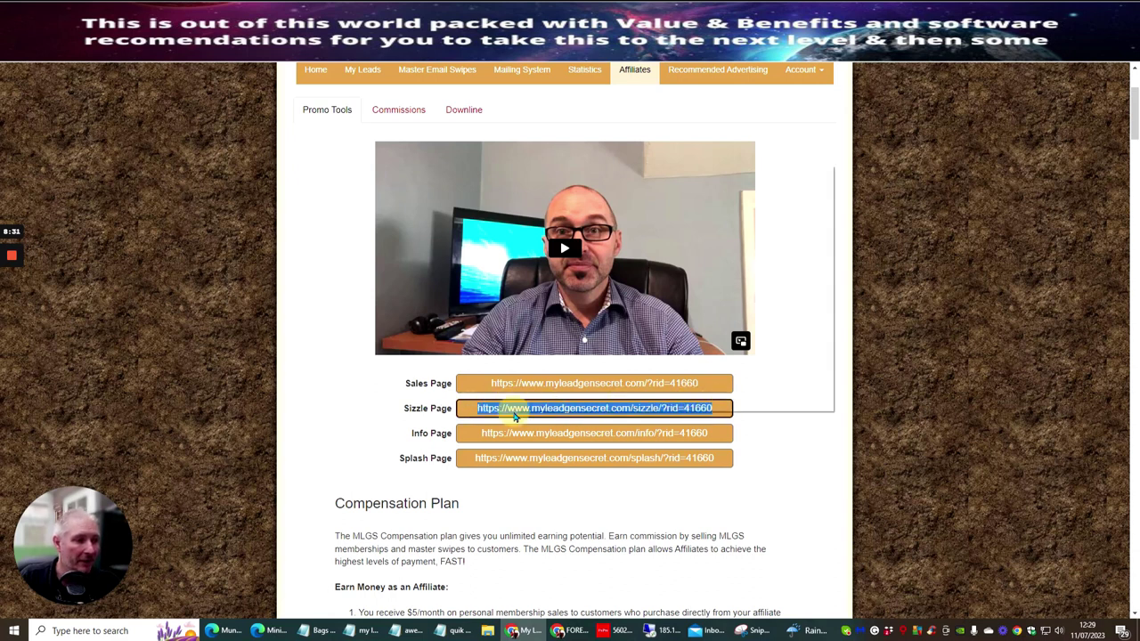
{"action": "right_click", "coordinate": [513, 409]}
{"action": "left_click", "coordinate": [535, 210]}
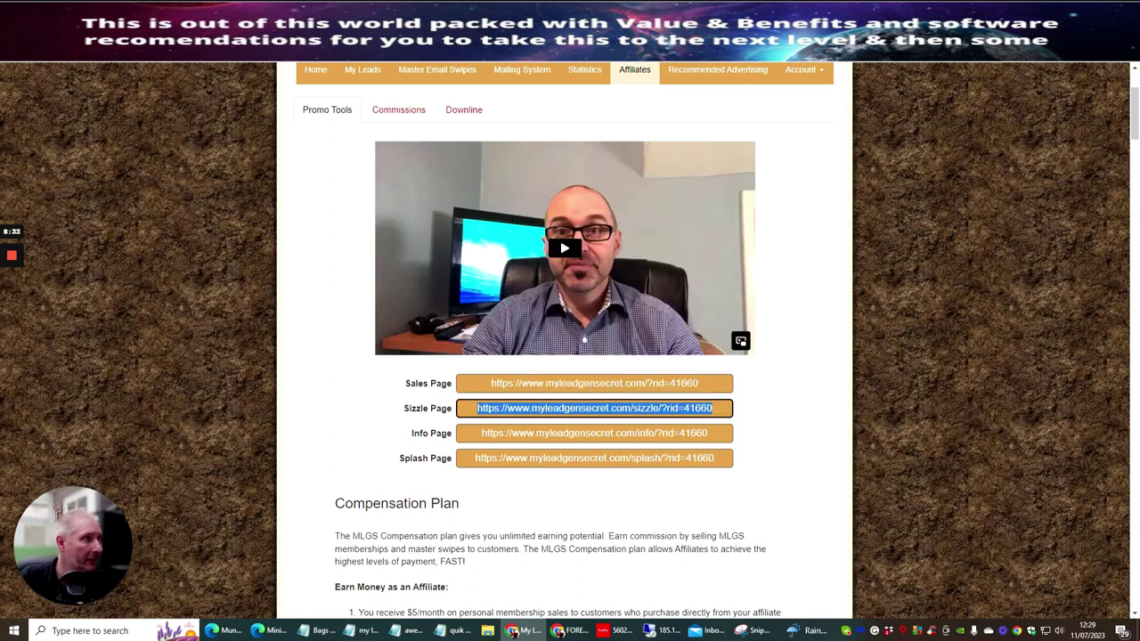
{"action": "key", "text": "ctrl+t"}
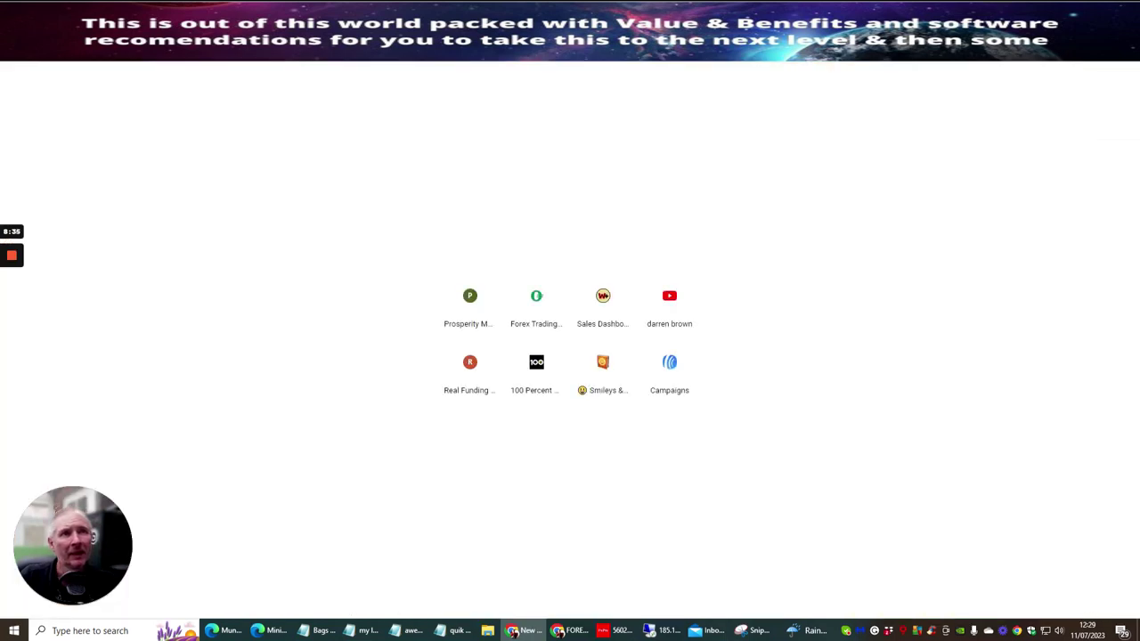
Paste the copied Sizzle Page link into the address bar and load it
{"action": "right_click", "coordinate": [143, 51]}
{"action": "left_click", "coordinate": [157, 131]}
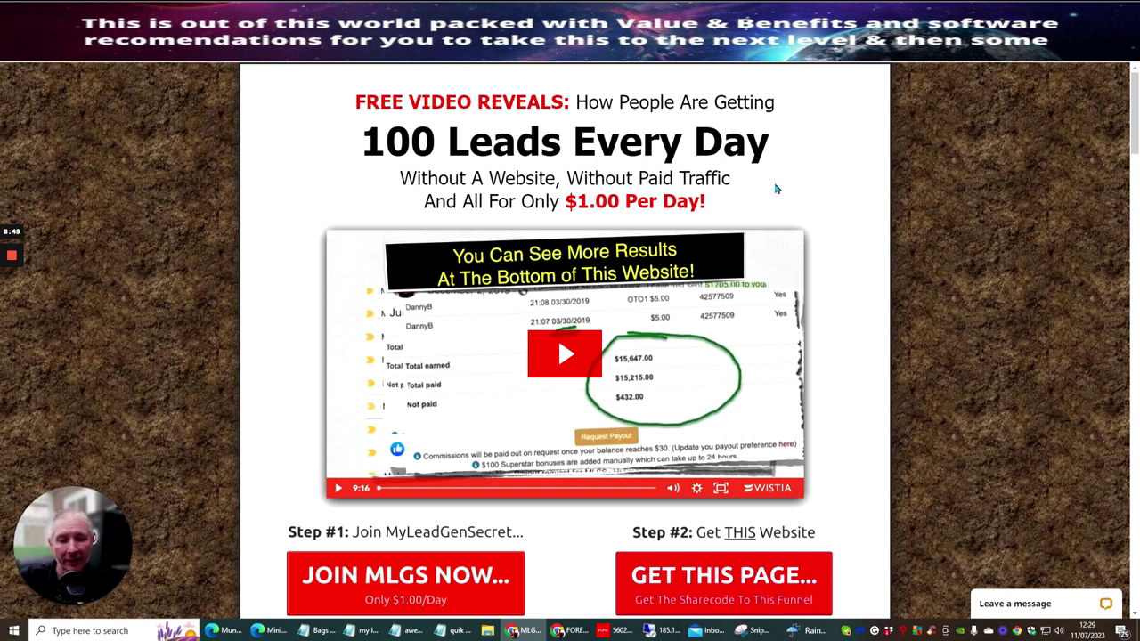
{"action": "scroll", "coordinate": [808, 193], "scroll_direction": "down", "scroll_amount": 1}
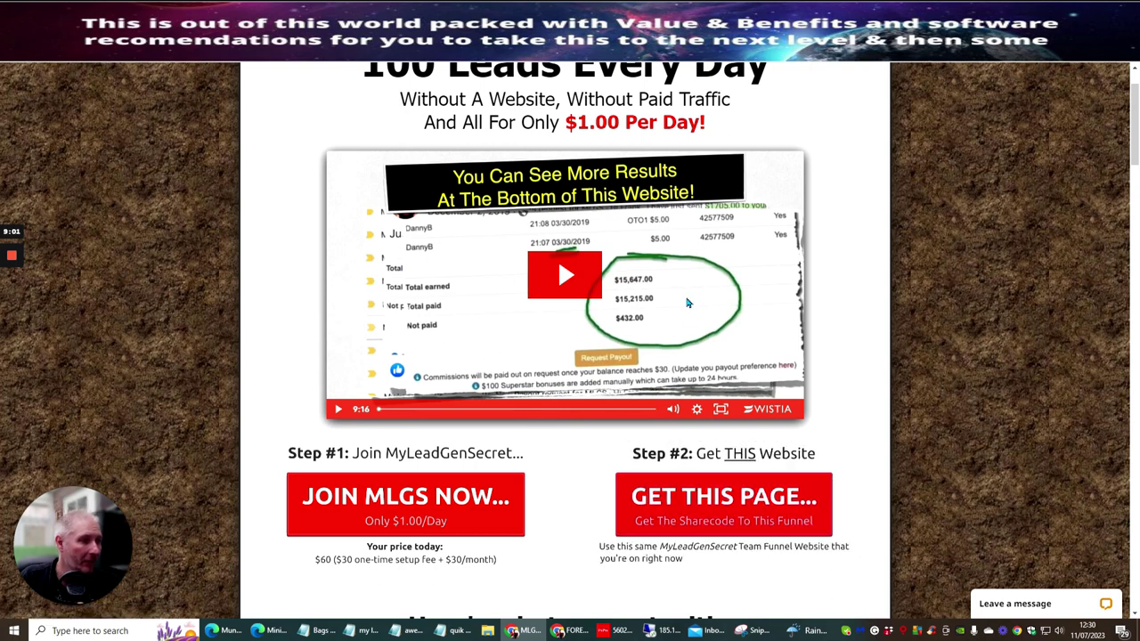
{"action": "scroll", "coordinate": [486, 323], "scroll_direction": "down", "scroll_amount": 3}
{"action": "scroll", "coordinate": [730, 348], "scroll_direction": "up", "scroll_amount": 1}
{"action": "scroll", "coordinate": [788, 378], "scroll_direction": "up", "scroll_amount": 3}
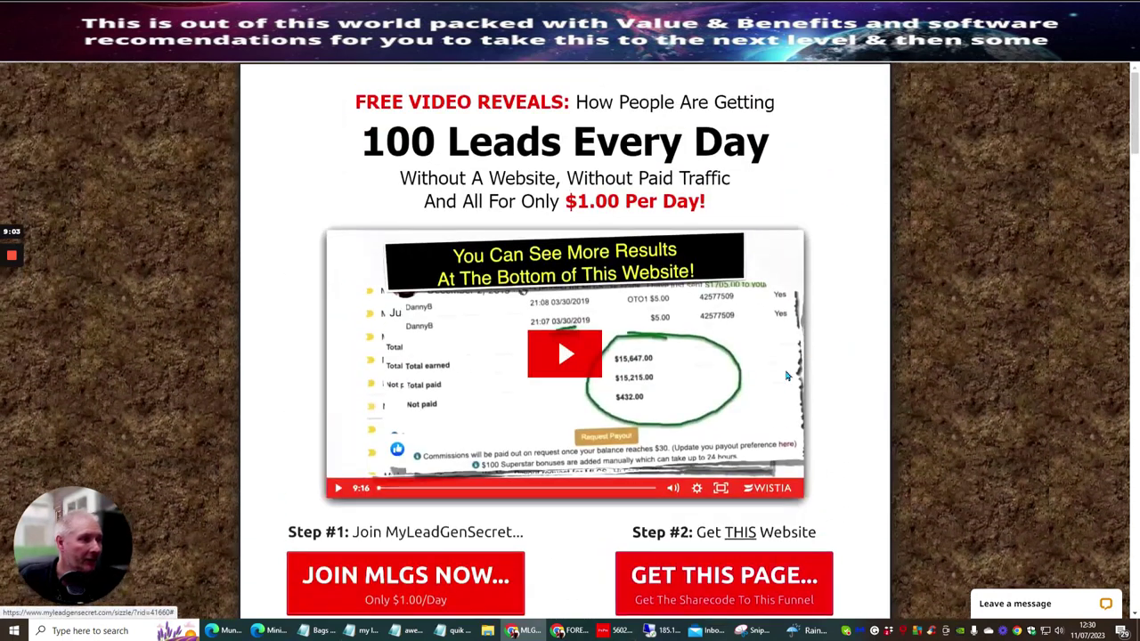
{"action": "scroll", "coordinate": [655, 187], "scroll_direction": "down", "scroll_amount": 5}
{"action": "scroll", "coordinate": [641, 196], "scroll_direction": "down", "scroll_amount": 5}
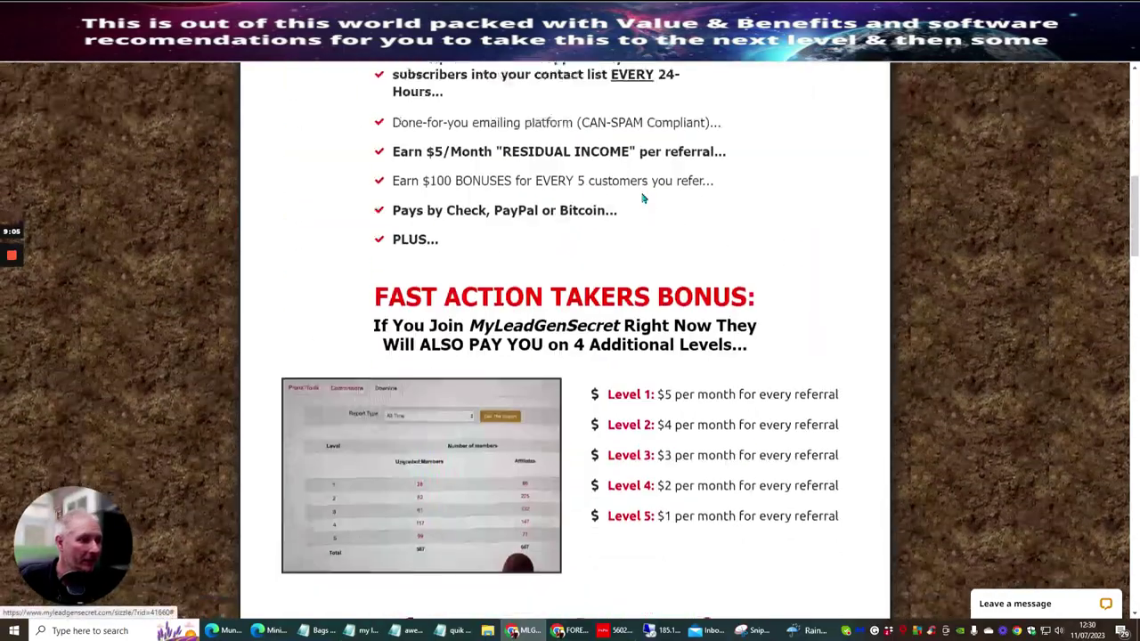
{"action": "scroll", "coordinate": [644, 198], "scroll_direction": "down", "scroll_amount": 5}
{"action": "scroll", "coordinate": [644, 198], "scroll_direction": "down", "scroll_amount": 5}
{"action": "scroll", "coordinate": [643, 198], "scroll_direction": "down", "scroll_amount": 5}
{"action": "scroll", "coordinate": [643, 198], "scroll_direction": "down", "scroll_amount": 5}
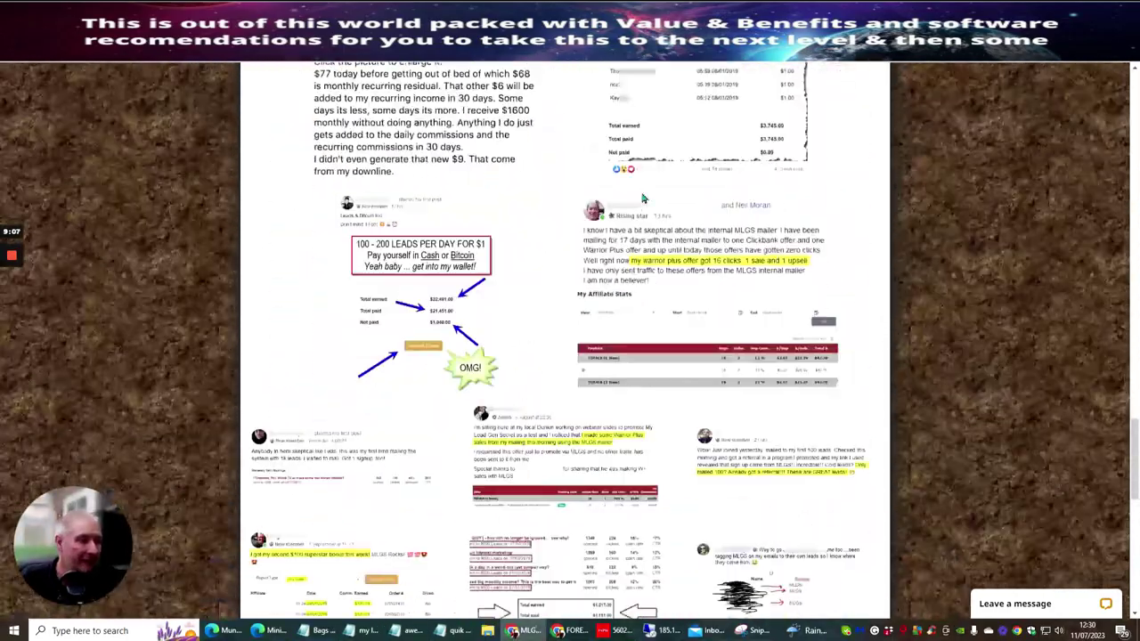
{"action": "scroll", "coordinate": [641, 198], "scroll_direction": "down", "scroll_amount": 5}
{"action": "scroll", "coordinate": [640, 200], "scroll_direction": "down", "scroll_amount": 5}
{"action": "scroll", "coordinate": [640, 200], "scroll_direction": "down", "scroll_amount": 2}
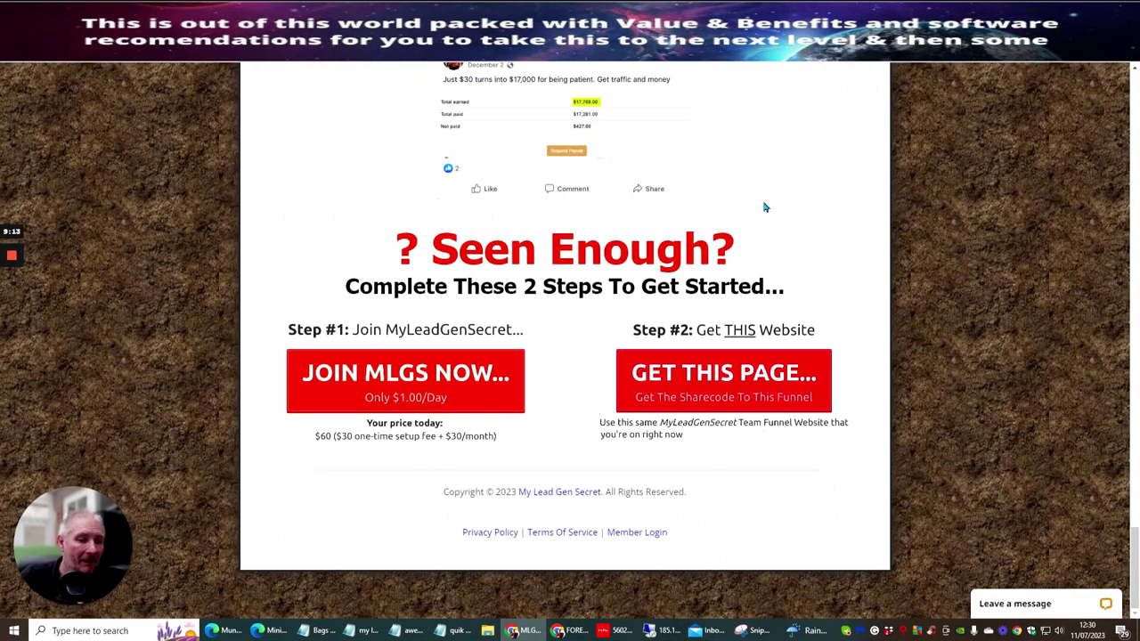
{"action": "scroll", "coordinate": [773, 261], "scroll_direction": "up", "scroll_amount": 2}
{"action": "scroll", "coordinate": [783, 305], "scroll_direction": "up", "scroll_amount": 4}
{"action": "scroll", "coordinate": [802, 267], "scroll_direction": "up", "scroll_amount": 4}
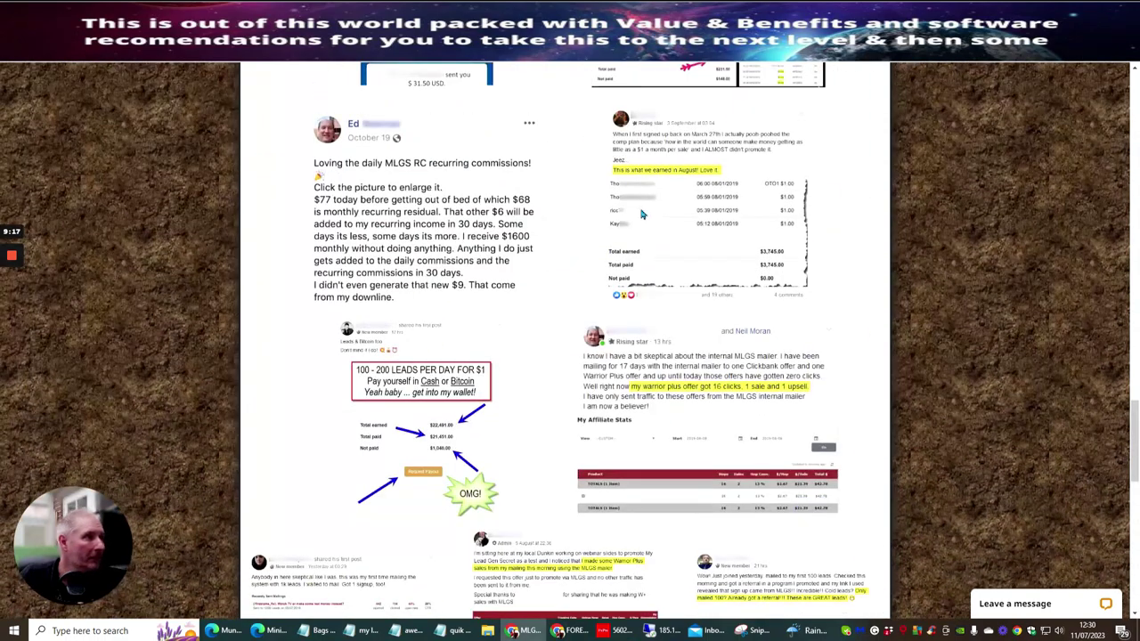
{"action": "scroll", "coordinate": [632, 224], "scroll_direction": "up", "scroll_amount": 4}
{"action": "scroll", "coordinate": [634, 179], "scroll_direction": "up", "scroll_amount": 5}
{"action": "scroll", "coordinate": [637, 107], "scroll_direction": "up", "scroll_amount": 5}
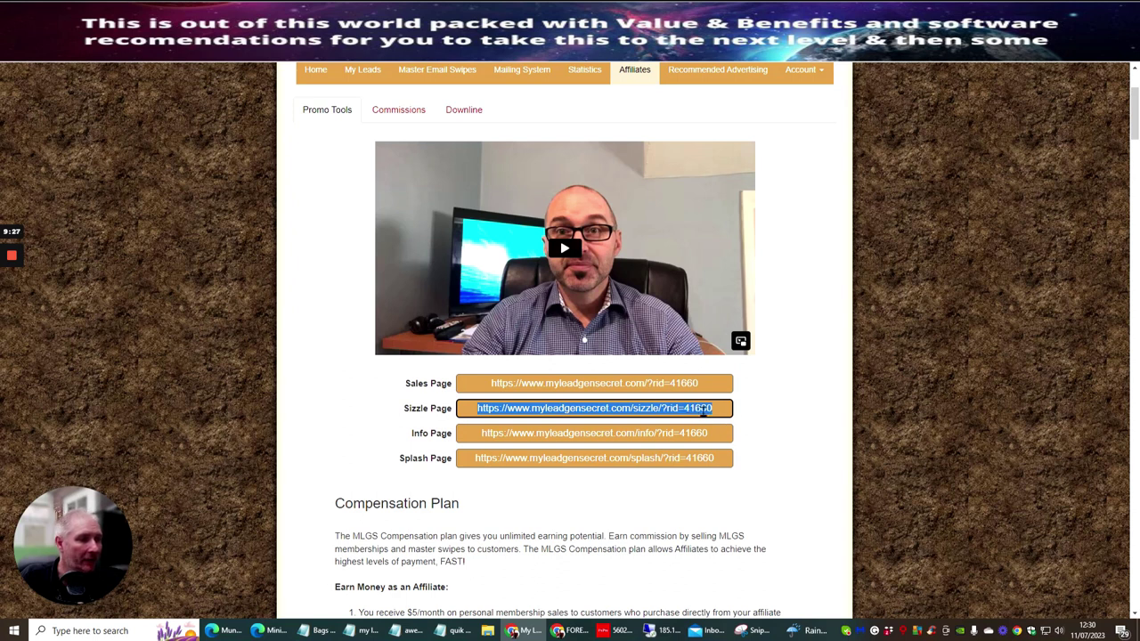
{"action": "left_click", "coordinate": [789, 412]}
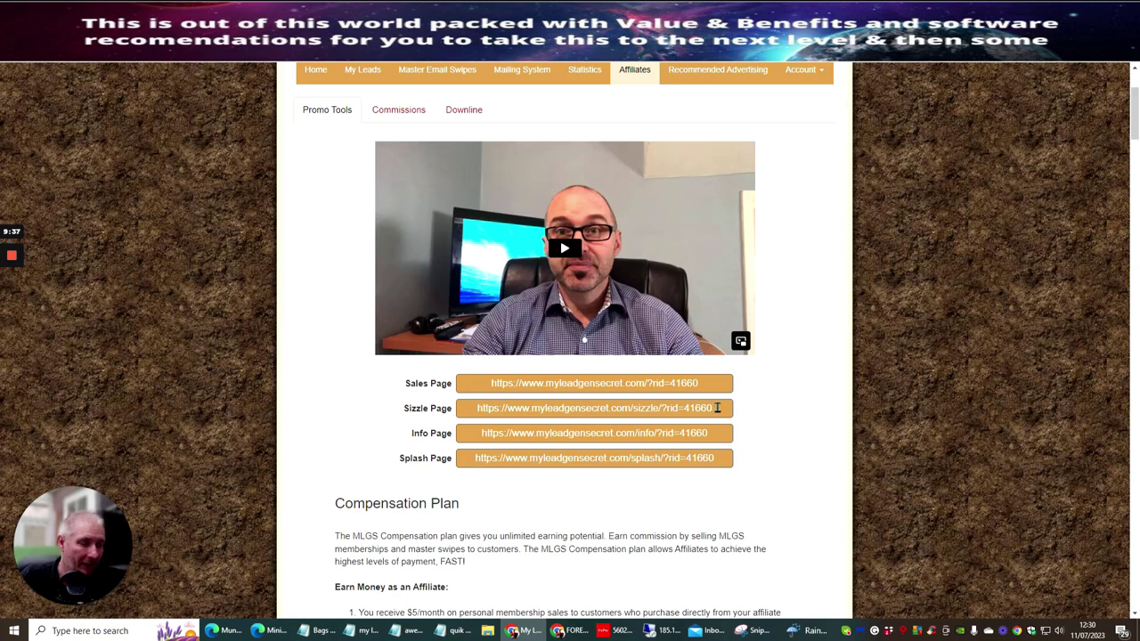
{"action": "scroll", "coordinate": [754, 390], "scroll_direction": "down", "scroll_amount": 3}
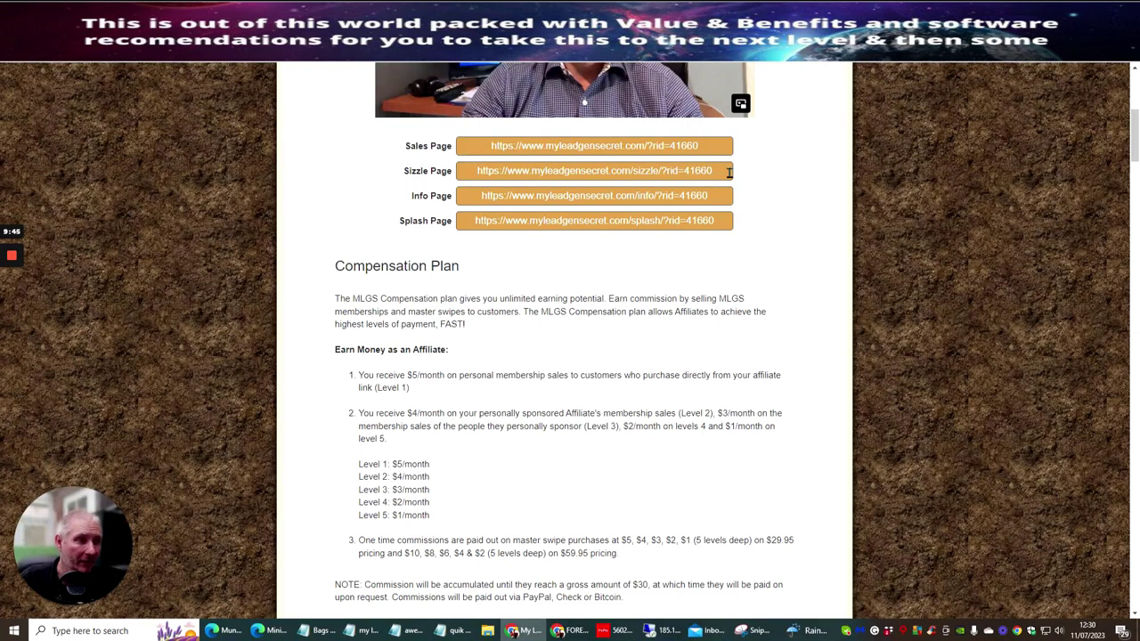
{"action": "scroll", "coordinate": [738, 200], "scroll_direction": "down", "scroll_amount": 1}
{"action": "scroll", "coordinate": [734, 208], "scroll_direction": "down", "scroll_amount": 2}
{"action": "scroll", "coordinate": [725, 214], "scroll_direction": "down", "scroll_amount": 4}
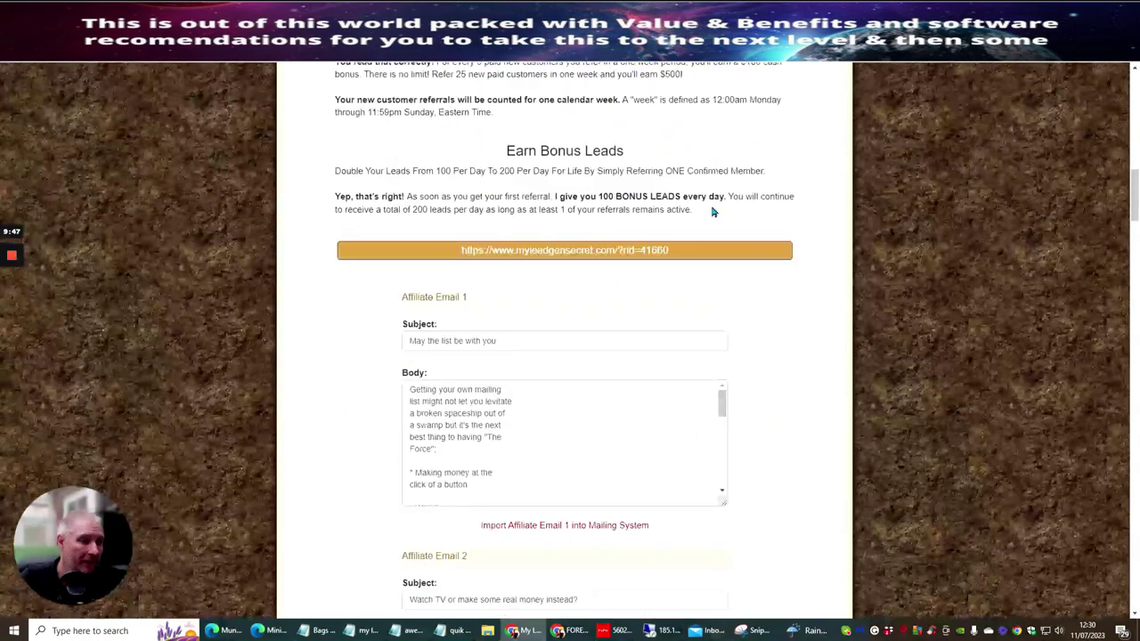
{"action": "scroll", "coordinate": [712, 213], "scroll_direction": "down", "scroll_amount": 4}
{"action": "scroll", "coordinate": [704, 212], "scroll_direction": "up", "scroll_amount": 4}
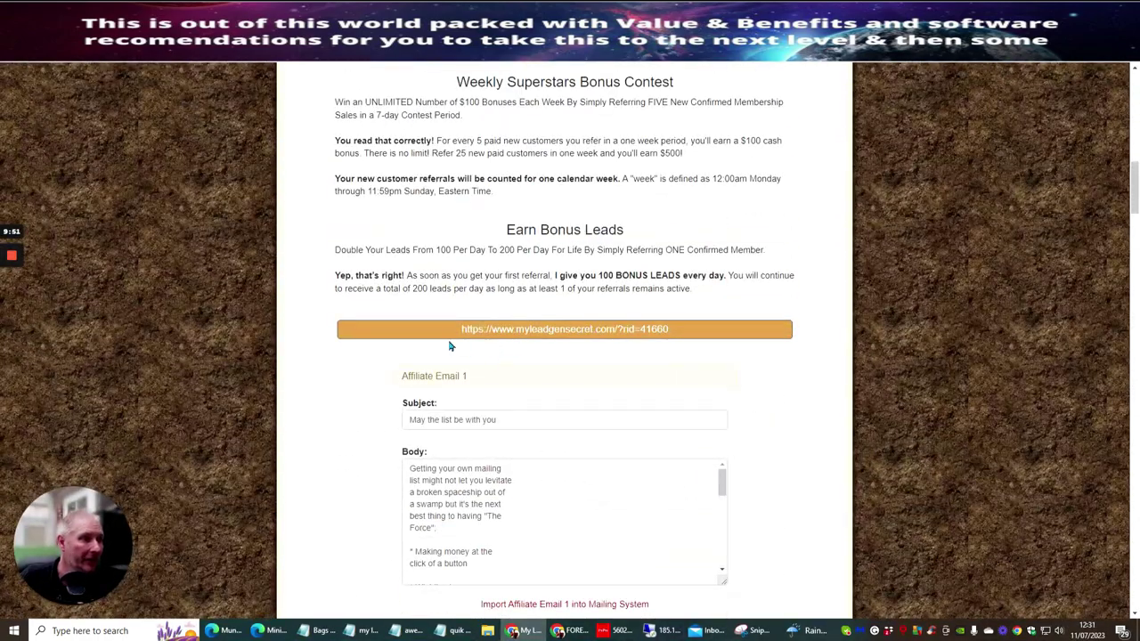
{"action": "scroll", "coordinate": [463, 247], "scroll_direction": "up", "scroll_amount": 2}
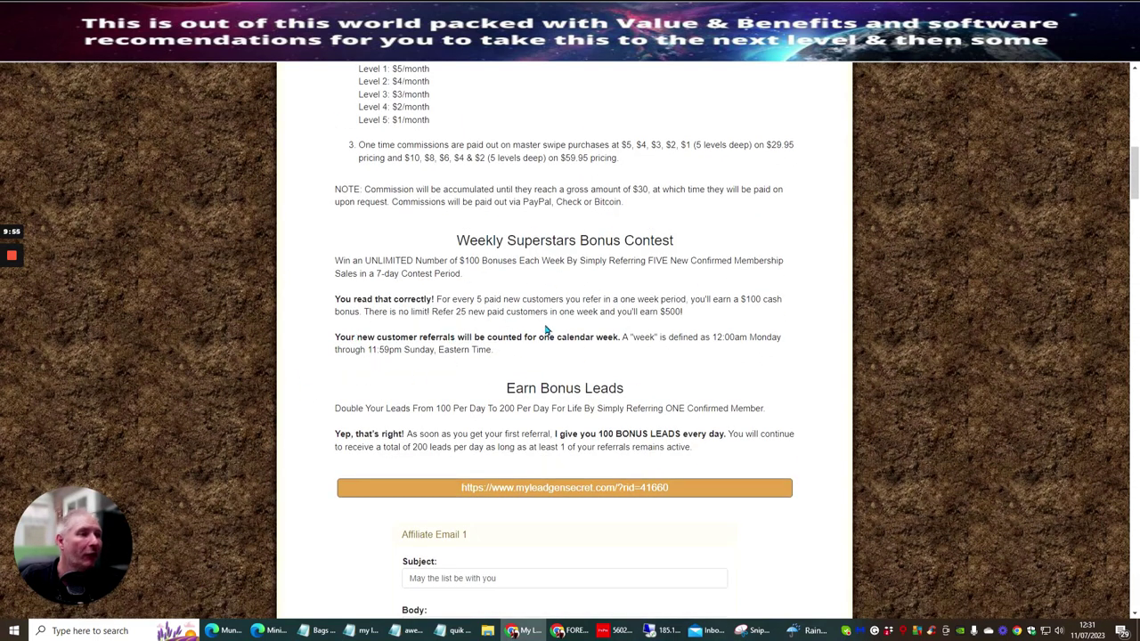
{"action": "scroll", "coordinate": [545, 331], "scroll_direction": "up", "scroll_amount": 2}
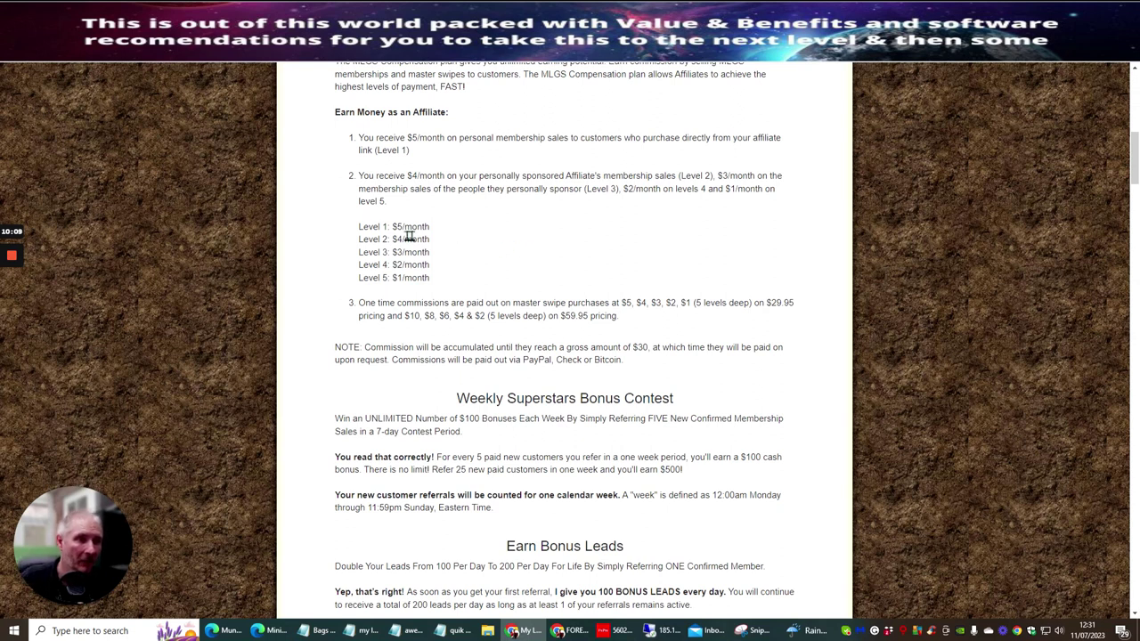
{"action": "left_click_drag", "start_coordinate": [393, 241], "coordinate": [405, 241]}
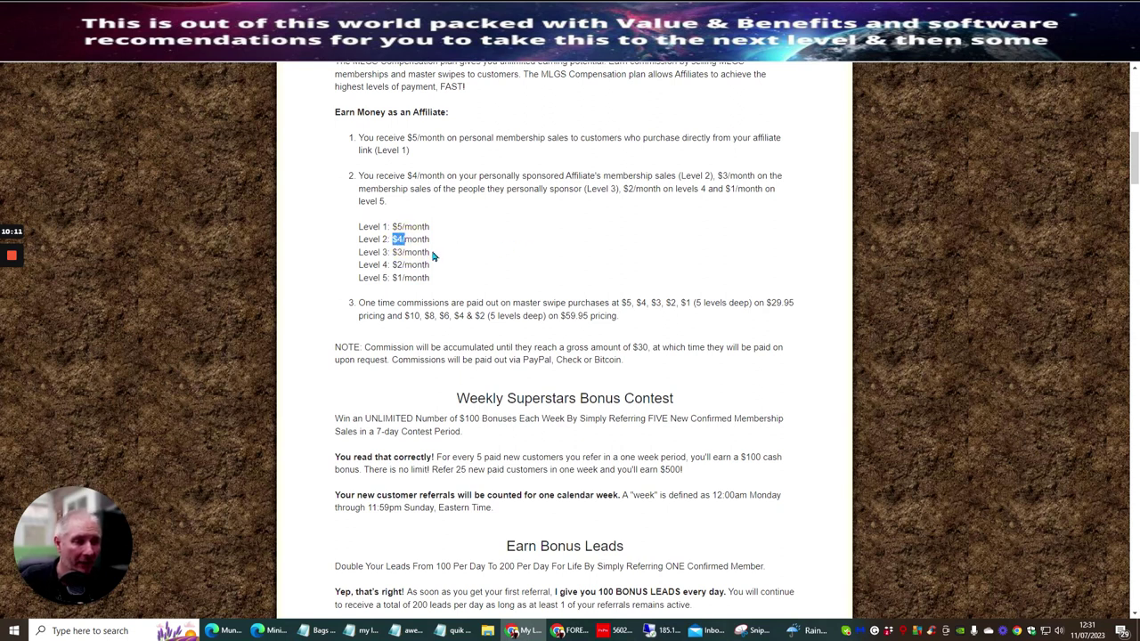
{"action": "left_click", "coordinate": [572, 243]}
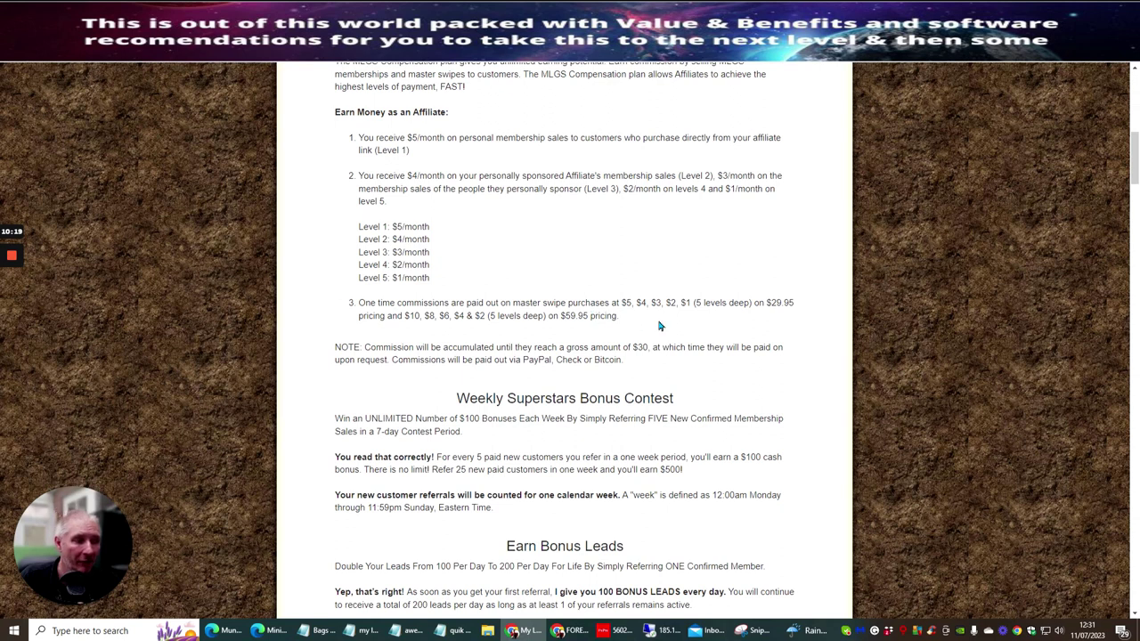
{"action": "scroll", "coordinate": [660, 323], "scroll_direction": "down", "scroll_amount": 1}
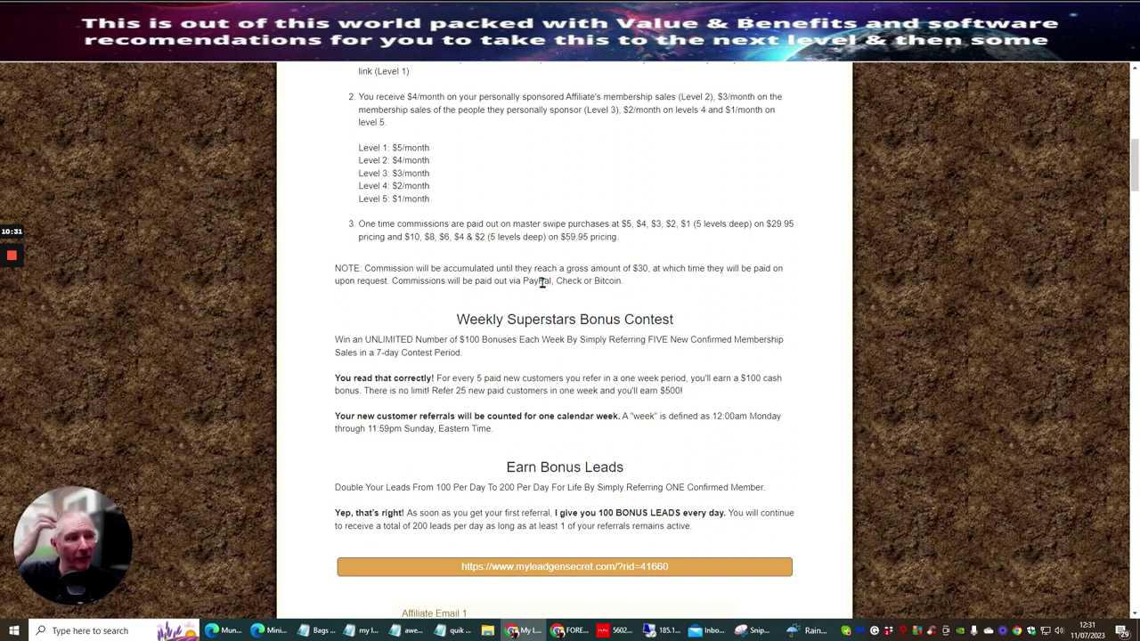
{"action": "scroll", "coordinate": [624, 276], "scroll_direction": "down", "scroll_amount": 3}
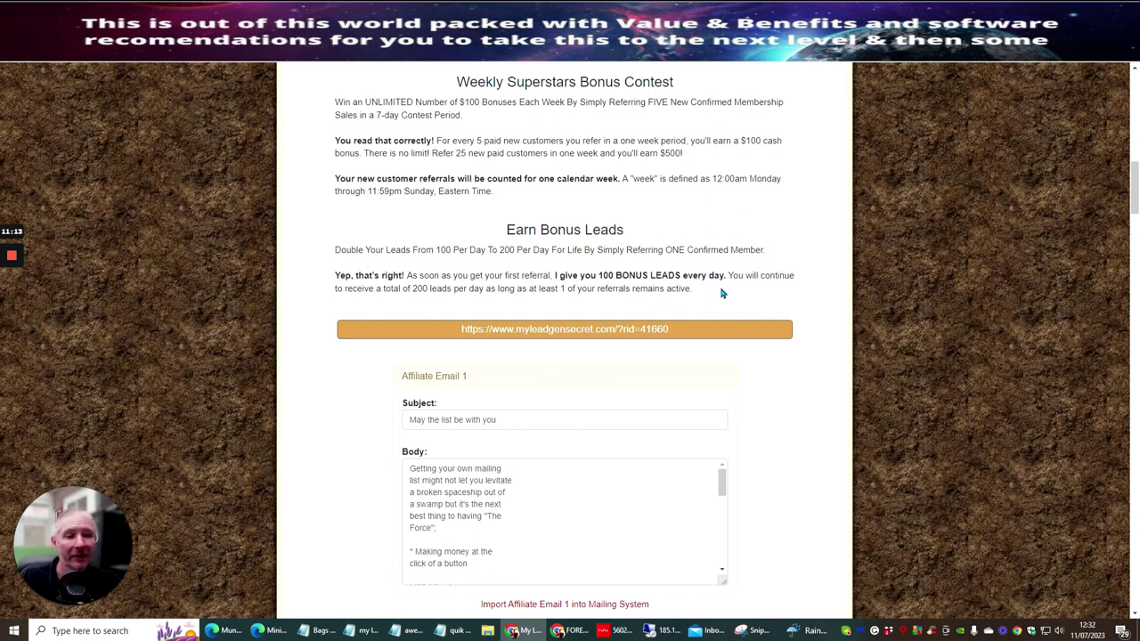
{"action": "scroll", "coordinate": [723, 293], "scroll_direction": "down", "scroll_amount": 1}
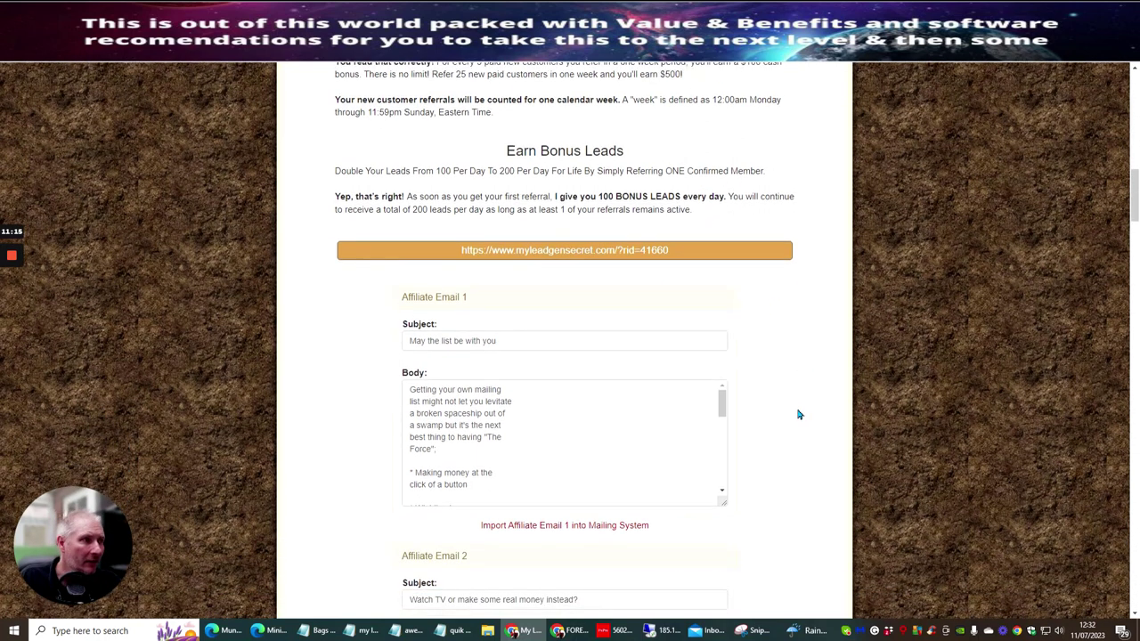
{"action": "scroll", "coordinate": [799, 414], "scroll_direction": "up", "scroll_amount": 2}
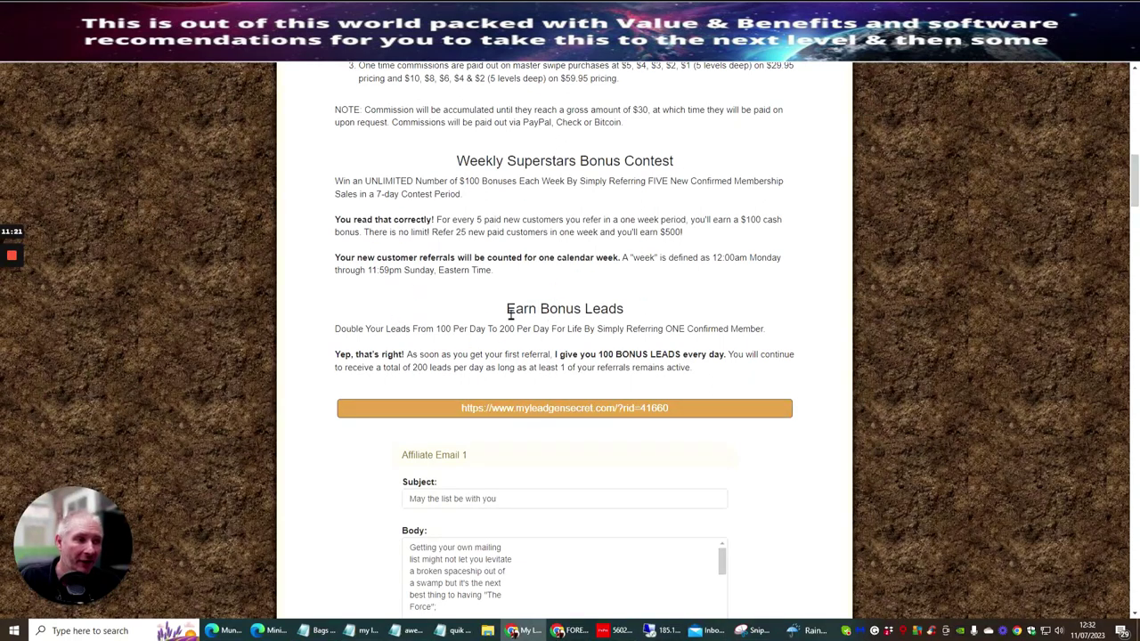
{"action": "scroll", "coordinate": [760, 449], "scroll_direction": "down", "scroll_amount": 3}
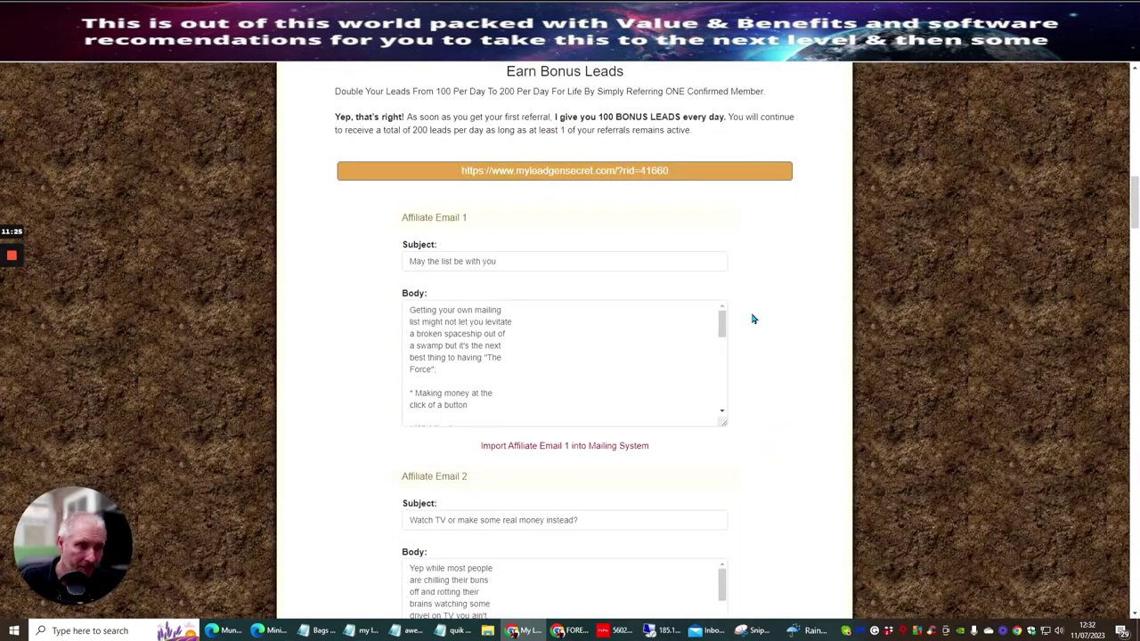
{"action": "scroll", "coordinate": [755, 325], "scroll_direction": "down", "scroll_amount": 1}
{"action": "scroll", "coordinate": [755, 328], "scroll_direction": "down", "scroll_amount": 2}
{"action": "scroll", "coordinate": [756, 331], "scroll_direction": "up", "scroll_amount": 4}
{"action": "scroll", "coordinate": [756, 330], "scroll_direction": "up", "scroll_amount": 4}
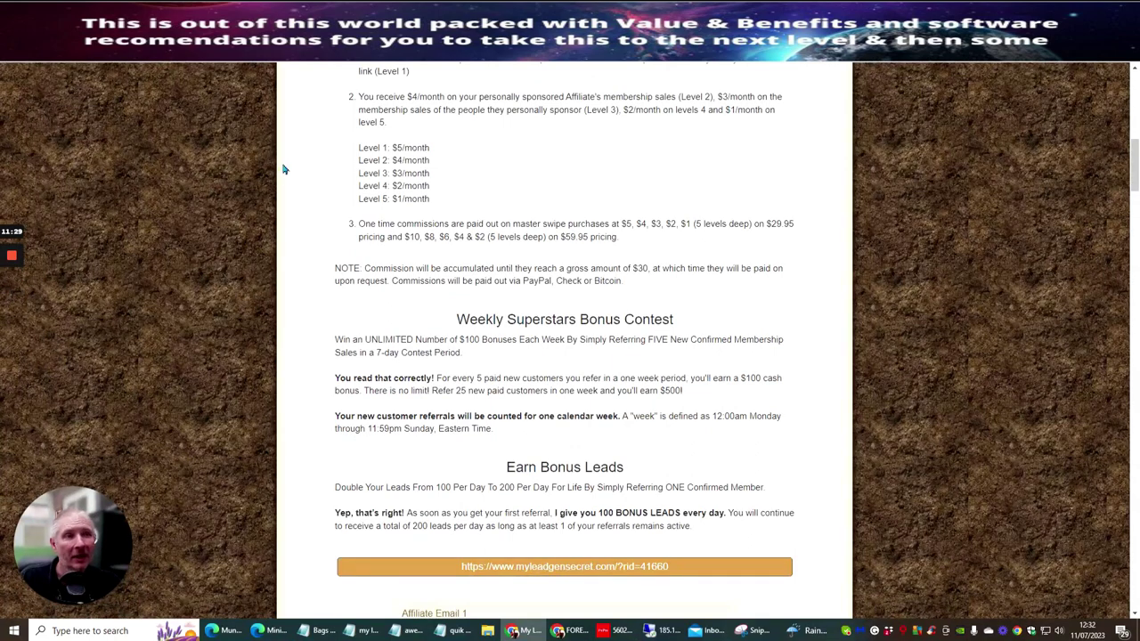
{"action": "scroll", "coordinate": [748, 266], "scroll_direction": "up", "scroll_amount": 3}
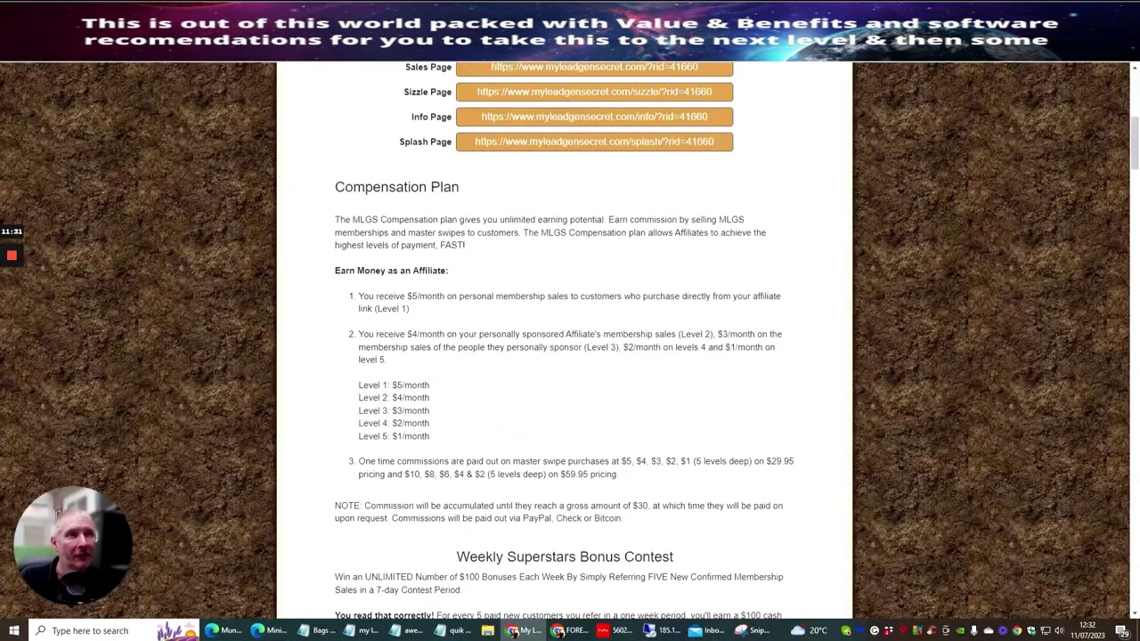
{"action": "scroll", "coordinate": [320, 279], "scroll_direction": "up", "scroll_amount": 4}
{"action": "scroll", "coordinate": [326, 272], "scroll_direction": "up", "scroll_amount": 2}
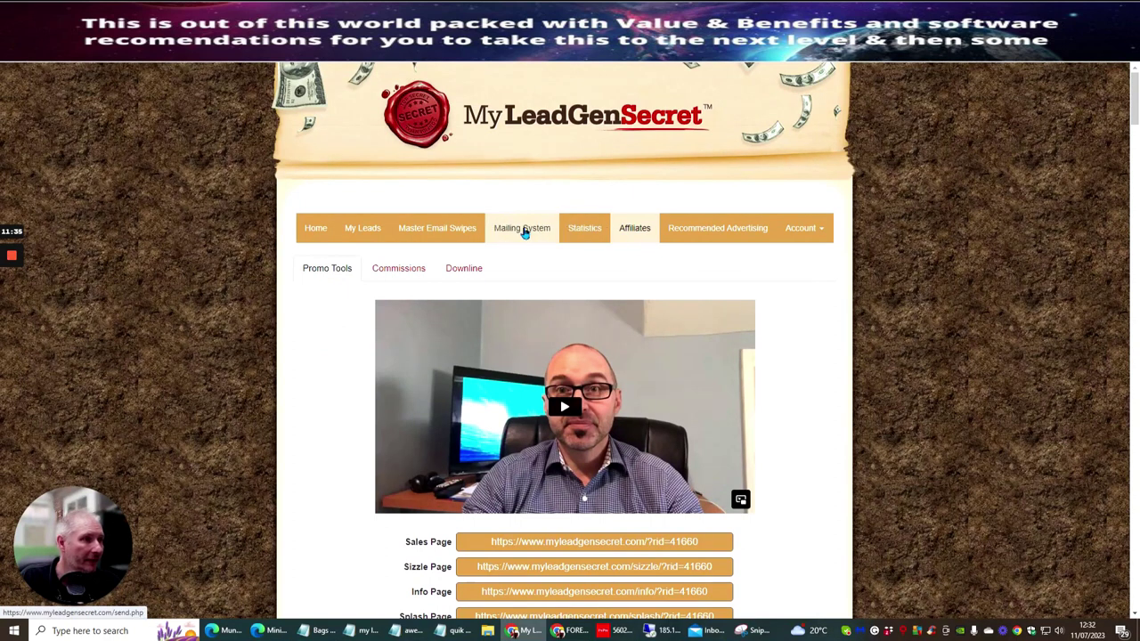
Return to My Leads, showing six daily batches with 200 more due in 16 hours
{"action": "left_click", "coordinate": [356, 235]}
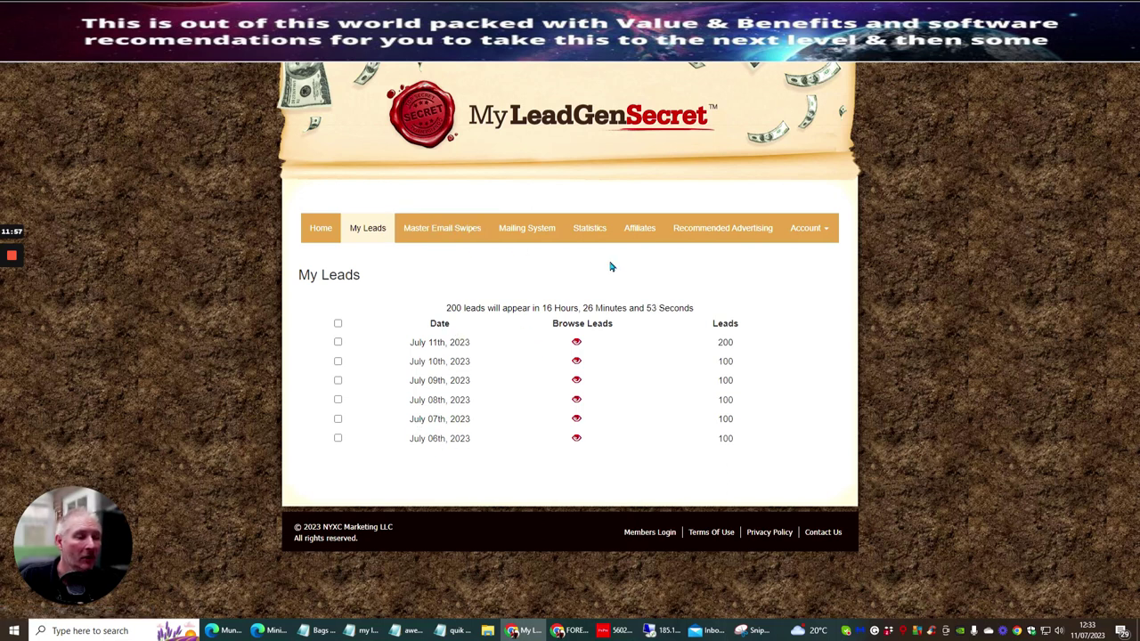
Go back to Affiliates and open the Commissions report showing $10.00 unpaid
{"action": "left_click", "coordinate": [640, 230]}
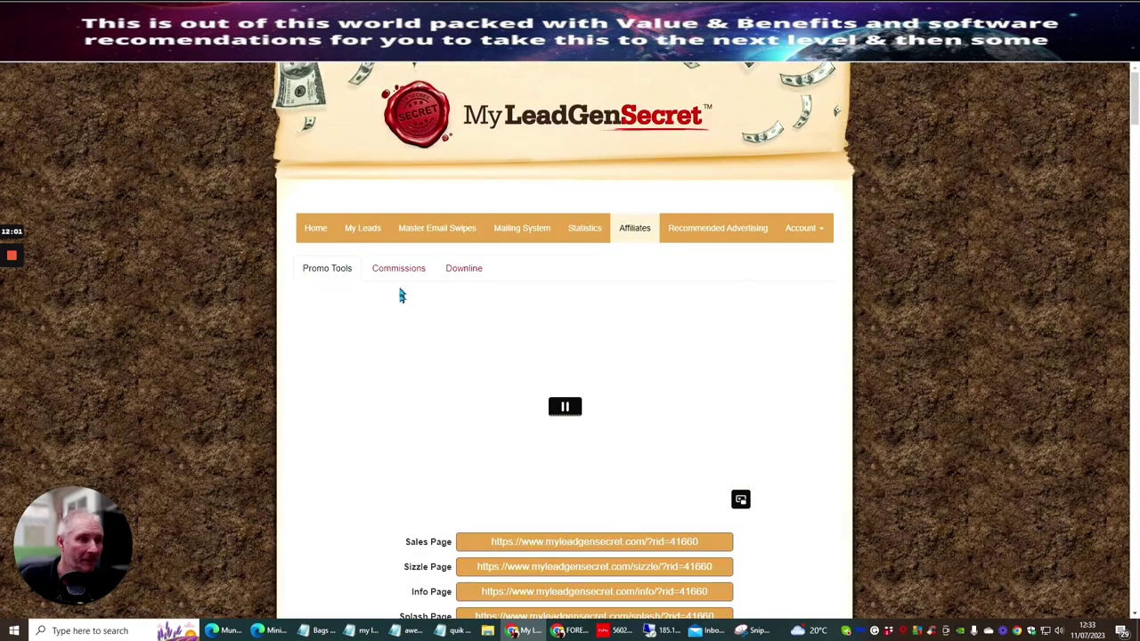
{"action": "left_click", "coordinate": [402, 281]}
{"action": "scroll", "coordinate": [569, 347], "scroll_direction": "down", "scroll_amount": 2}
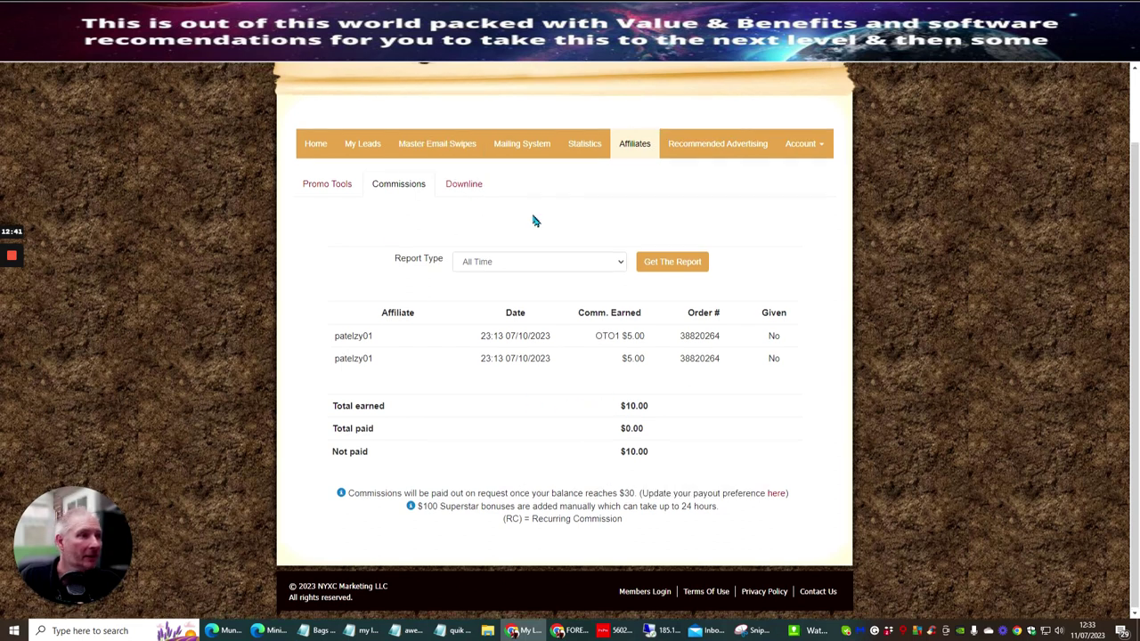
{"action": "scroll", "coordinate": [534, 219], "scroll_direction": "up", "scroll_amount": 2}
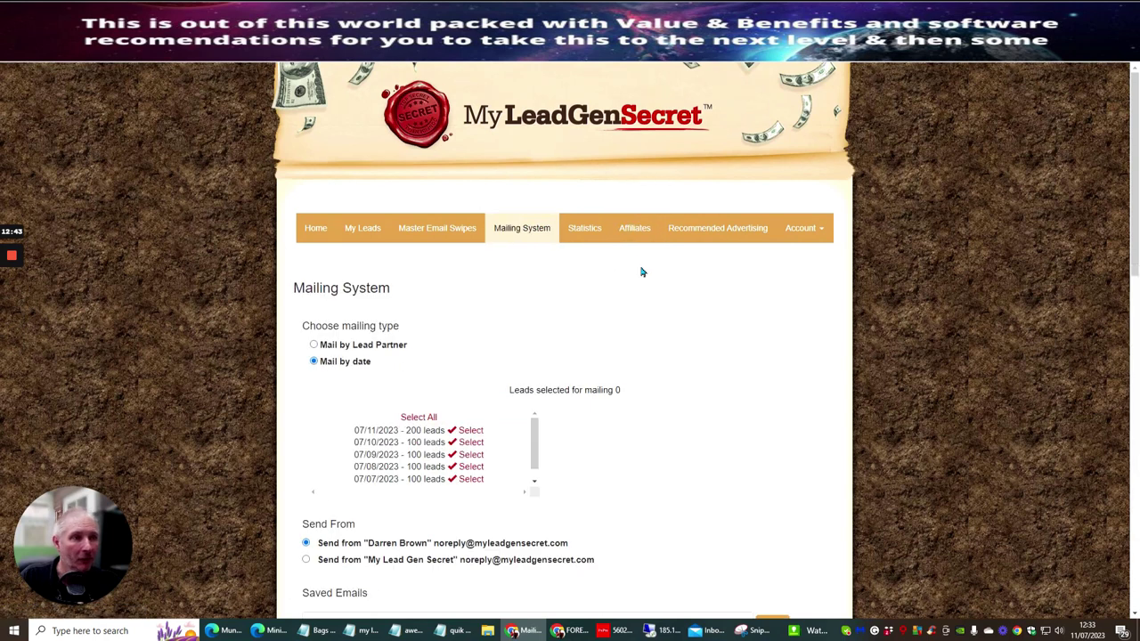
{"action": "scroll", "coordinate": [664, 298], "scroll_direction": "down", "scroll_amount": 4}
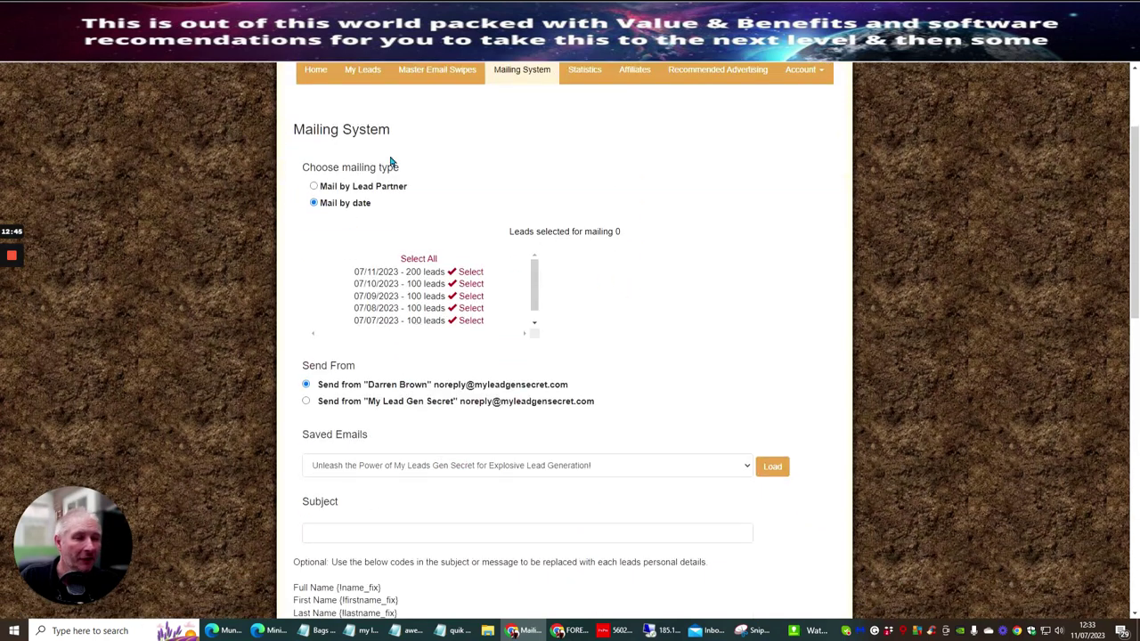
{"action": "scroll", "coordinate": [646, 178], "scroll_direction": "up", "scroll_amount": 3}
{"action": "scroll", "coordinate": [660, 253], "scroll_direction": "down", "scroll_amount": 3}
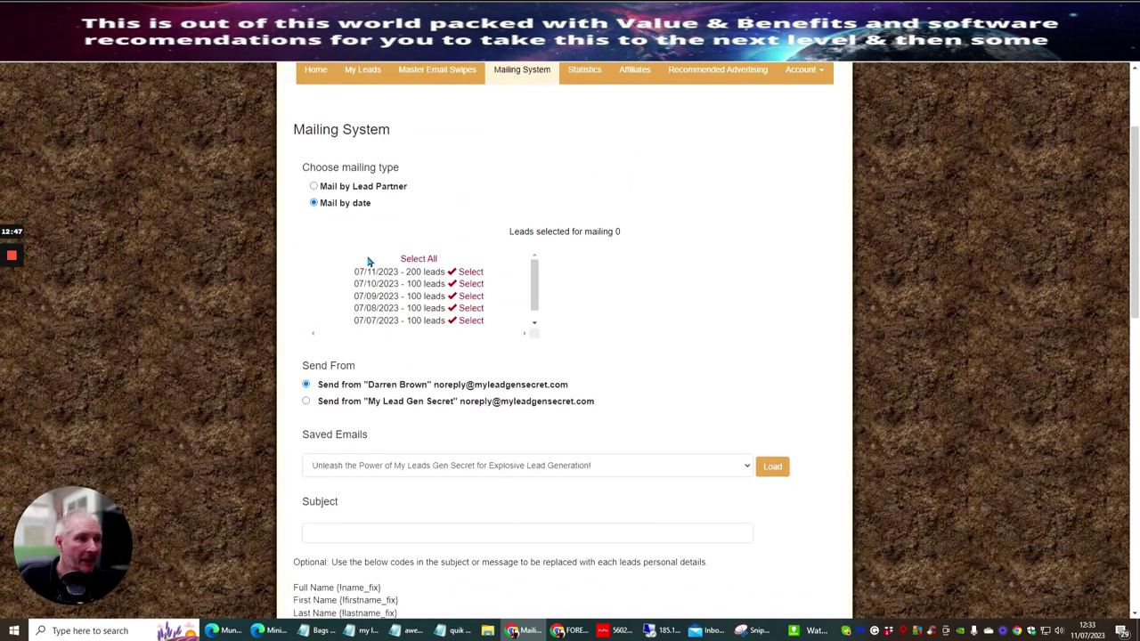
Queue all lead dates (700 leads) for mailing, check Saved Emails, then switch to AWeber
{"action": "left_click", "coordinate": [417, 262]}
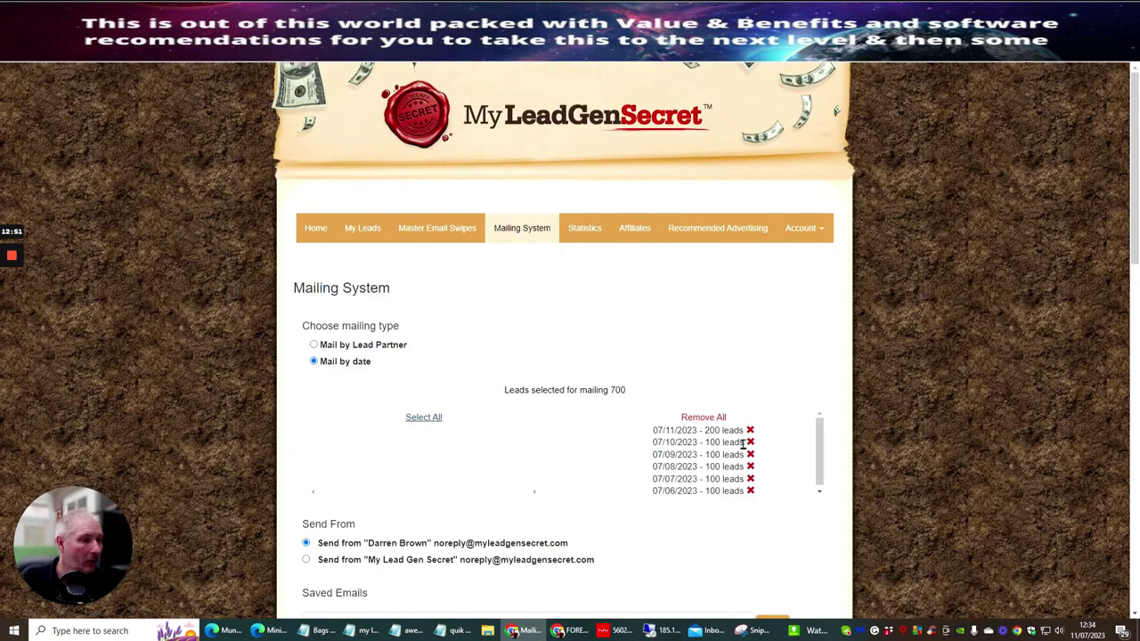
{"action": "scroll", "coordinate": [727, 339], "scroll_direction": "down", "scroll_amount": 4}
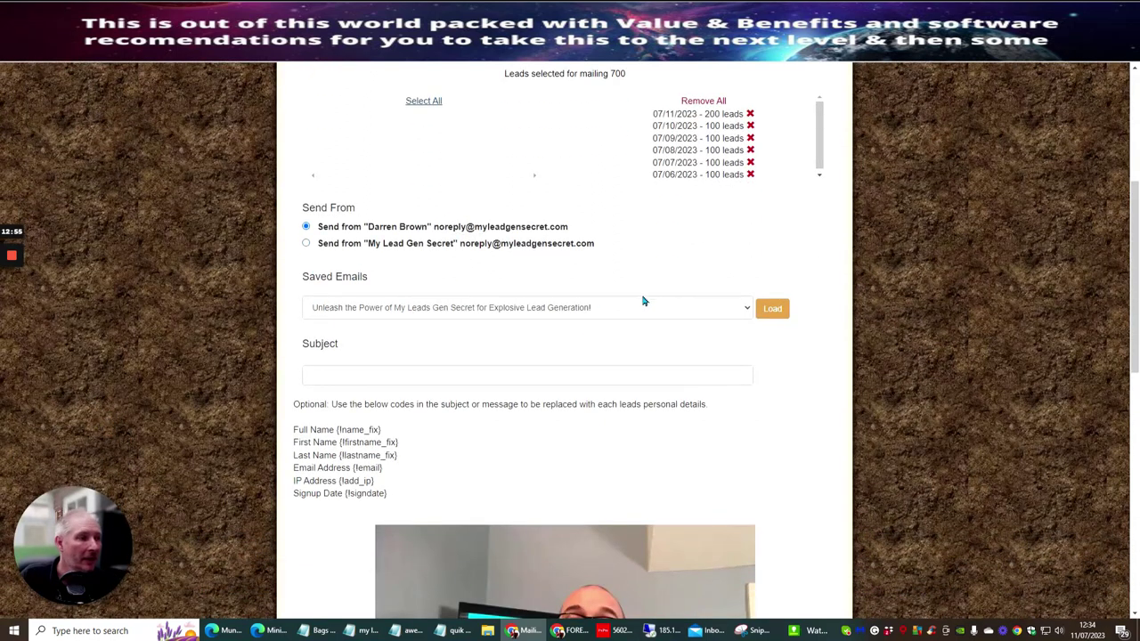
{"action": "left_click", "coordinate": [747, 309]}
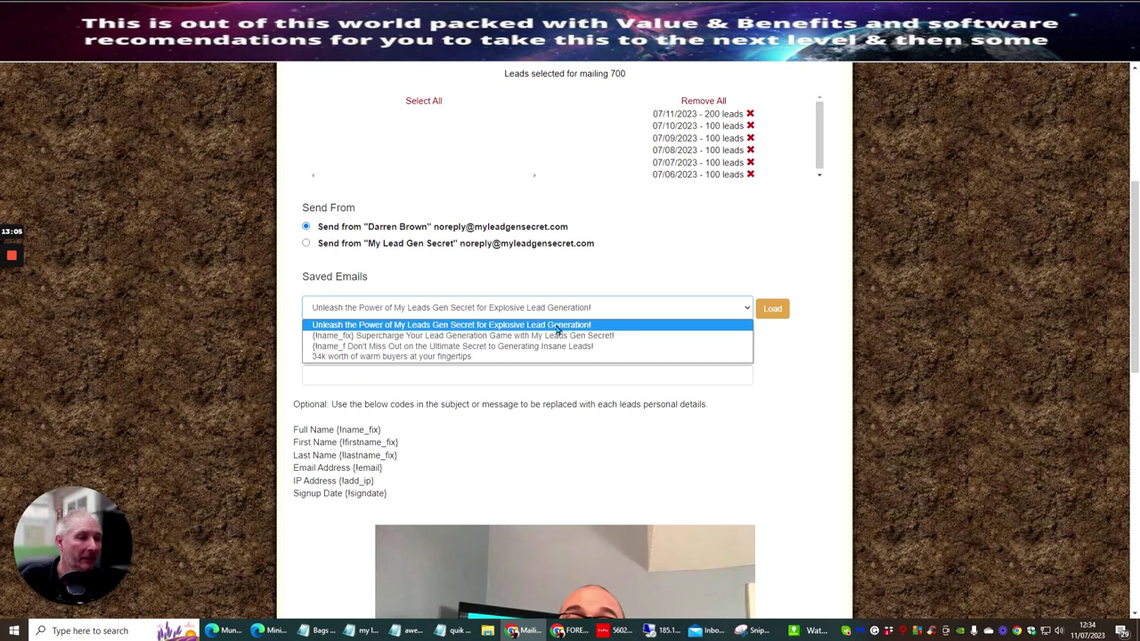
{"action": "left_click", "coordinate": [675, 257]}
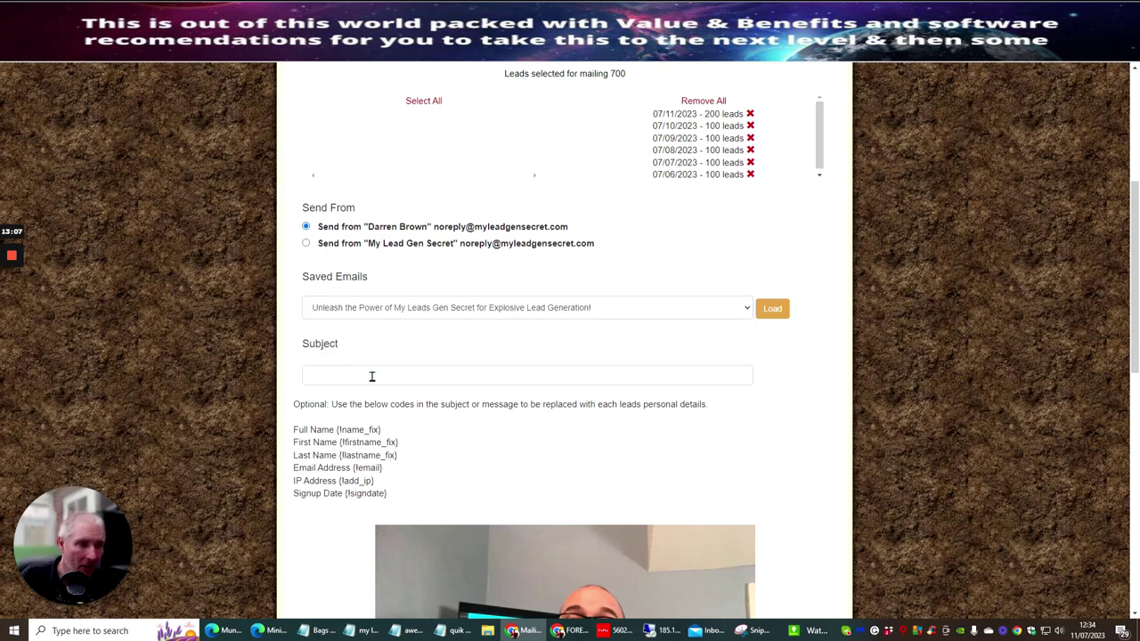
{"action": "left_click", "coordinate": [891, 27]}
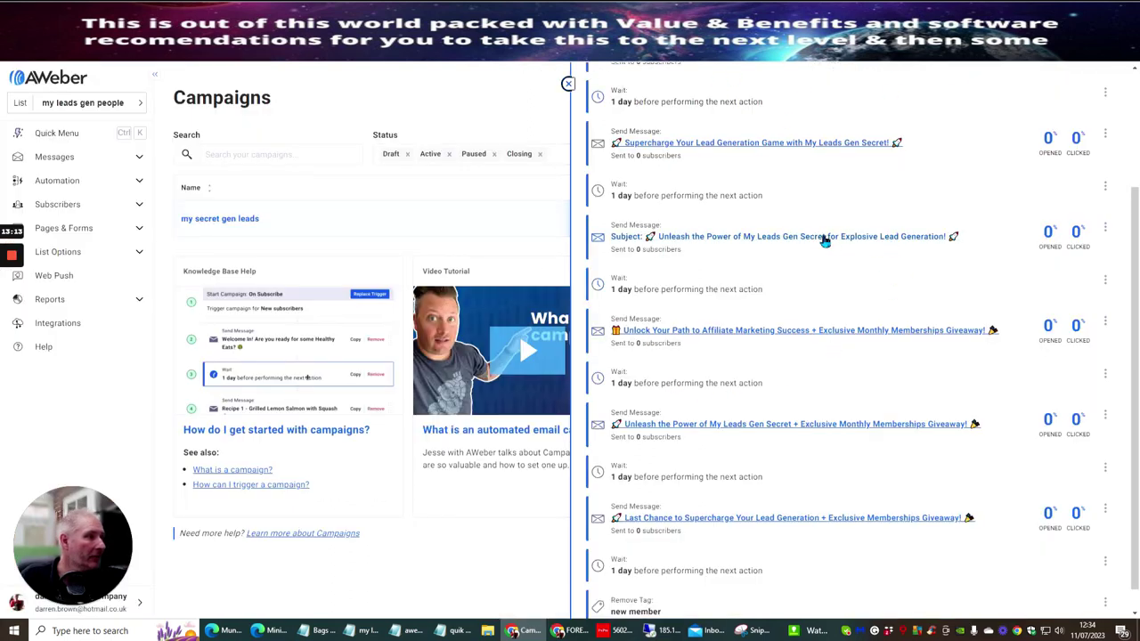
Copy the Unlock Your Path campaign message's subject line and return to the lead mailing form
{"action": "left_click", "coordinate": [773, 335]}
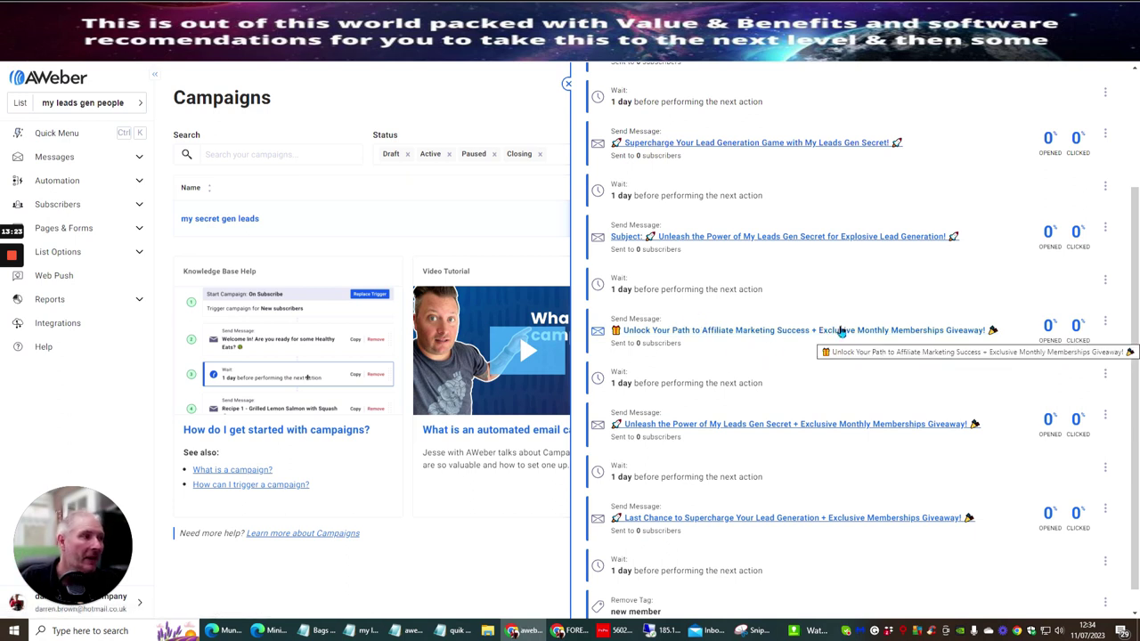
{"action": "left_click", "coordinate": [843, 330]}
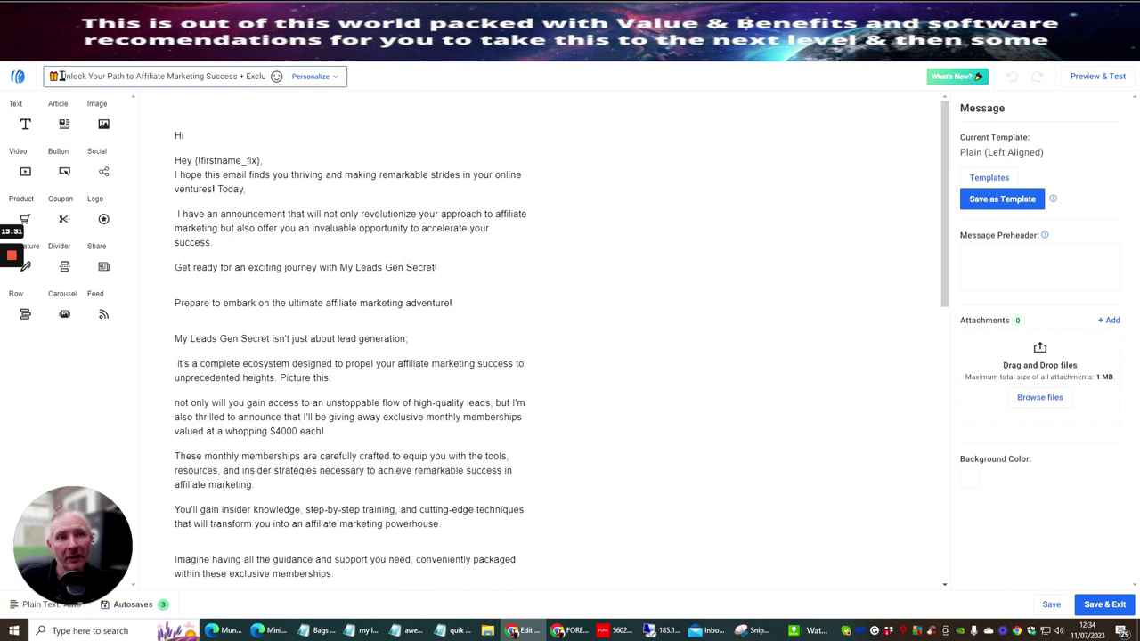
{"action": "left_click_drag", "start_coordinate": [53, 76], "coordinate": [262, 76]}
{"action": "right_click", "coordinate": [234, 78]}
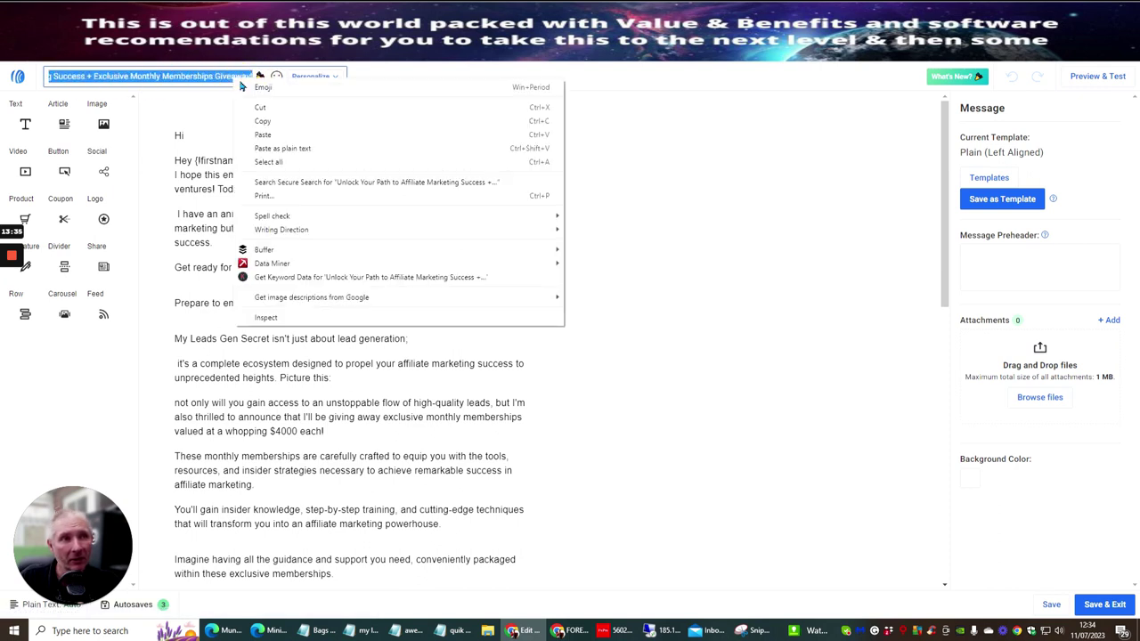
{"action": "left_click", "coordinate": [245, 121]}
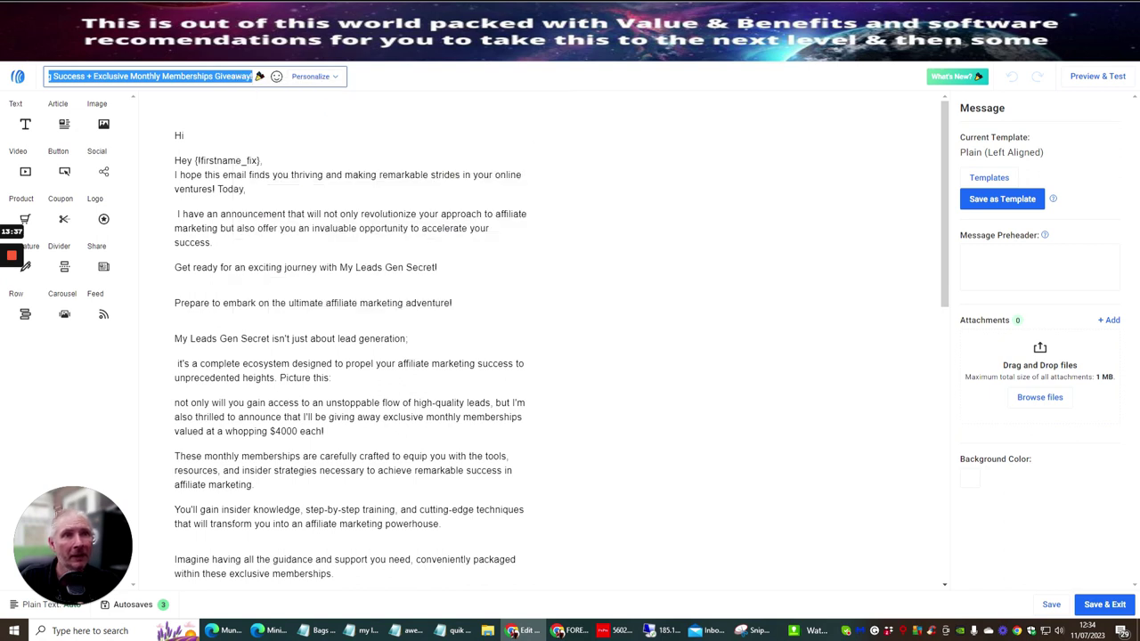
{"action": "key", "text": "ctrl+Tab"}
Paste the copied subject into Subject and select the mailing's placeholder body text
{"action": "left_click", "coordinate": [342, 373]}
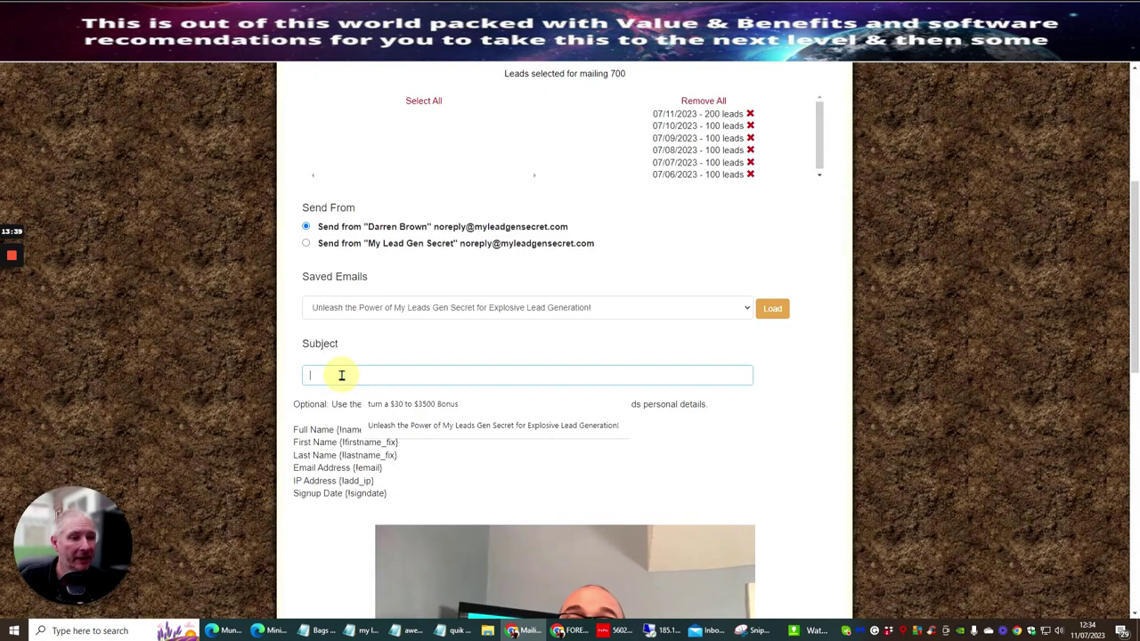
{"action": "right_click", "coordinate": [342, 376]}
{"action": "left_click", "coordinate": [360, 484]}
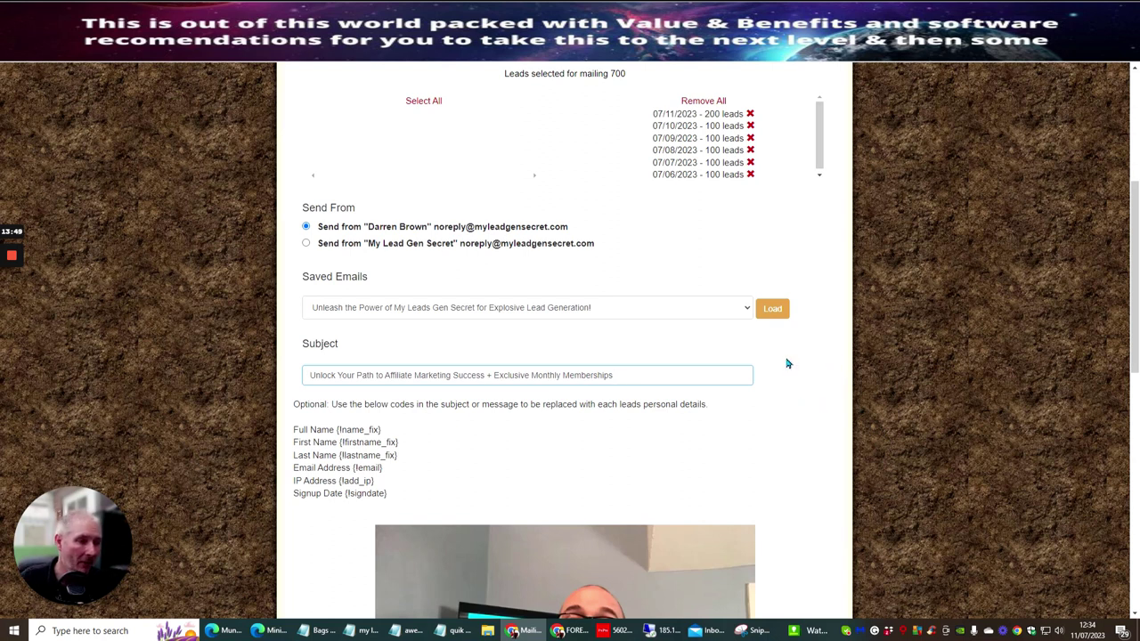
{"action": "scroll", "coordinate": [787, 363], "scroll_direction": "down", "scroll_amount": 1}
{"action": "scroll", "coordinate": [789, 364], "scroll_direction": "down", "scroll_amount": 2}
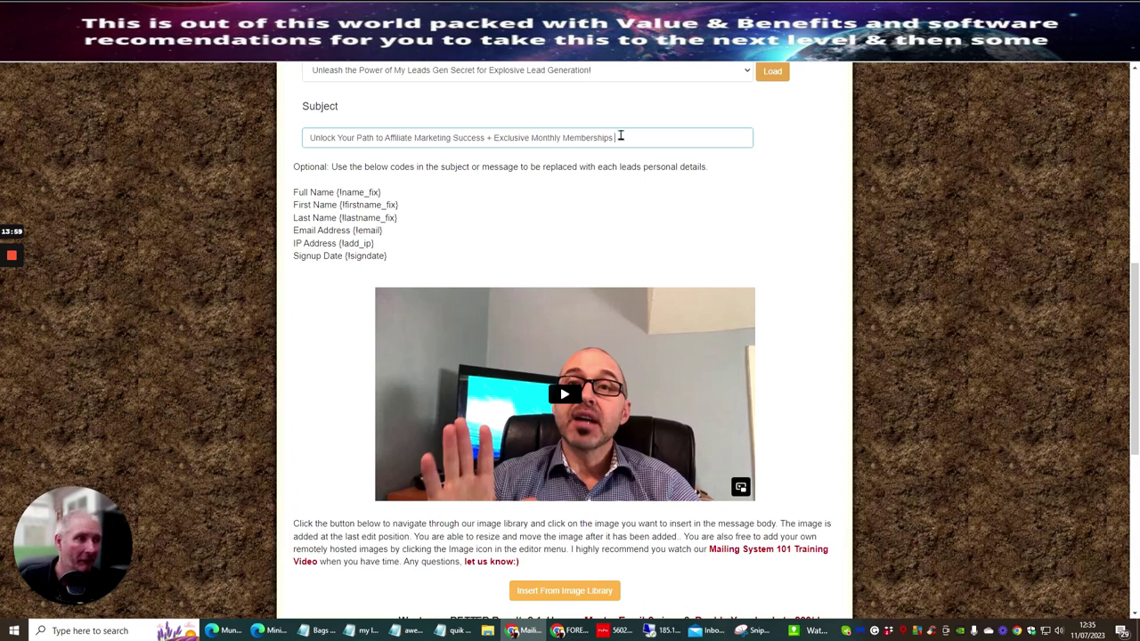
{"action": "scroll", "coordinate": [847, 300], "scroll_direction": "down", "scroll_amount": 2}
{"action": "scroll", "coordinate": [828, 301], "scroll_direction": "up", "scroll_amount": 3}
{"action": "scroll", "coordinate": [823, 307], "scroll_direction": "up", "scroll_amount": 2}
{"action": "scroll", "coordinate": [823, 308], "scroll_direction": "up", "scroll_amount": 1}
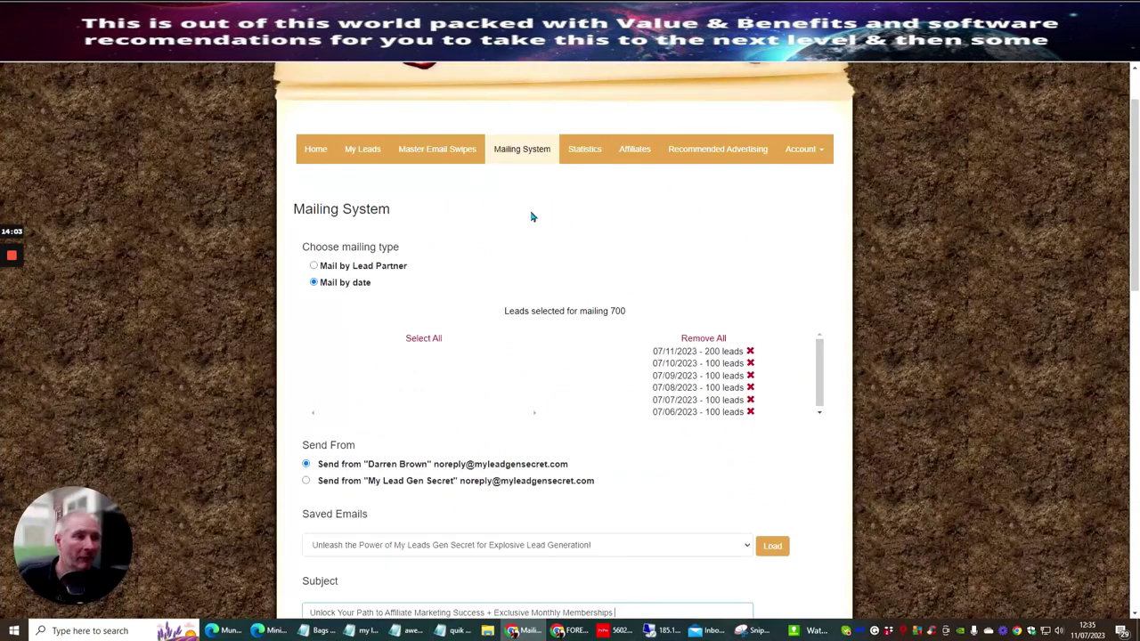
{"action": "scroll", "coordinate": [621, 220], "scroll_direction": "down", "scroll_amount": 1}
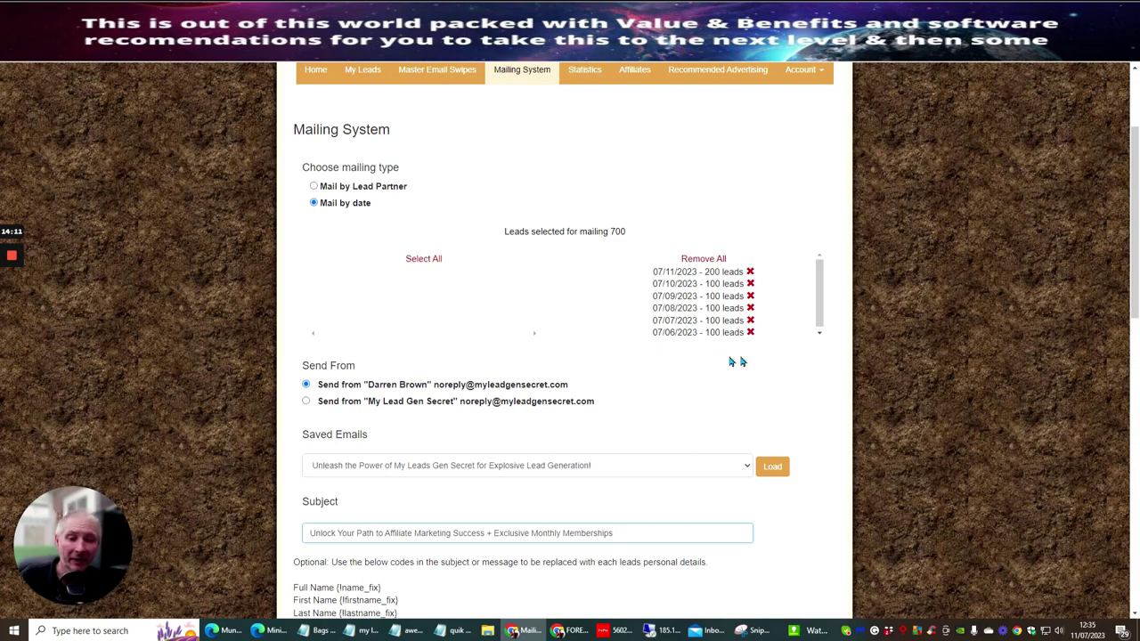
{"action": "scroll", "coordinate": [743, 362], "scroll_direction": "down", "scroll_amount": 2}
{"action": "scroll", "coordinate": [742, 362], "scroll_direction": "down", "scroll_amount": 3}
{"action": "scroll", "coordinate": [744, 362], "scroll_direction": "down", "scroll_amount": 2}
{"action": "scroll", "coordinate": [746, 362], "scroll_direction": "down", "scroll_amount": 1}
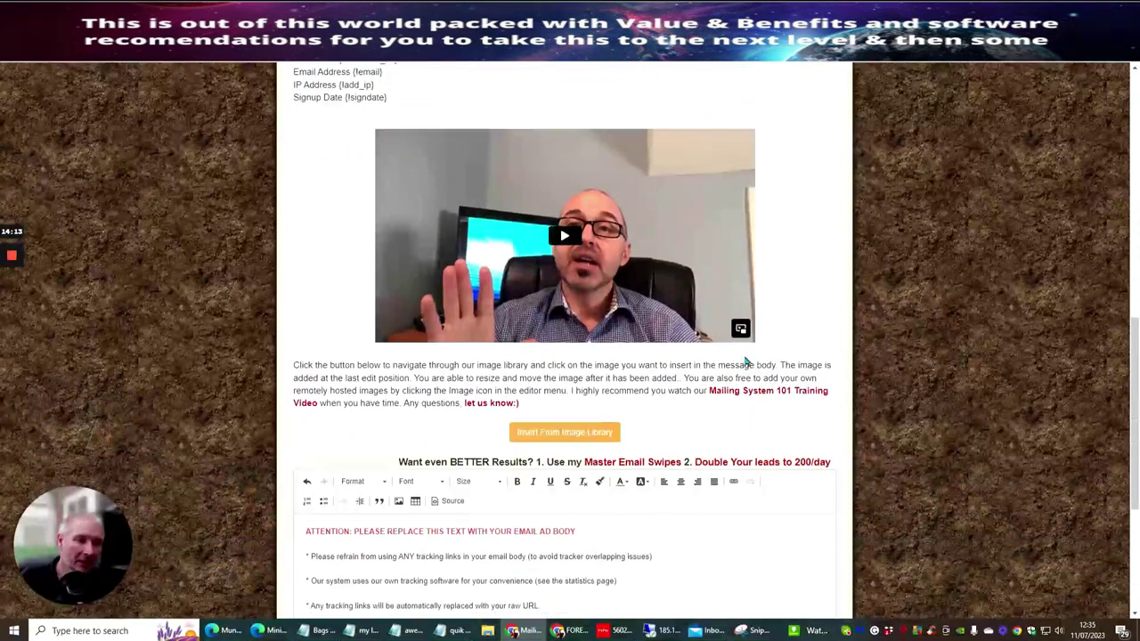
{"action": "scroll", "coordinate": [683, 441], "scroll_direction": "down", "scroll_amount": 2}
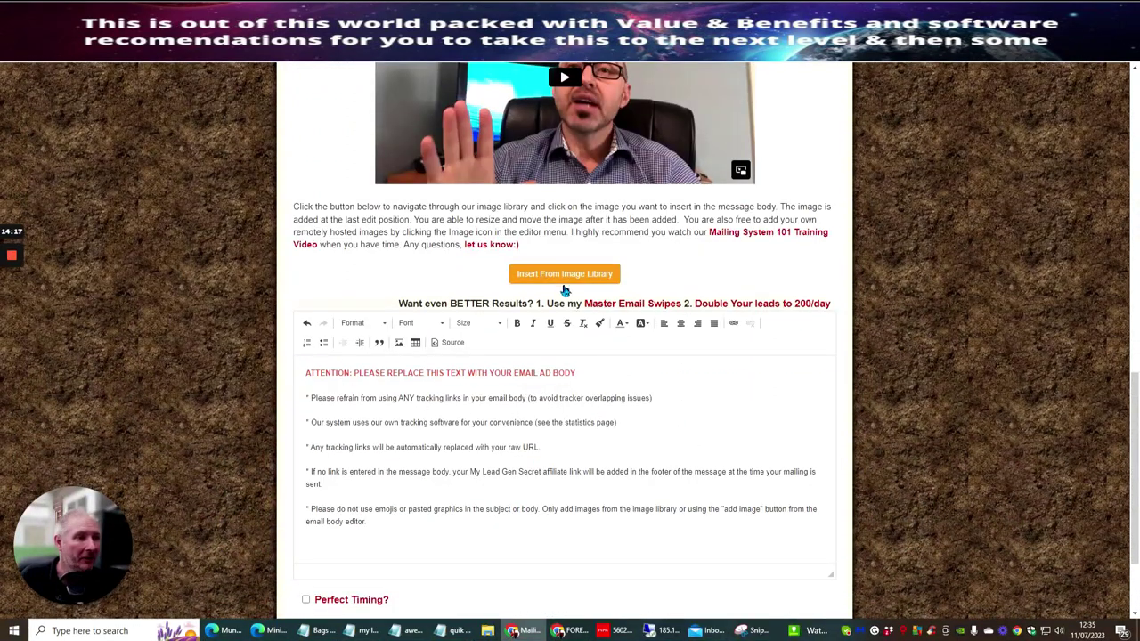
{"action": "scroll", "coordinate": [624, 249], "scroll_direction": "up", "scroll_amount": 4}
{"action": "scroll", "coordinate": [339, 383], "scroll_direction": "down", "scroll_amount": 4}
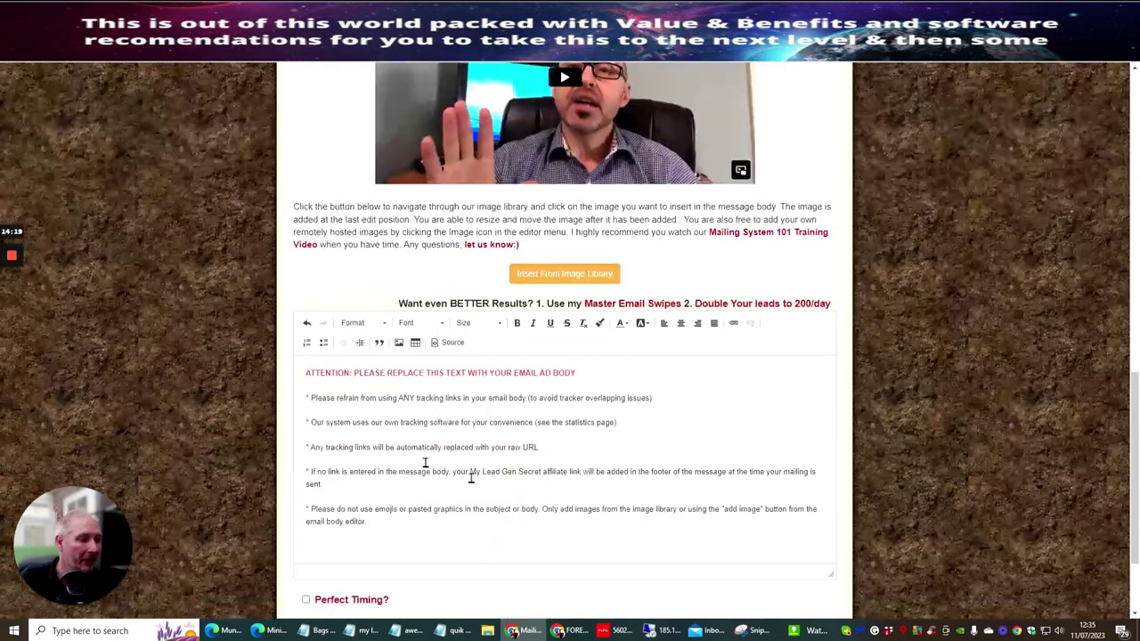
{"action": "left_click_drag", "start_coordinate": [306, 371], "coordinate": [422, 526]}
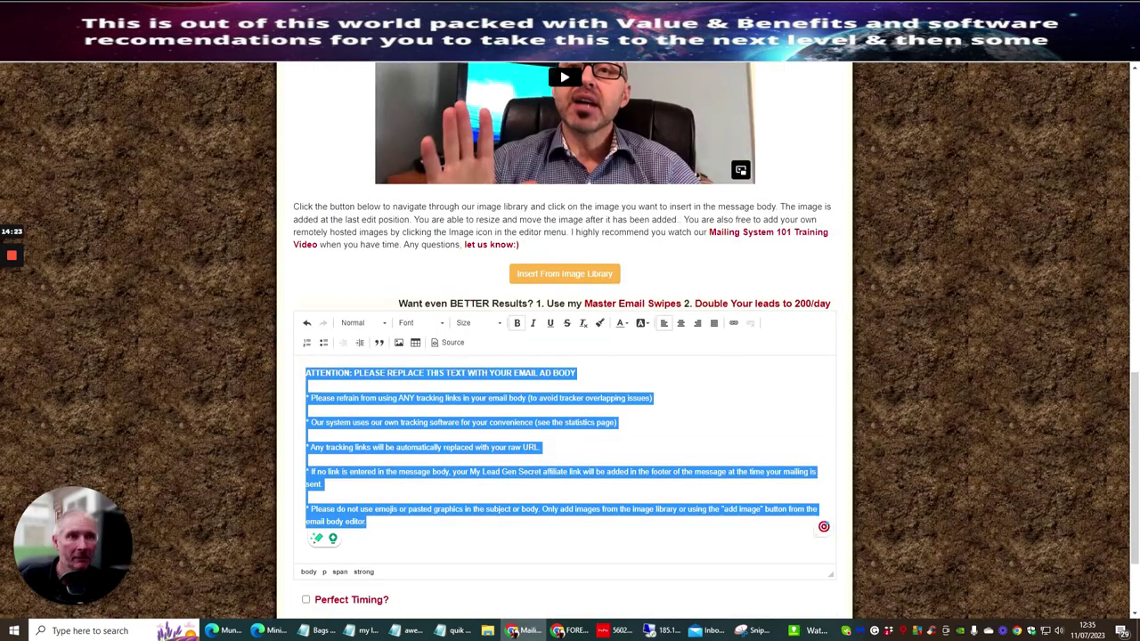
{"action": "key", "text": "ctrl+Tab"}
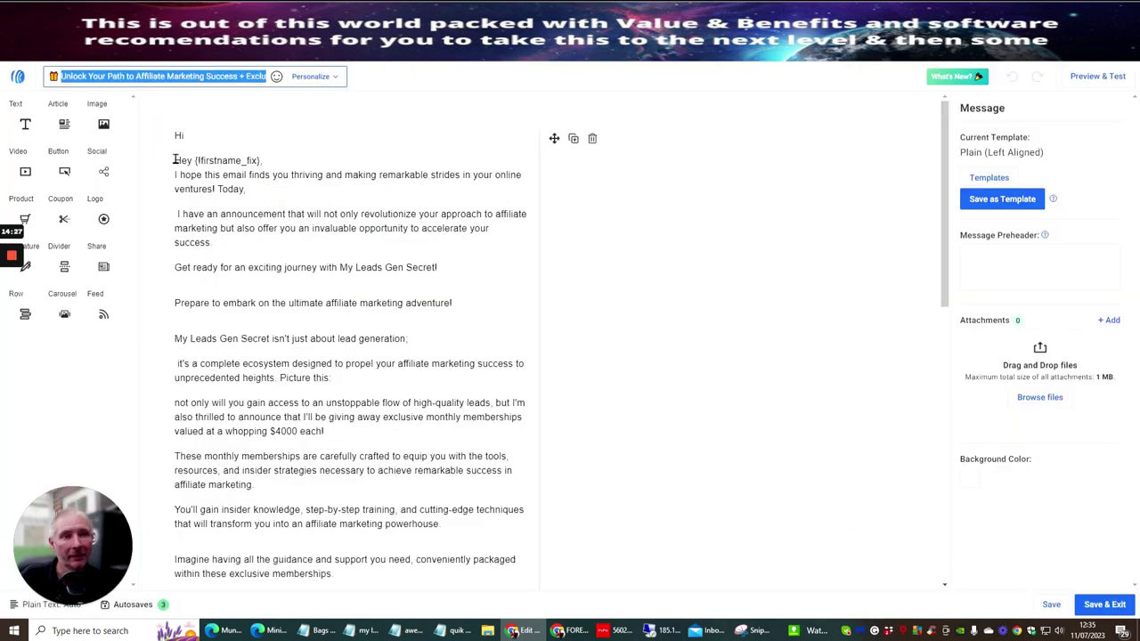
Copy the AWeber email body and paste it over the mailing's placeholder instructions
{"action": "mouse_move", "coordinate": [175, 163]}
{"action": "left_mouse_down"}
{"action": "mouse_move", "coordinate": [415, 602]}
{"action": "mouse_move", "coordinate": [387, 545]}
{"action": "left_mouse_up"}
{"action": "right_click", "coordinate": [388, 248]}
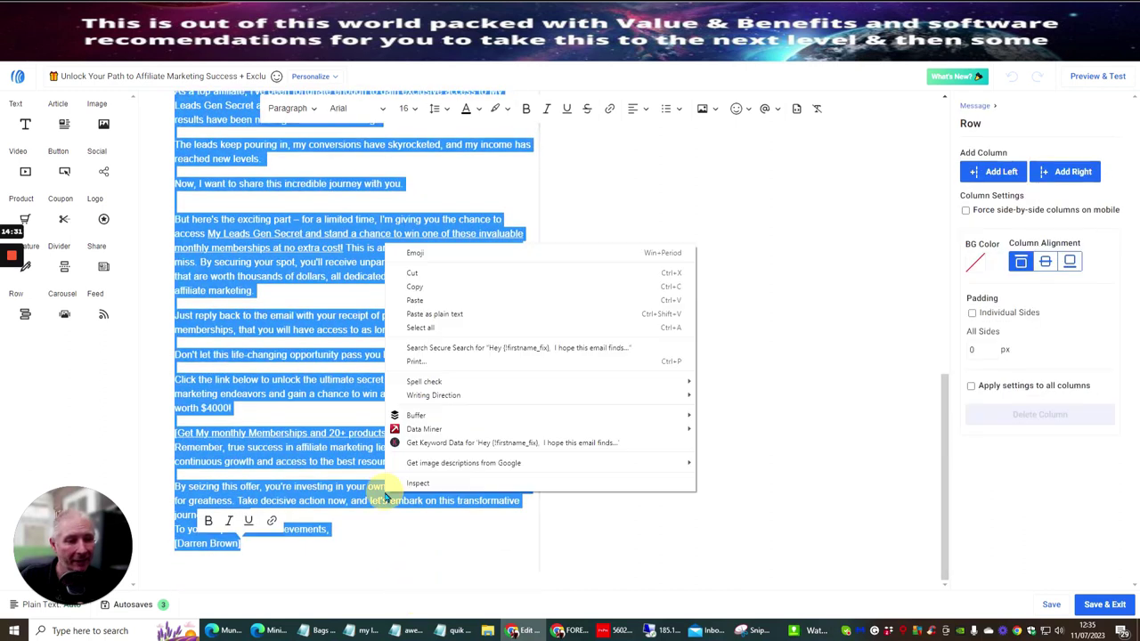
{"action": "left_click", "coordinate": [414, 286]}
{"action": "key", "text": "ctrl+Tab"}
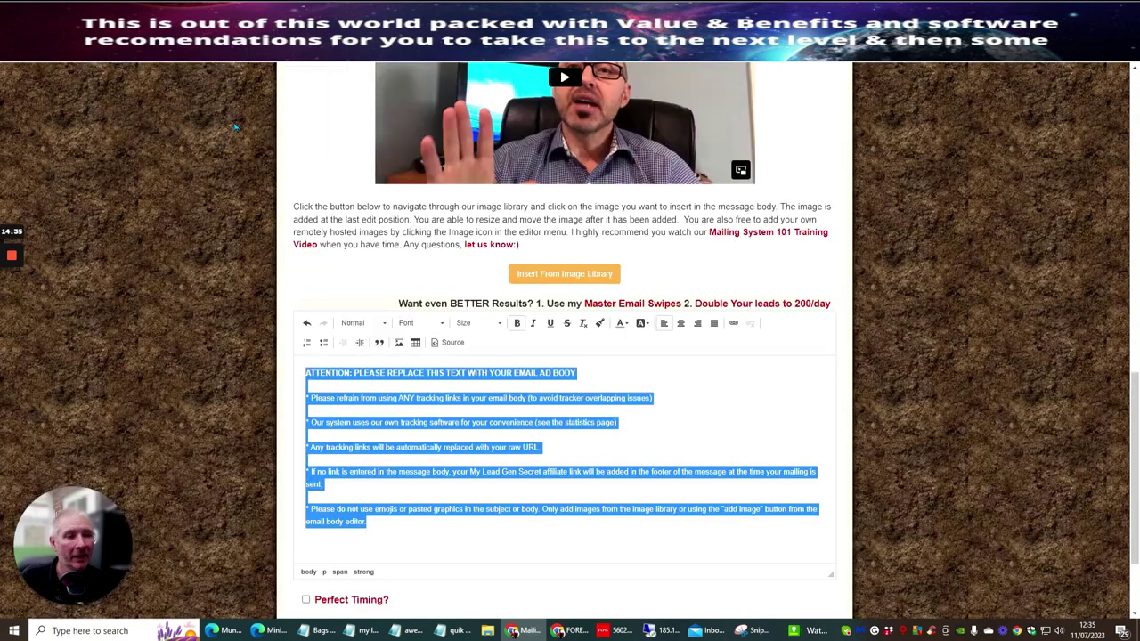
{"action": "key", "text": "ctrl+v"}
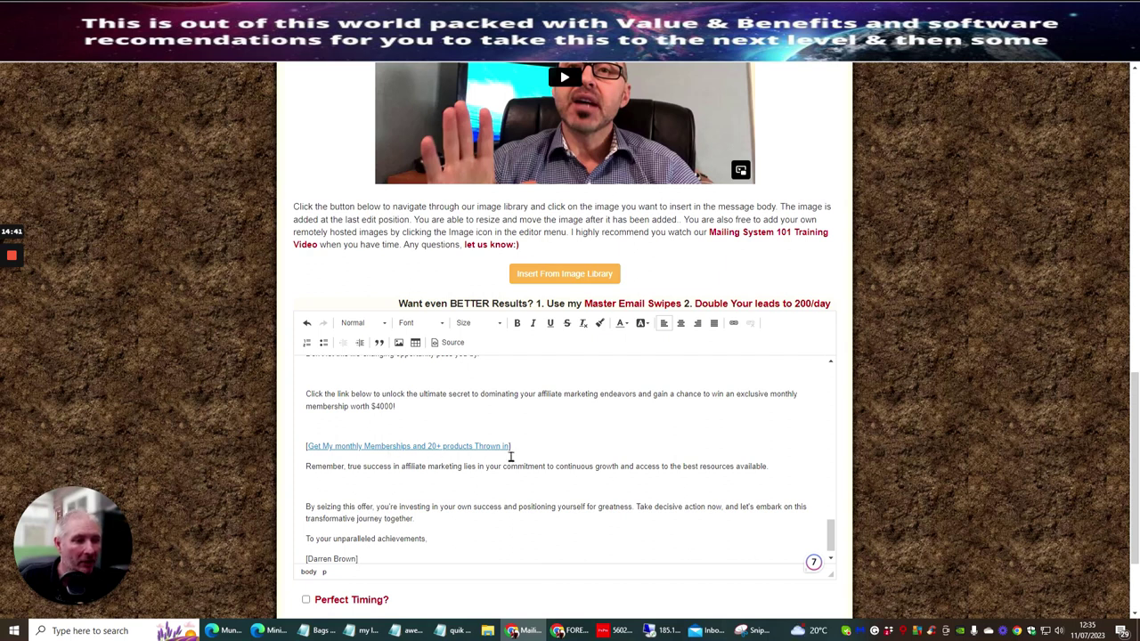
{"action": "scroll", "coordinate": [593, 430], "scroll_direction": "up", "scroll_amount": 3}
{"action": "scroll", "coordinate": [593, 431], "scroll_direction": "up", "scroll_amount": 3}
{"action": "scroll", "coordinate": [592, 429], "scroll_direction": "up", "scroll_amount": 3}
{"action": "scroll", "coordinate": [591, 429], "scroll_direction": "up", "scroll_amount": 3}
{"action": "scroll", "coordinate": [590, 430], "scroll_direction": "up", "scroll_amount": 3}
{"action": "scroll", "coordinate": [589, 429], "scroll_direction": "up", "scroll_amount": 3}
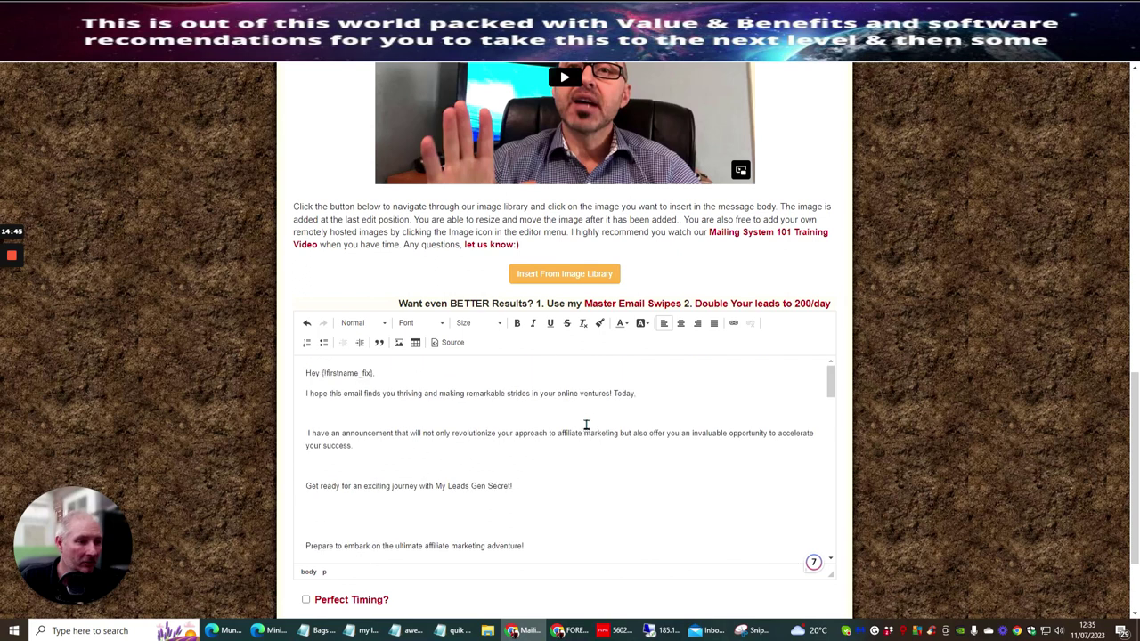
{"action": "scroll", "coordinate": [585, 430], "scroll_direction": "up", "scroll_amount": 2}
{"action": "scroll", "coordinate": [586, 431], "scroll_direction": "down", "scroll_amount": 3}
{"action": "scroll", "coordinate": [588, 401], "scroll_direction": "down", "scroll_amount": 2}
{"action": "scroll", "coordinate": [588, 366], "scroll_direction": "down", "scroll_amount": 2}
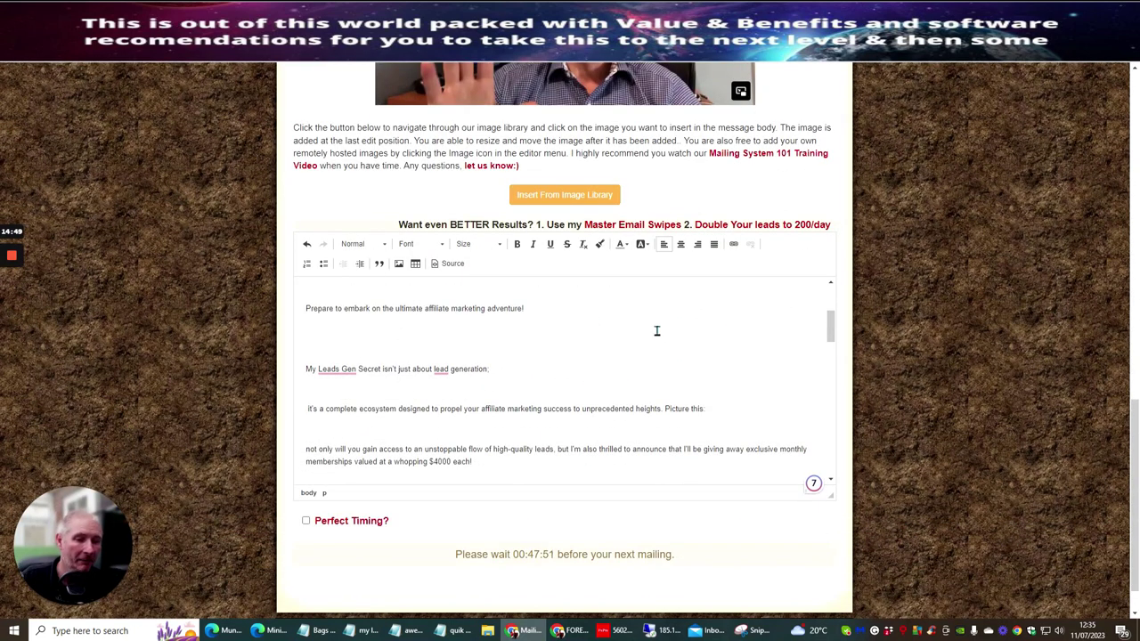
{"action": "scroll", "coordinate": [591, 350], "scroll_direction": "down", "scroll_amount": 2}
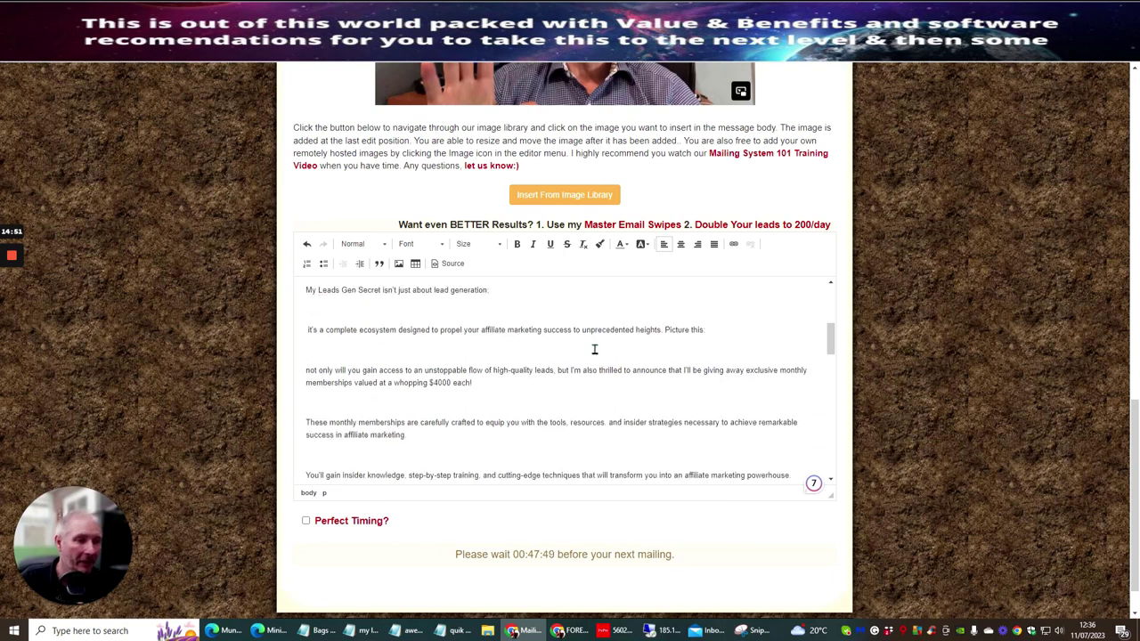
Enable Perfect Timing delivery on the mailing, then switch back to the AWeber builder
{"action": "left_click", "coordinate": [306, 521]}
{"action": "scroll", "coordinate": [784, 356], "scroll_direction": "down", "scroll_amount": 3}
{"action": "scroll", "coordinate": [755, 300], "scroll_direction": "down", "scroll_amount": 2}
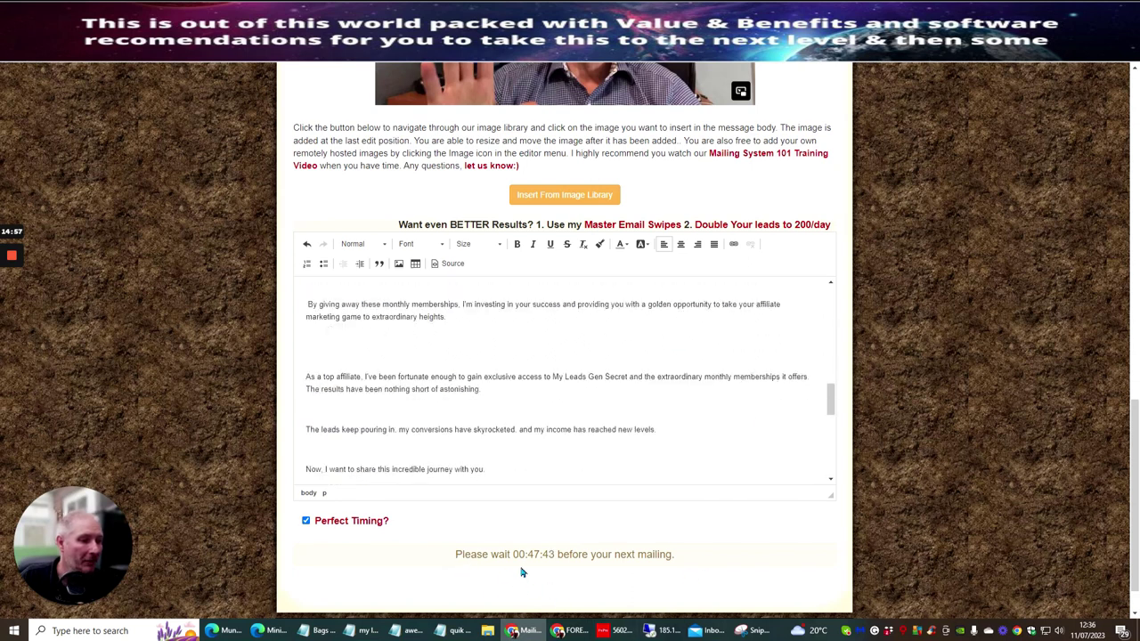
{"action": "left_click_drag", "start_coordinate": [554, 556], "coordinate": [455, 555]}
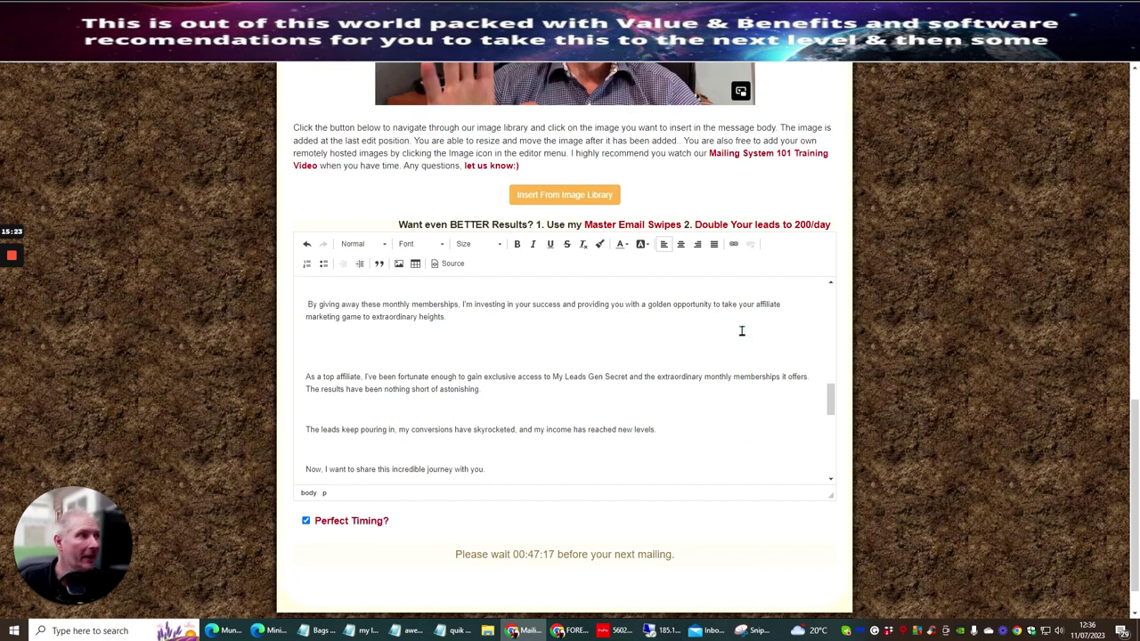
{"action": "key", "text": "ctrl+Tab"}
Deselect the body text and reopen the Unlock Your Path message from the campaign
{"action": "key", "text": "ctrl+a"}
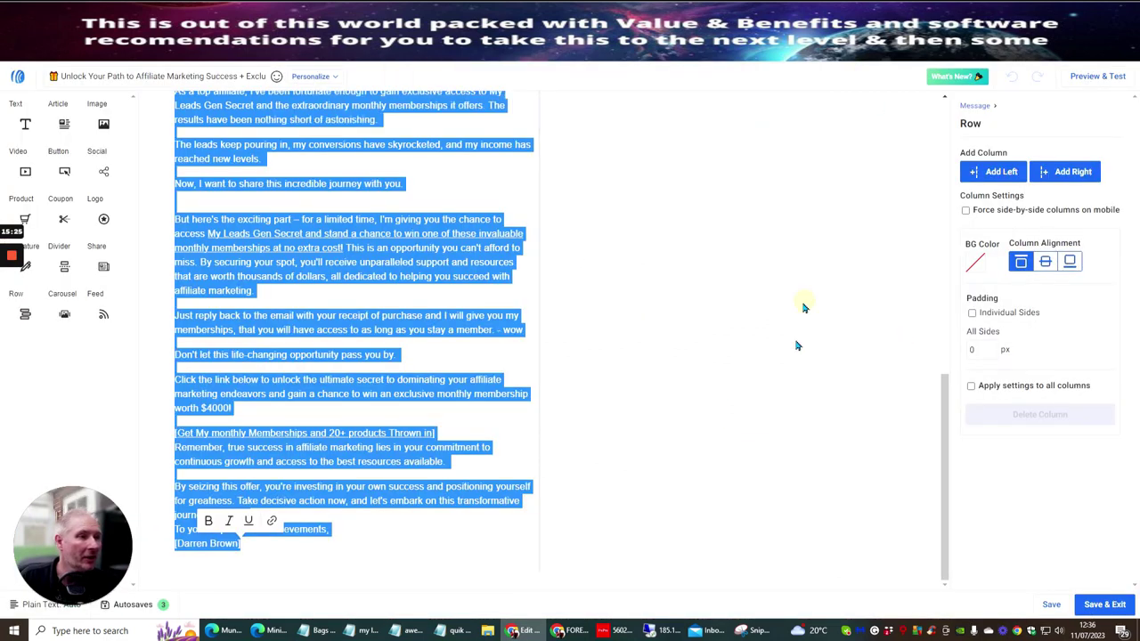
{"action": "left_click", "coordinate": [745, 234]}
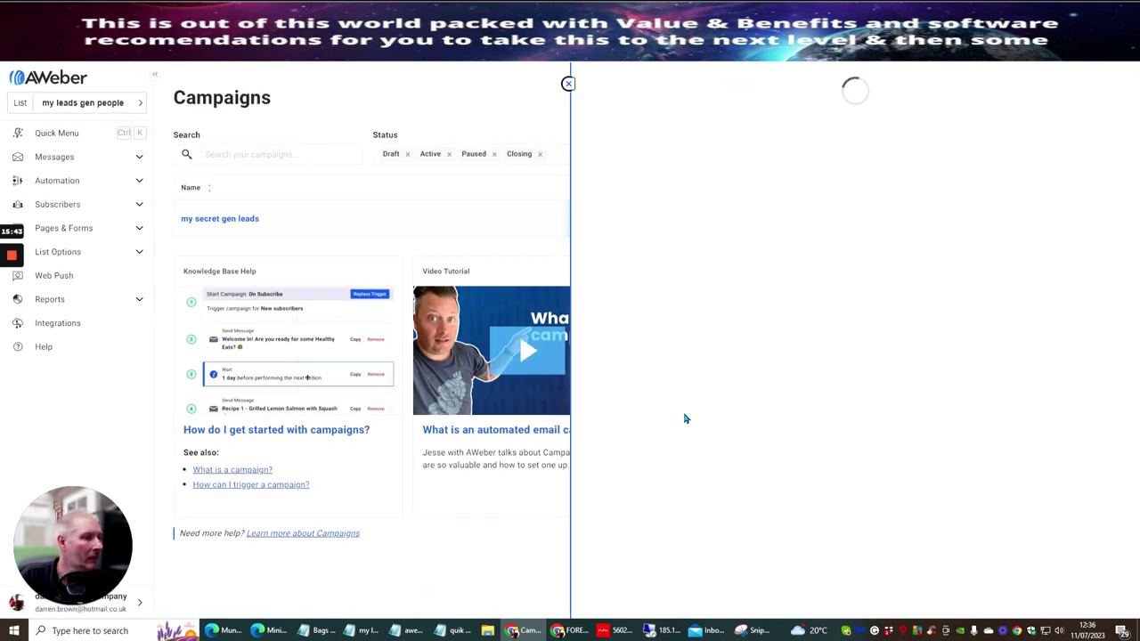
{"action": "scroll", "coordinate": [760, 242], "scroll_direction": "down", "scroll_amount": 1}
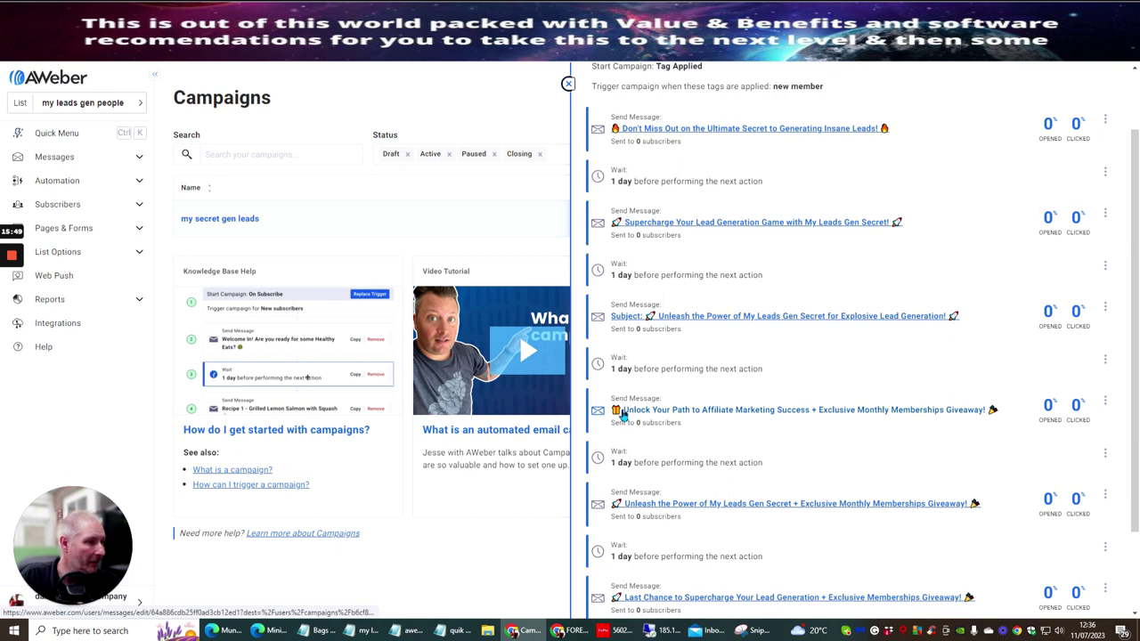
{"action": "left_click", "coordinate": [793, 329]}
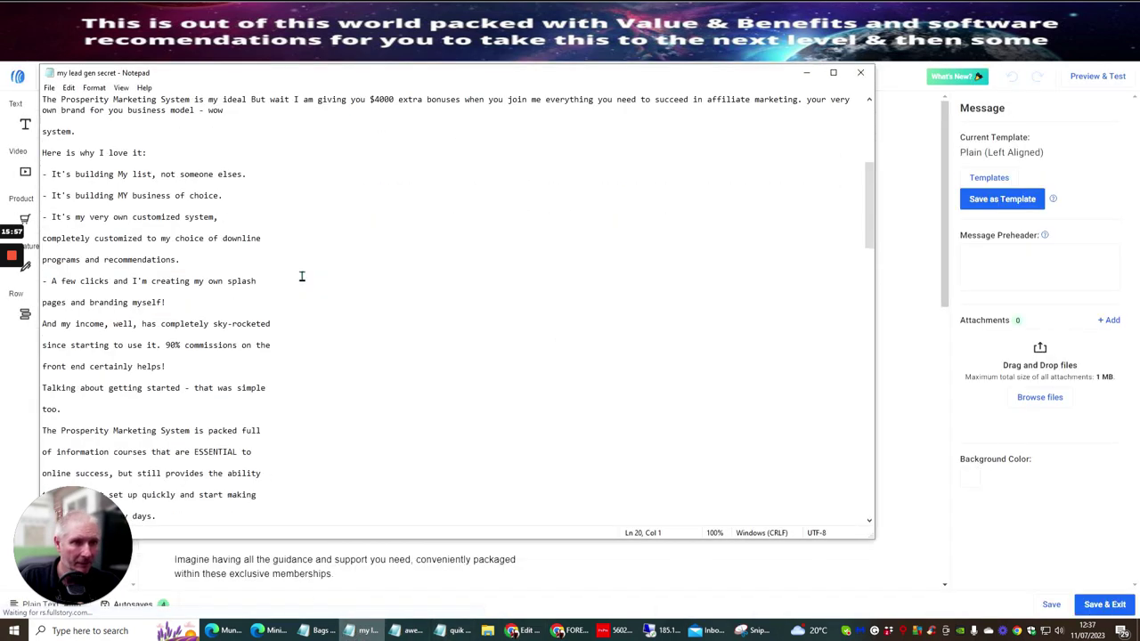
{"action": "scroll", "coordinate": [264, 293], "scroll_direction": "down", "scroll_amount": 10}
{"action": "scroll", "coordinate": [264, 289], "scroll_direction": "down", "scroll_amount": 10}
{"action": "scroll", "coordinate": [264, 288], "scroll_direction": "down", "scroll_amount": 10}
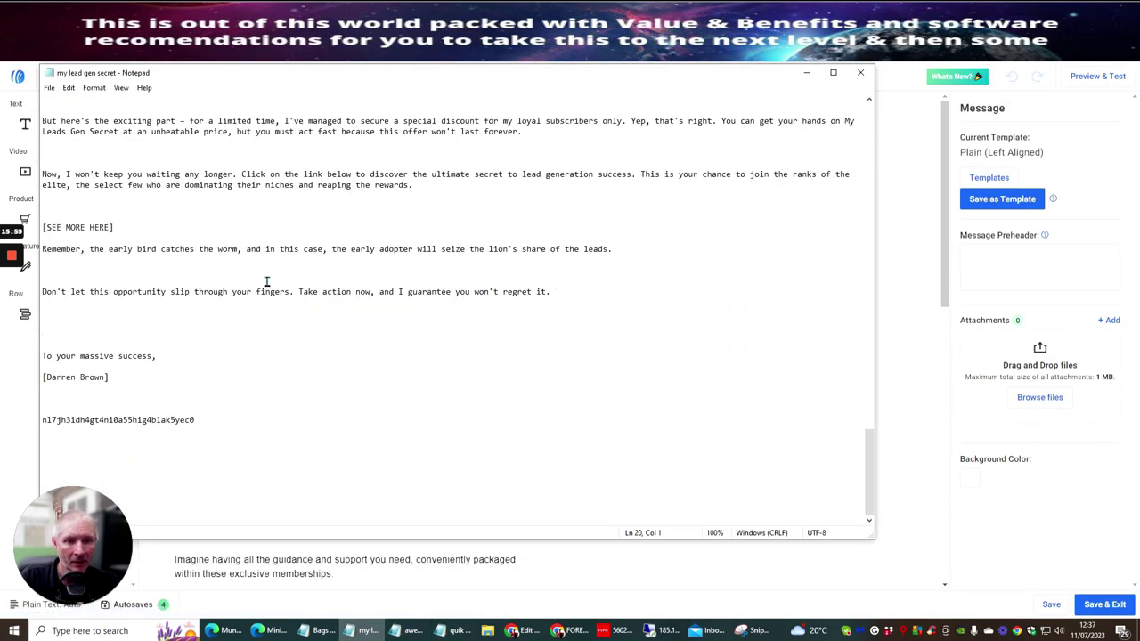
Paste the copied email body onto the empty last line of the notes file
{"action": "left_click", "coordinate": [61, 447]}
{"action": "right_click", "coordinate": [60, 448]}
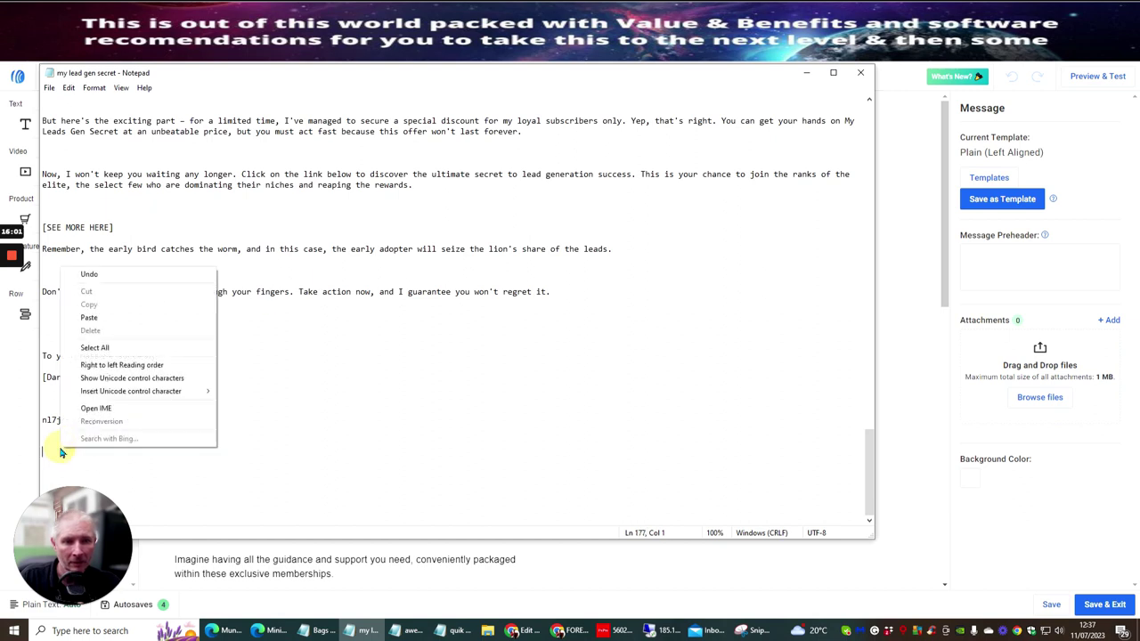
{"action": "left_click", "coordinate": [89, 318]}
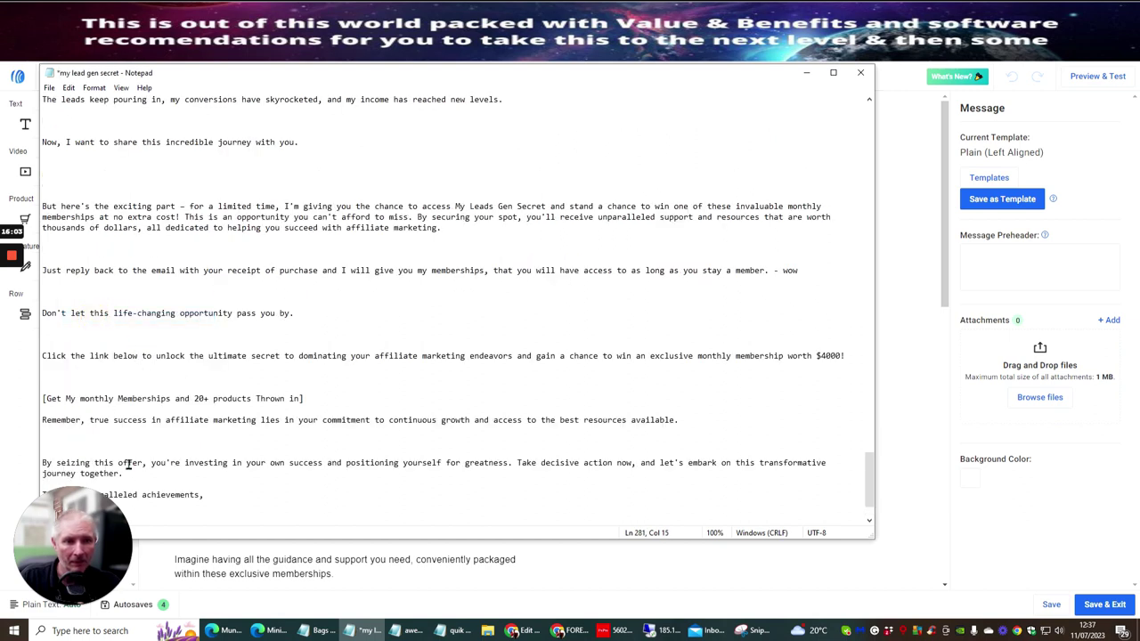
{"action": "scroll", "coordinate": [210, 248], "scroll_direction": "up", "scroll_amount": 7}
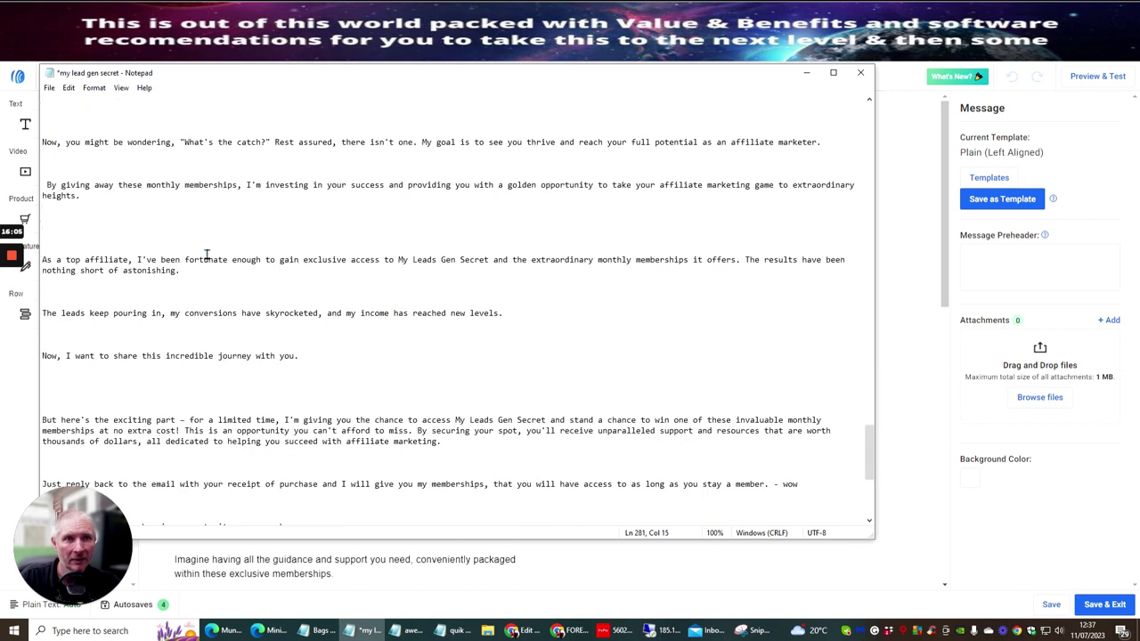
{"action": "scroll", "coordinate": [205, 254], "scroll_direction": "up", "scroll_amount": 8}
{"action": "scroll", "coordinate": [214, 249], "scroll_direction": "up", "scroll_amount": 4}
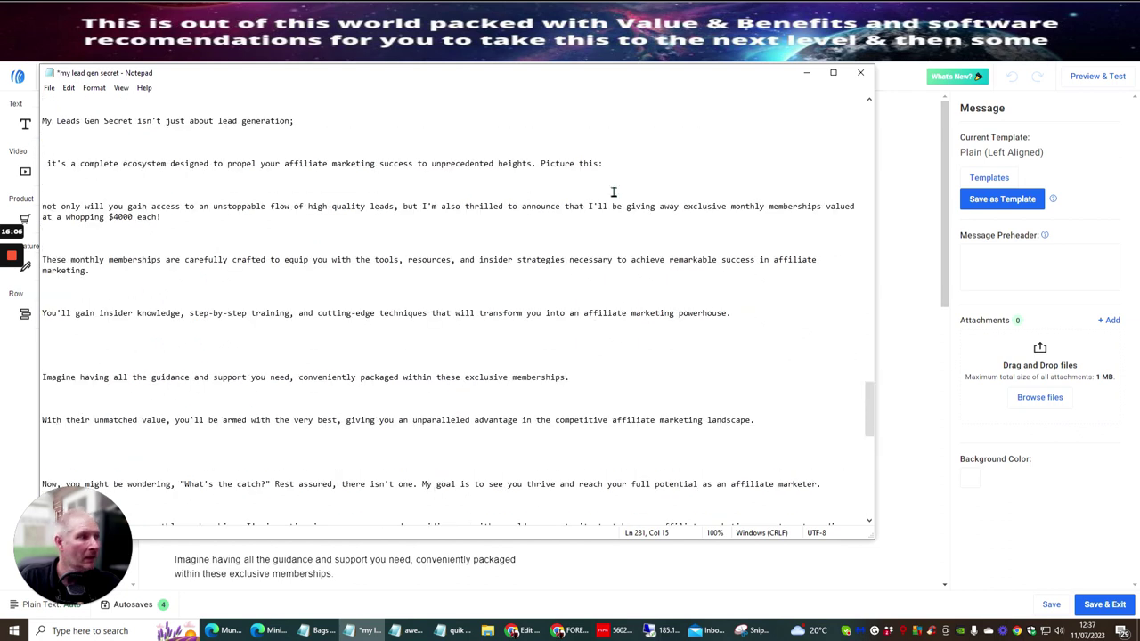
Copy the Unlock Your Path subject line from the AWeber message editor
{"action": "left_click", "coordinate": [806, 78]}
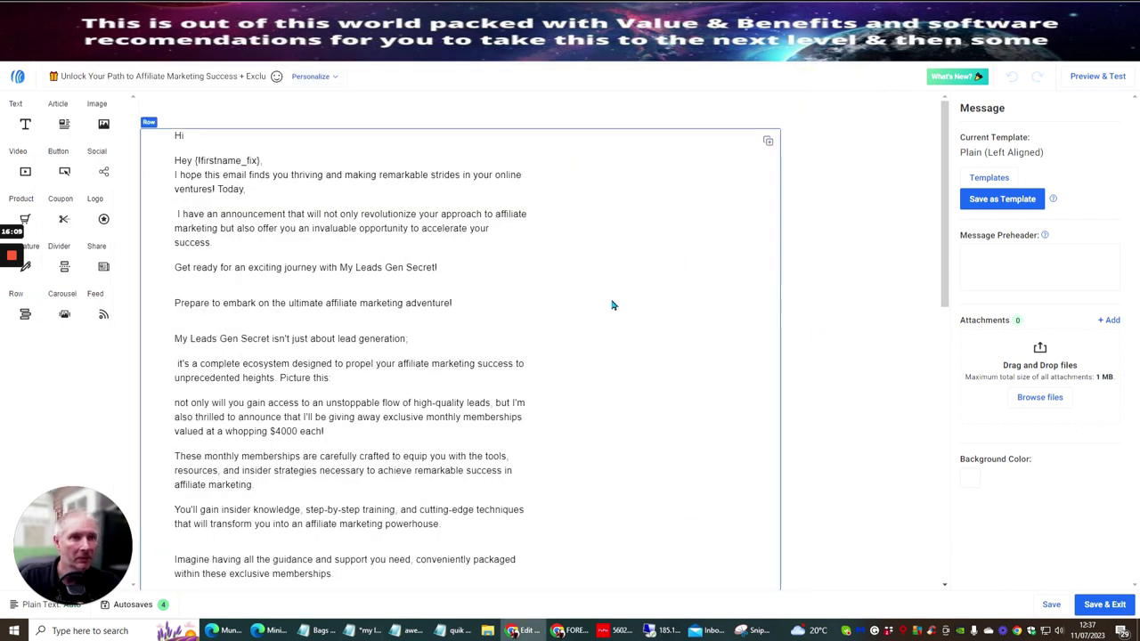
{"action": "left_click_drag", "start_coordinate": [61, 77], "coordinate": [261, 78]}
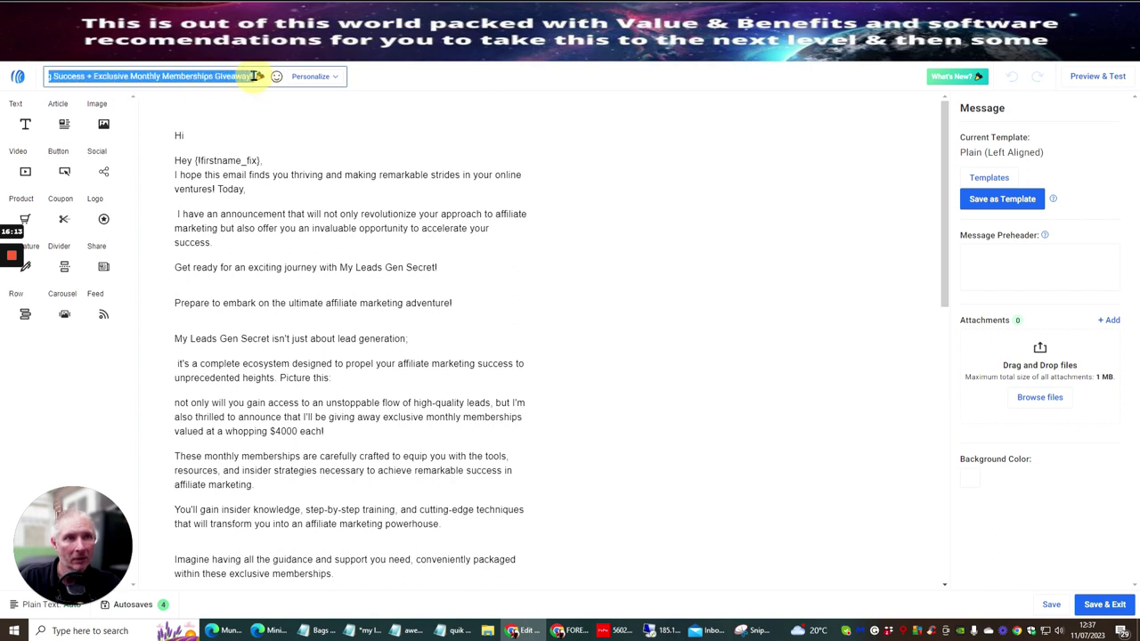
{"action": "right_click", "coordinate": [253, 77]}
{"action": "left_click", "coordinate": [253, 117]}
{"action": "left_click", "coordinate": [365, 630]}
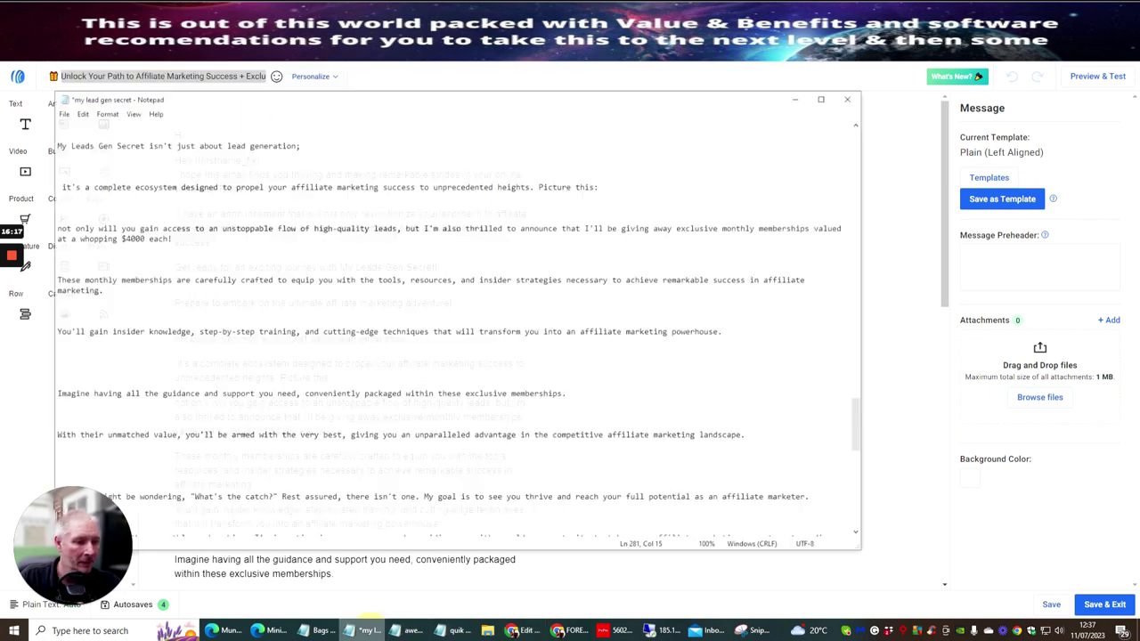
{"action": "scroll", "coordinate": [116, 253], "scroll_direction": "up", "scroll_amount": 5}
{"action": "scroll", "coordinate": [116, 253], "scroll_direction": "up", "scroll_amount": 6}
{"action": "scroll", "coordinate": [140, 293], "scroll_direction": "up", "scroll_amount": 2}
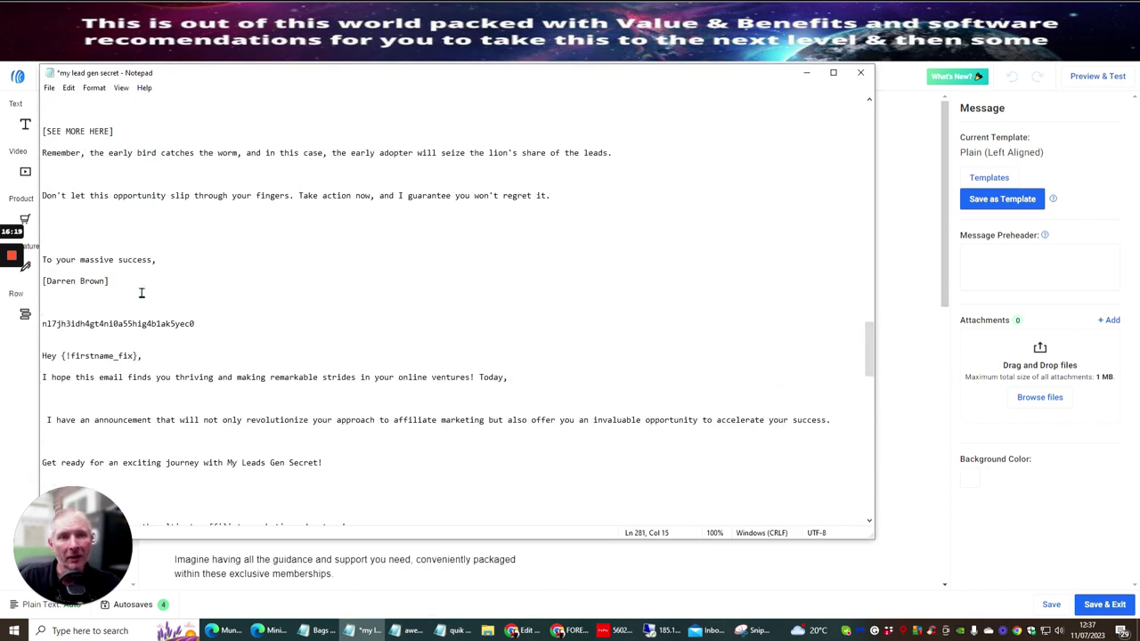
{"action": "scroll", "coordinate": [167, 289], "scroll_direction": "up", "scroll_amount": 5}
{"action": "scroll", "coordinate": [166, 292], "scroll_direction": "up", "scroll_amount": 12}
{"action": "scroll", "coordinate": [165, 292], "scroll_direction": "up", "scroll_amount": 5}
{"action": "scroll", "coordinate": [162, 289], "scroll_direction": "down", "scroll_amount": 5}
{"action": "scroll", "coordinate": [162, 289], "scroll_direction": "down", "scroll_amount": 9}
{"action": "scroll", "coordinate": [164, 287], "scroll_direction": "down", "scroll_amount": 5}
{"action": "scroll", "coordinate": [165, 285], "scroll_direction": "down", "scroll_amount": 3}
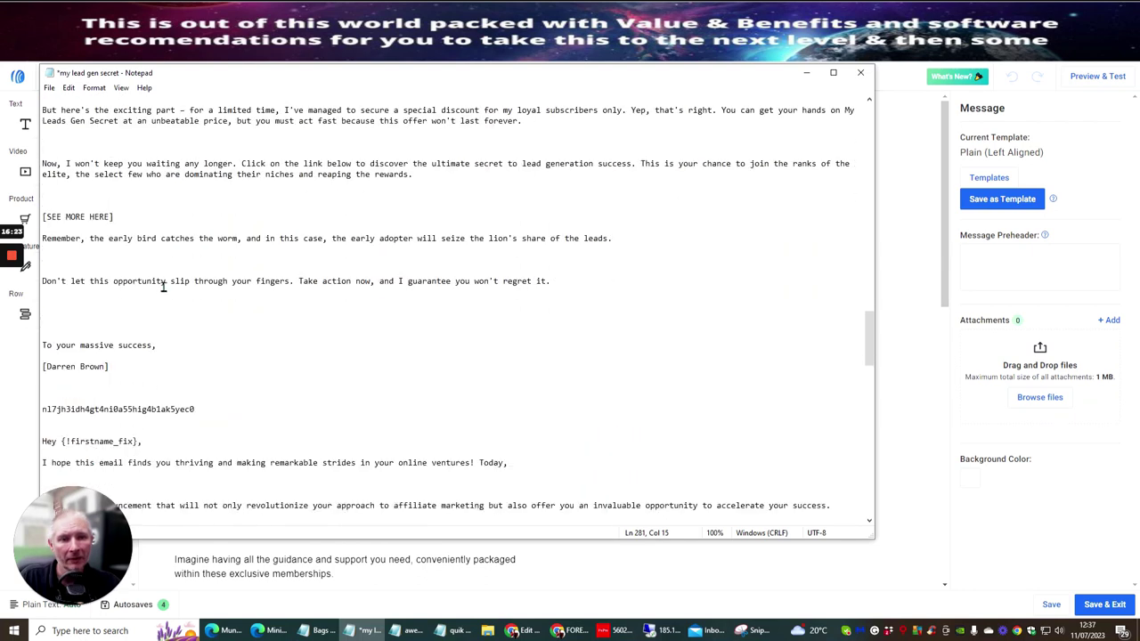
{"action": "scroll", "coordinate": [167, 284], "scroll_direction": "down", "scroll_amount": 4}
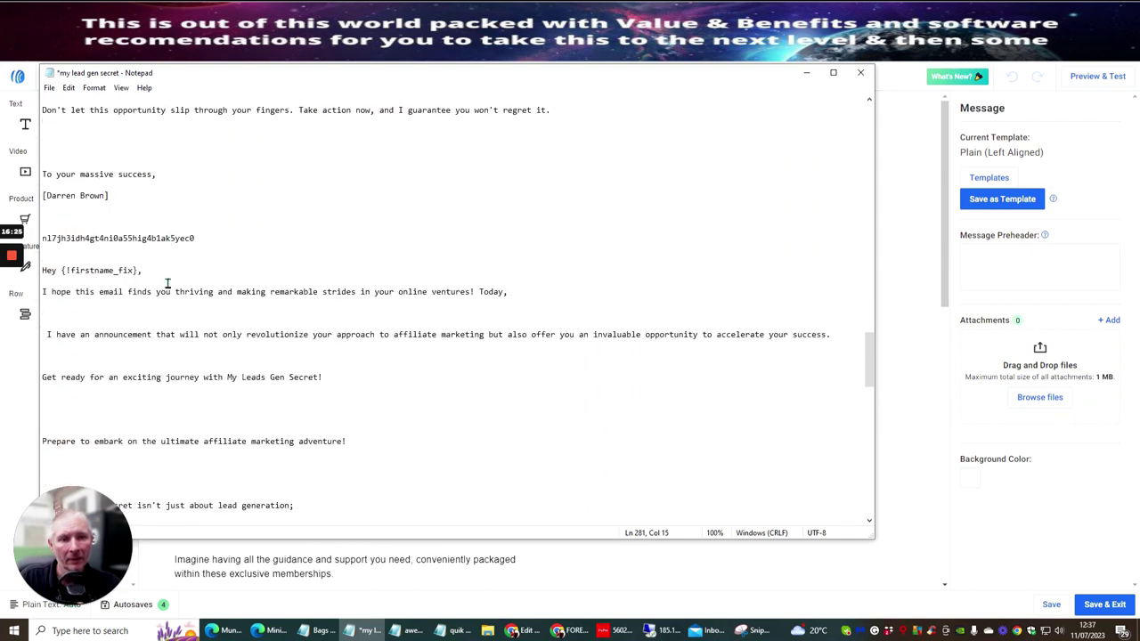
{"action": "scroll", "coordinate": [168, 283], "scroll_direction": "down", "scroll_amount": 3}
{"action": "scroll", "coordinate": [168, 283], "scroll_direction": "down", "scroll_amount": 5}
{"action": "scroll", "coordinate": [167, 283], "scroll_direction": "down", "scroll_amount": 4}
{"action": "scroll", "coordinate": [168, 284], "scroll_direction": "down", "scroll_amount": 5}
{"action": "scroll", "coordinate": [167, 284], "scroll_direction": "down", "scroll_amount": 5}
{"action": "scroll", "coordinate": [167, 283], "scroll_direction": "down", "scroll_amount": 2}
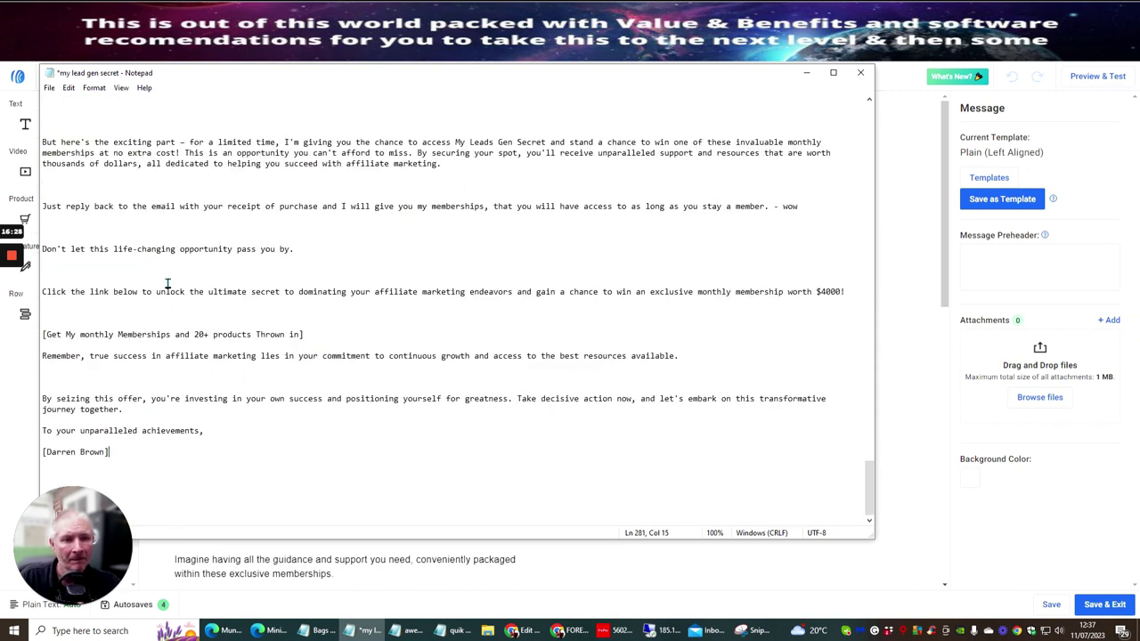
Paste the subject line after the sign-off, save the notes, and minimize Notepad
{"action": "right_click", "coordinate": [76, 473]}
{"action": "left_click", "coordinate": [113, 345]}
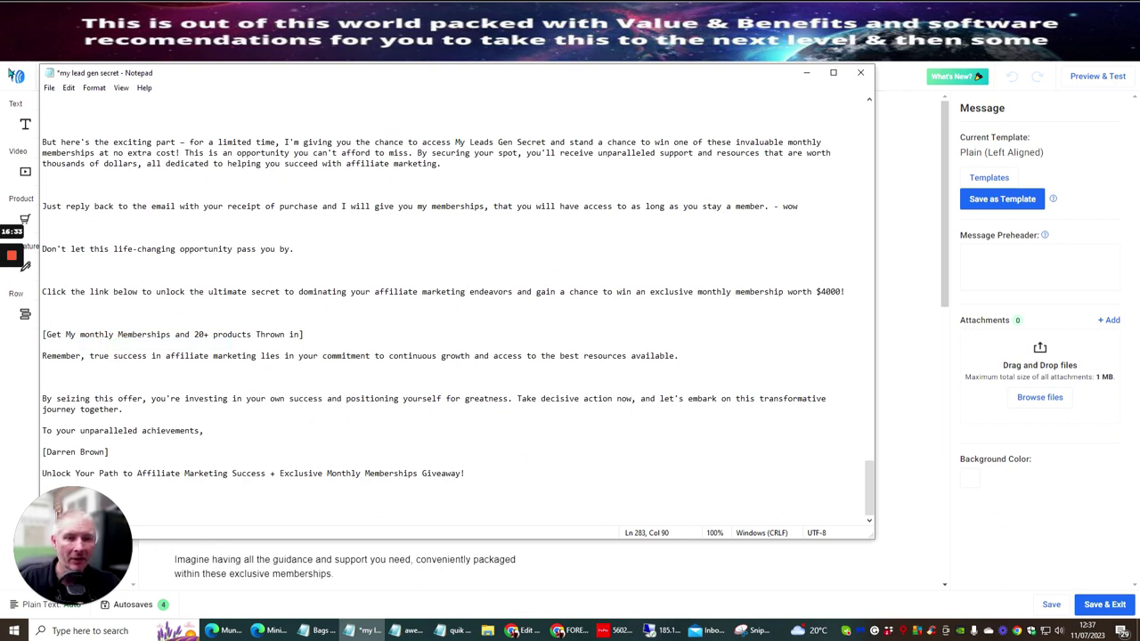
{"action": "left_click", "coordinate": [49, 88]}
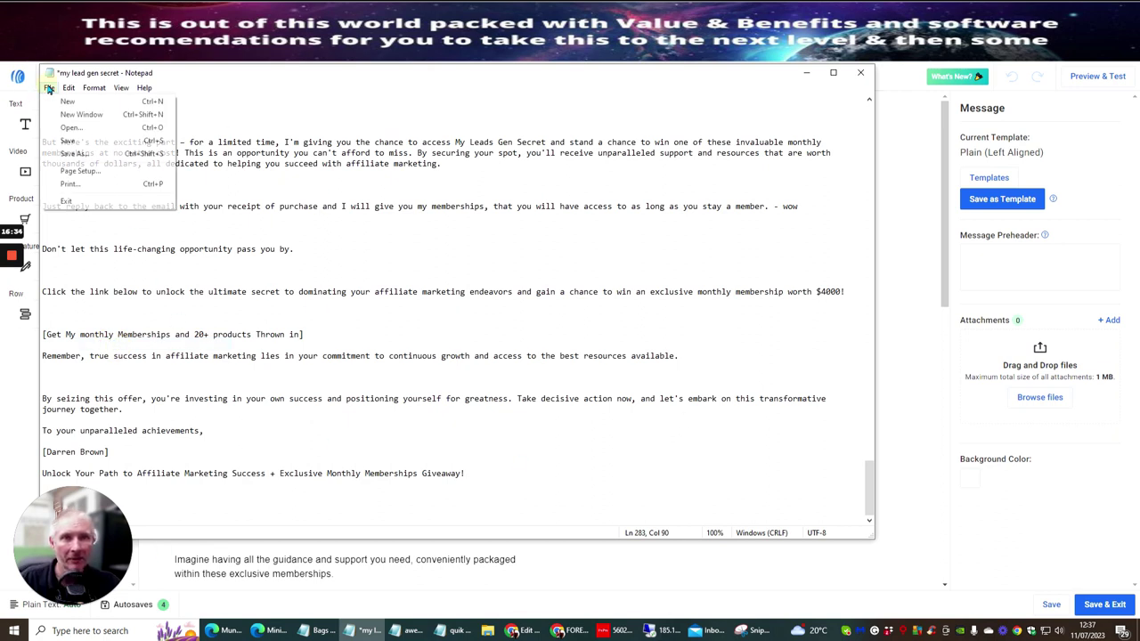
{"action": "left_click", "coordinate": [62, 141]}
{"action": "left_click", "coordinate": [806, 73]}
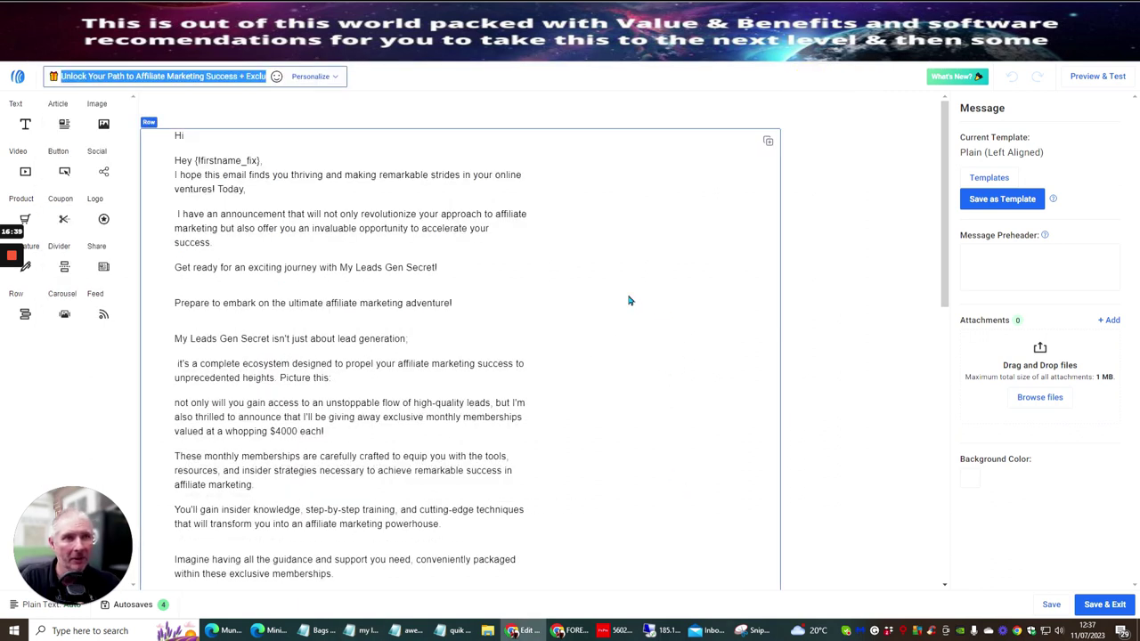
Leave the campaign and start a new Drag & Drop Editor message from the dashboard
{"action": "left_click", "coordinate": [15, 79]}
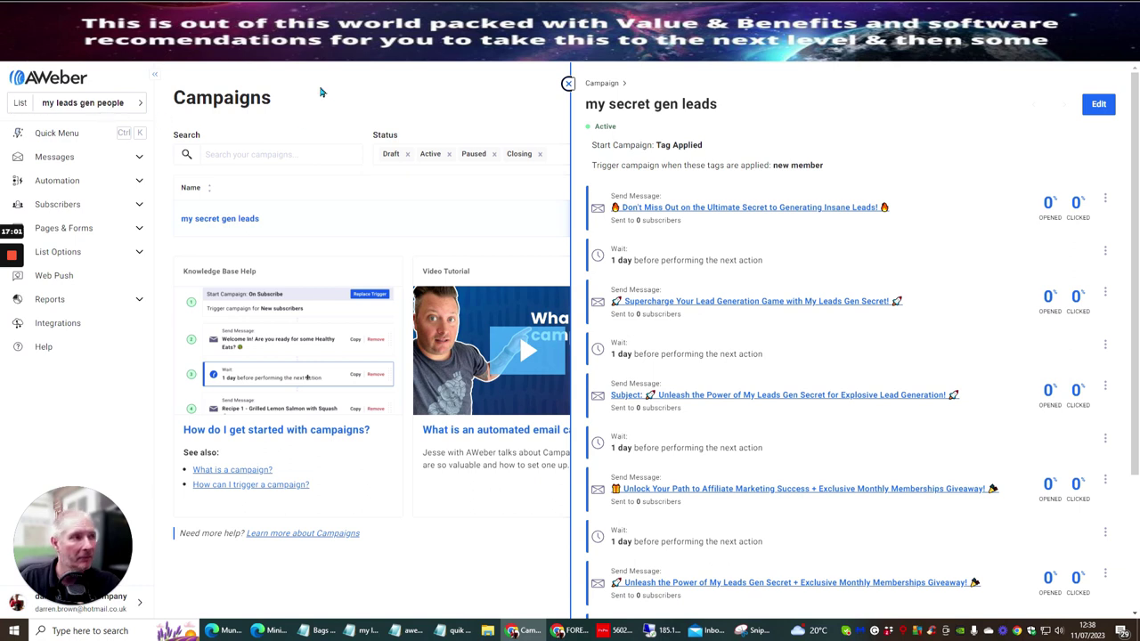
{"action": "left_click", "coordinate": [569, 83]}
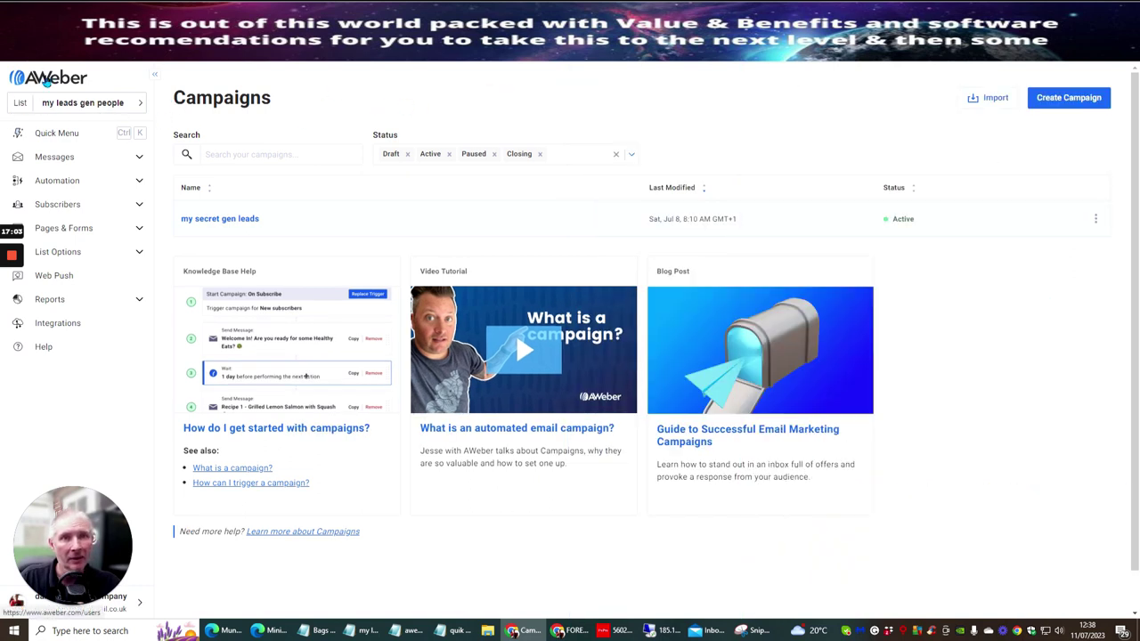
{"action": "left_click", "coordinate": [46, 81]}
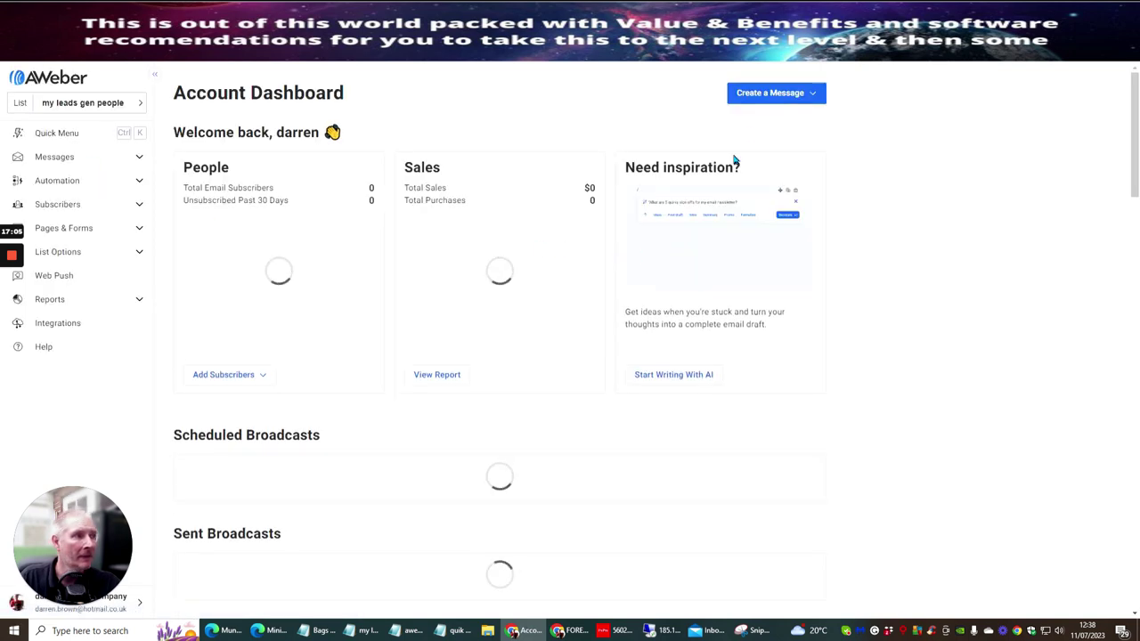
{"action": "left_click", "coordinate": [774, 94]}
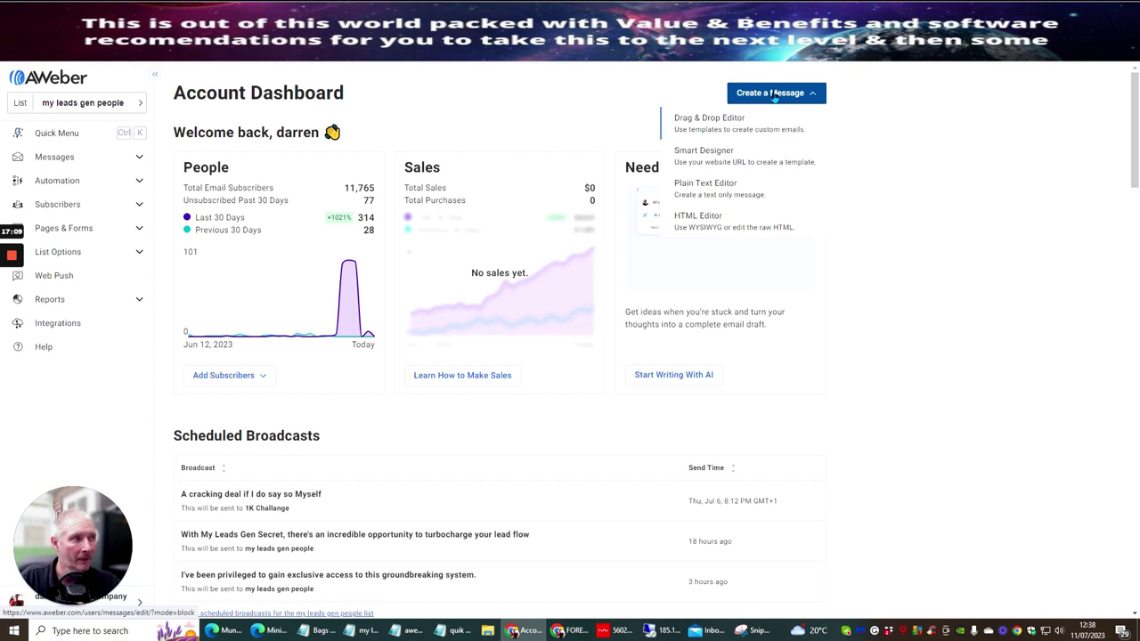
{"action": "left_click", "coordinate": [710, 122]}
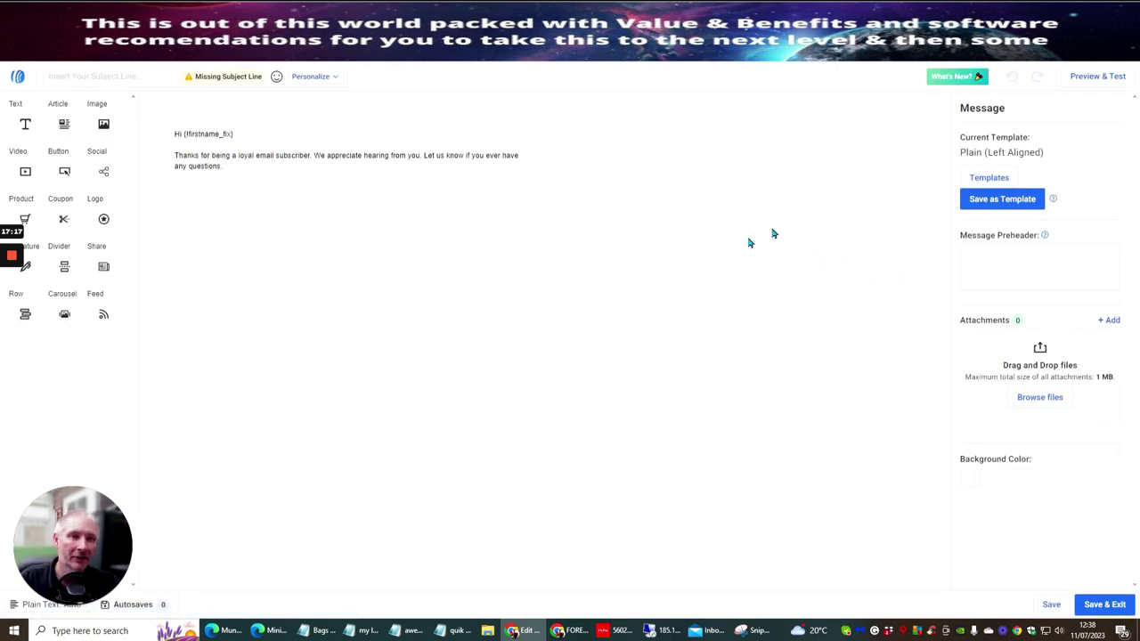
Paste the Unlock Your Path subject line into the new message and view it from the start
{"action": "left_click", "coordinate": [130, 76]}
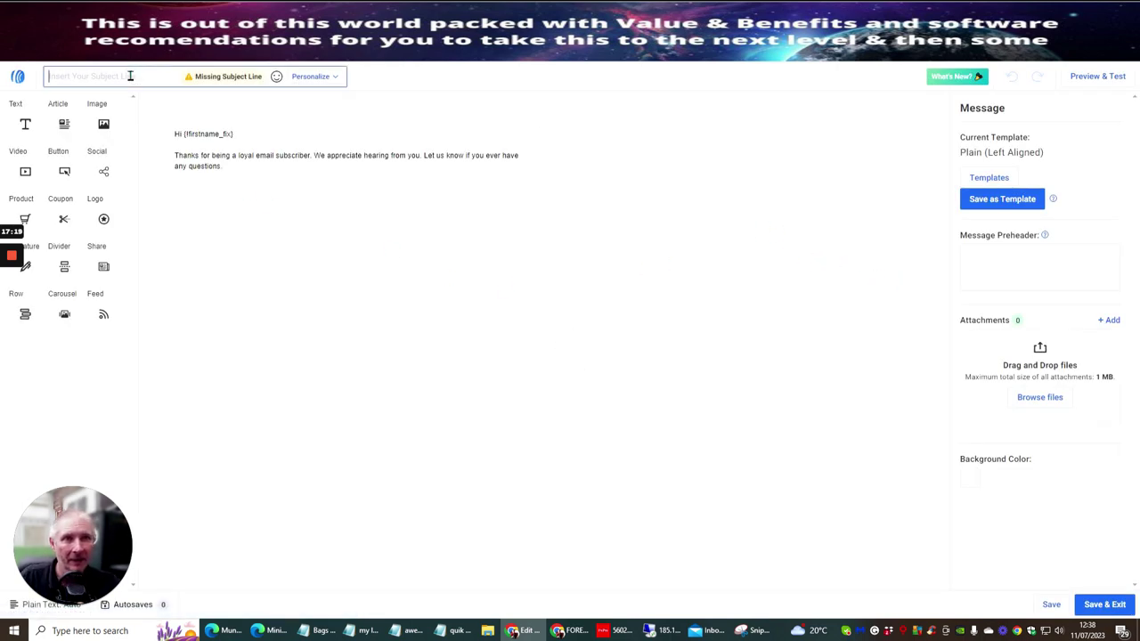
{"action": "right_click", "coordinate": [130, 76]}
{"action": "left_click", "coordinate": [149, 183]}
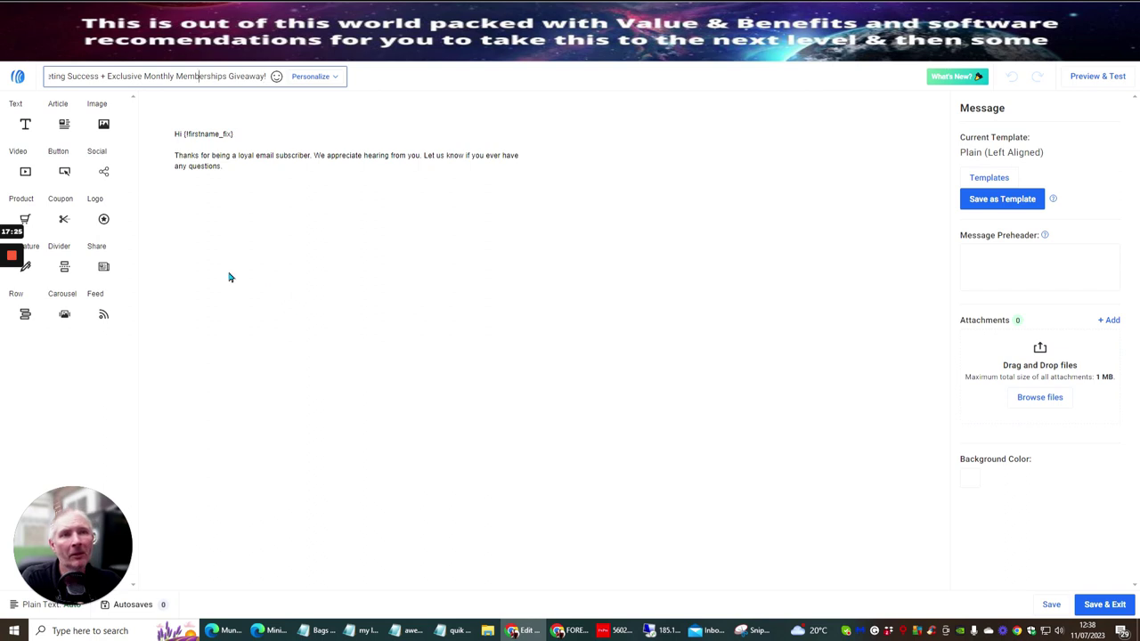
{"action": "key", "text": "Left"}
{"action": "key", "text": "Left"}
{"action": "key", "text": "Left"}
{"action": "key", "text": "Left"}
{"action": "key", "text": "Left"}
{"action": "key", "text": "Left"}
{"action": "key", "text": "Left"}
{"action": "key", "text": "Left"}
{"action": "key", "text": "Left"}
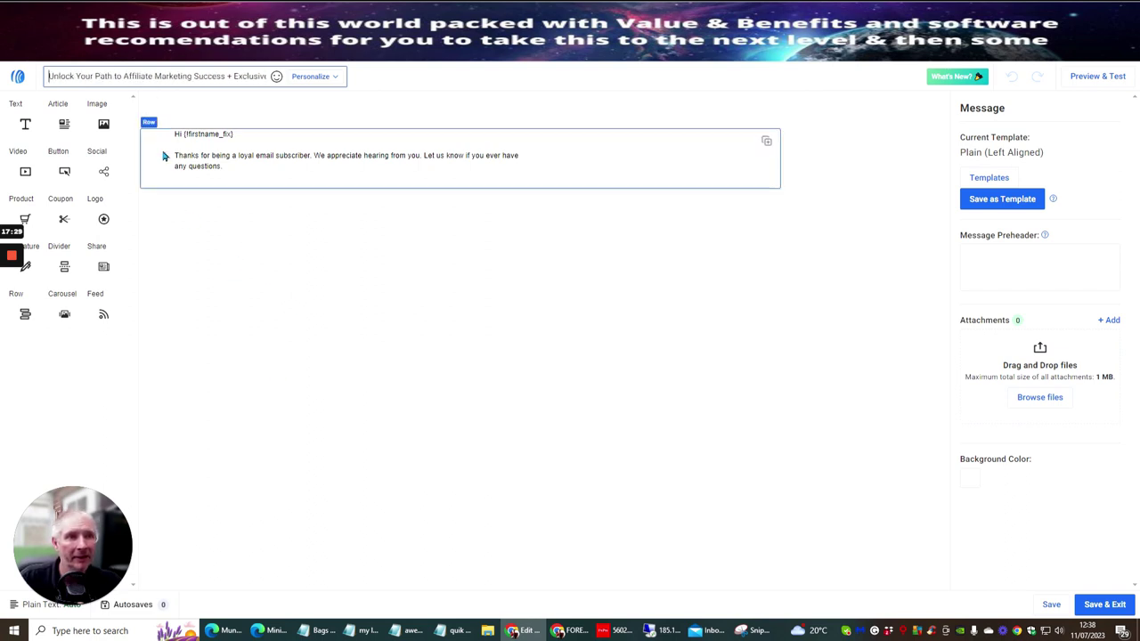
{"action": "mouse_move", "coordinate": [354, 631]}
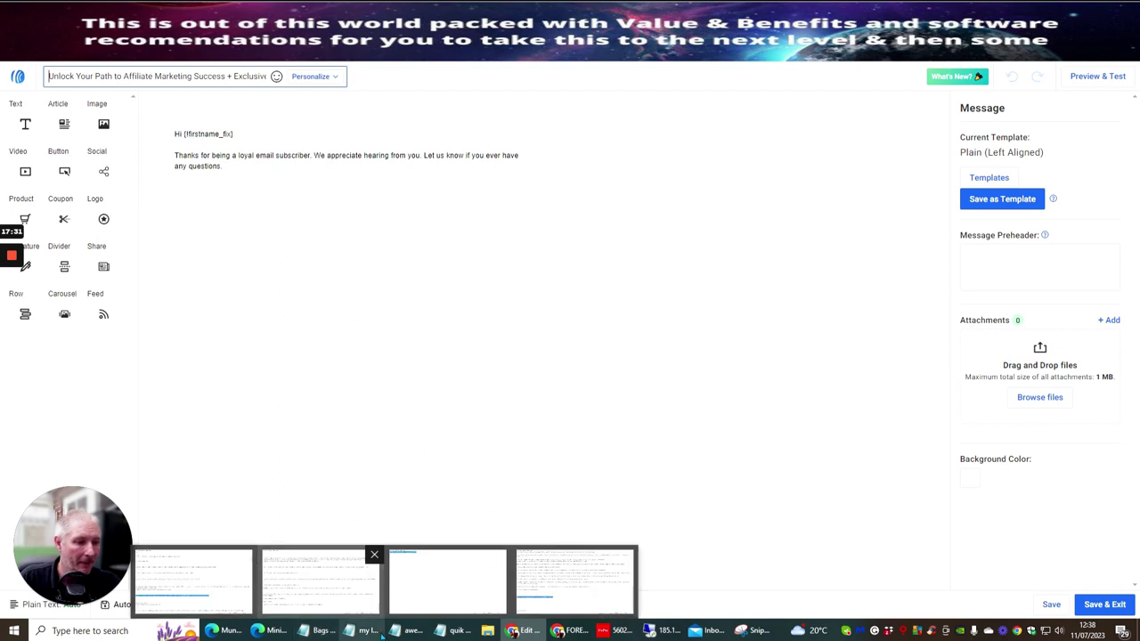
Copy the Notepad email text from 'Hey {!firstname_fix},' through the closing signature
{"action": "left_click", "coordinate": [319, 579]}
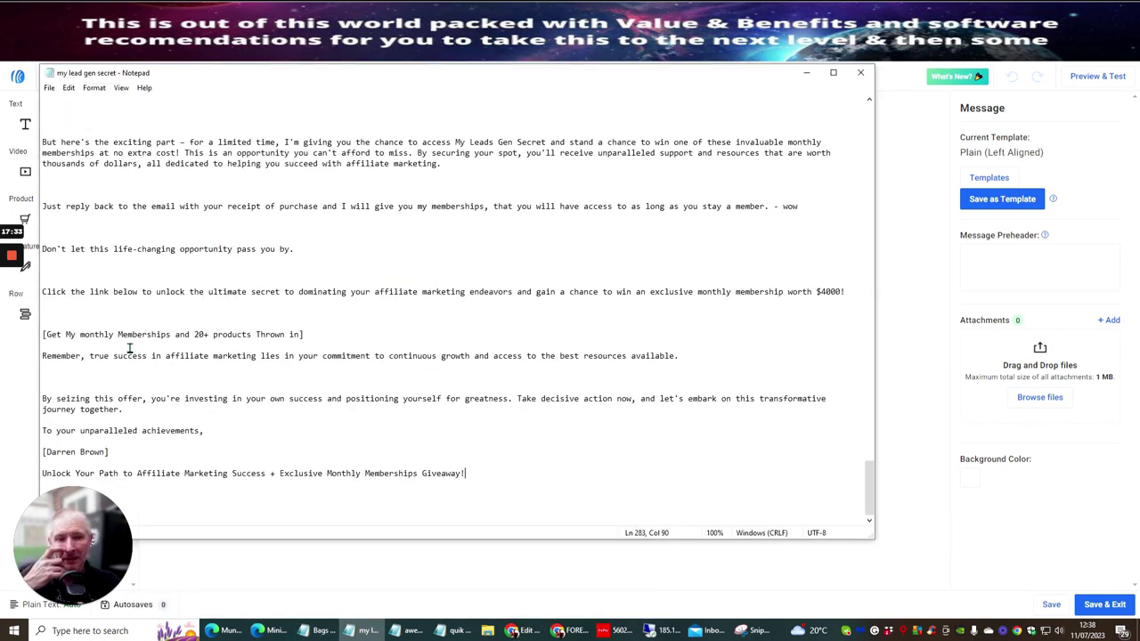
{"action": "scroll", "coordinate": [127, 325], "scroll_direction": "up", "scroll_amount": 5}
{"action": "scroll", "coordinate": [125, 311], "scroll_direction": "up", "scroll_amount": 1}
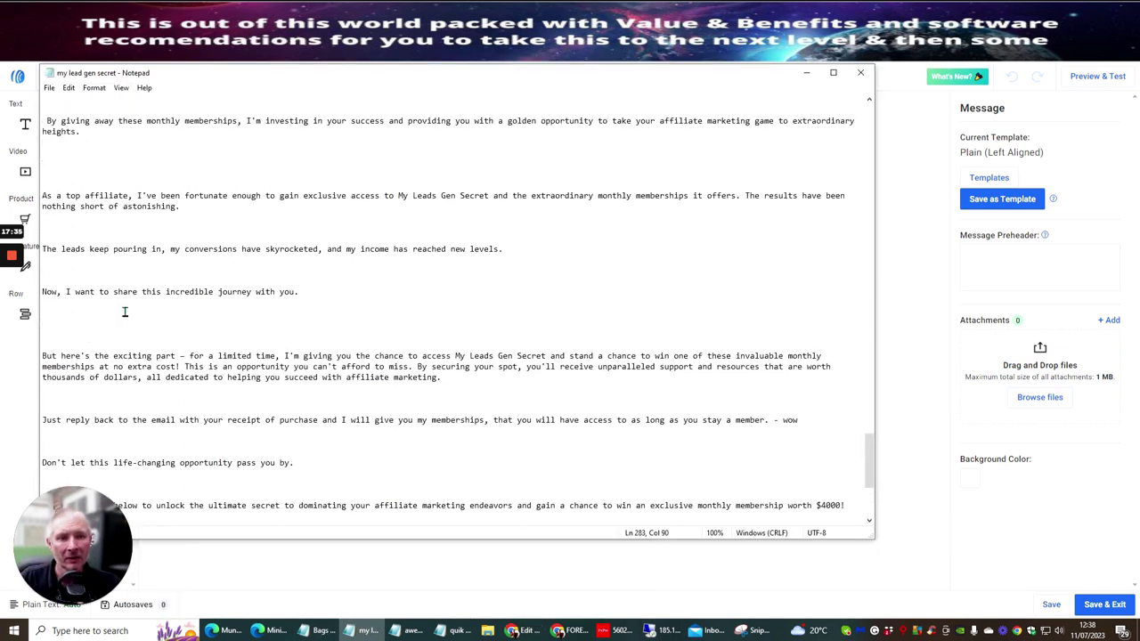
{"action": "scroll", "coordinate": [125, 312], "scroll_direction": "up", "scroll_amount": 2}
{"action": "scroll", "coordinate": [124, 312], "scroll_direction": "up", "scroll_amount": 2}
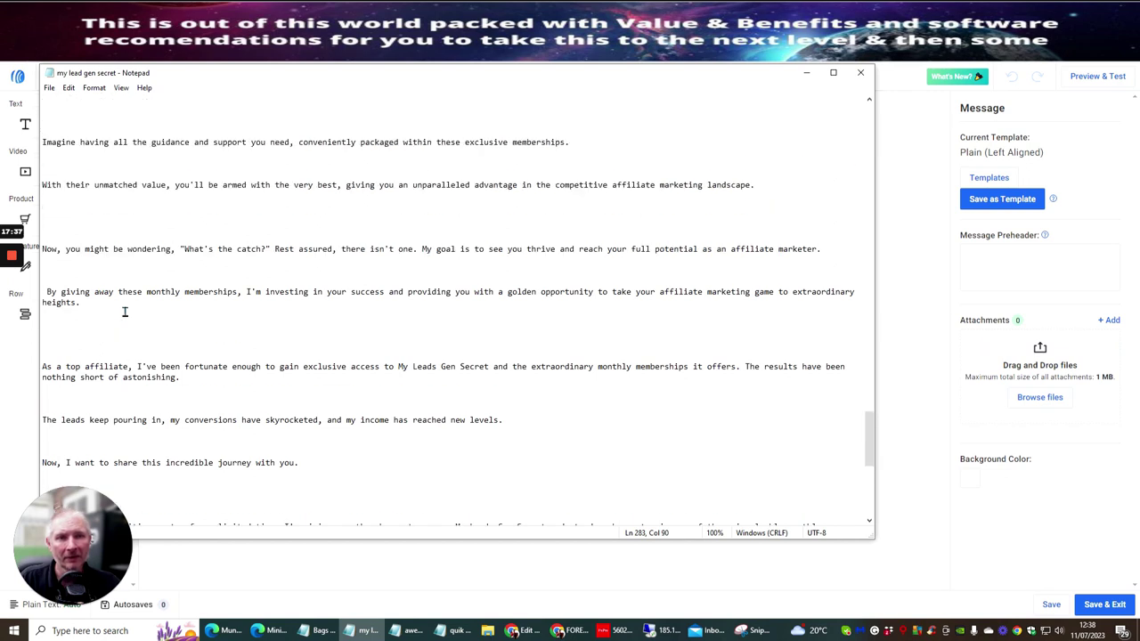
{"action": "scroll", "coordinate": [125, 312], "scroll_direction": "down", "scroll_amount": 1}
{"action": "scroll", "coordinate": [125, 311], "scroll_direction": "down", "scroll_amount": 1}
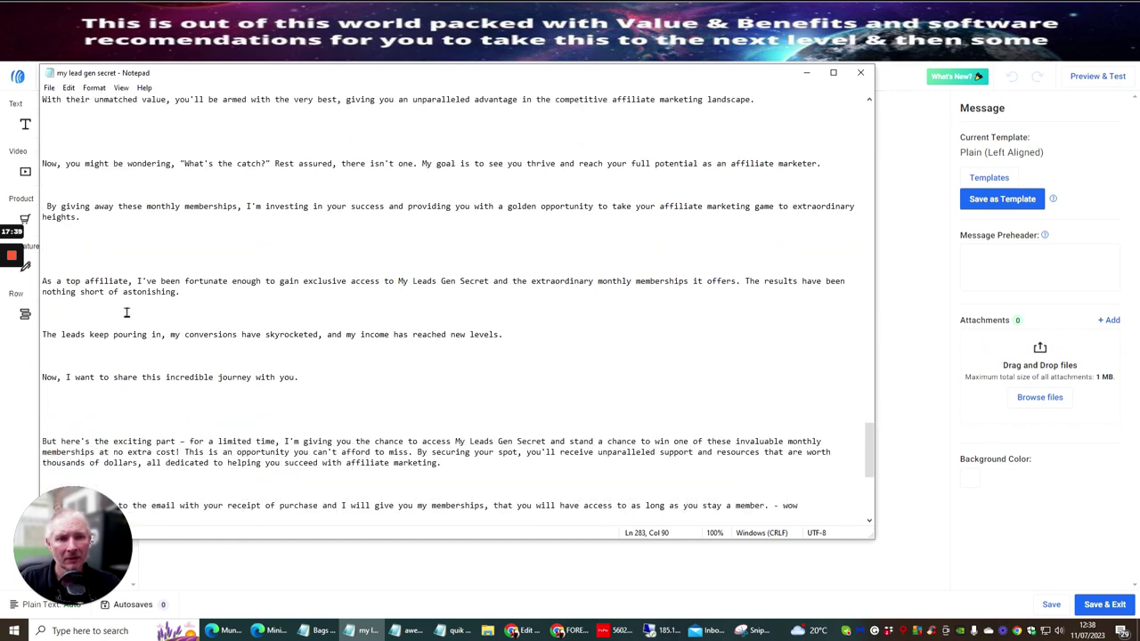
{"action": "scroll", "coordinate": [125, 311], "scroll_direction": "down", "scroll_amount": 1}
{"action": "scroll", "coordinate": [124, 312], "scroll_direction": "down", "scroll_amount": 2}
{"action": "scroll", "coordinate": [128, 313], "scroll_direction": "down", "scroll_amount": 4}
{"action": "scroll", "coordinate": [128, 312], "scroll_direction": "up", "scroll_amount": 1}
{"action": "scroll", "coordinate": [152, 347], "scroll_direction": "up", "scroll_amount": 7}
{"action": "scroll", "coordinate": [152, 348], "scroll_direction": "up", "scroll_amount": 4}
{"action": "scroll", "coordinate": [152, 348], "scroll_direction": "up", "scroll_amount": 2}
{"action": "scroll", "coordinate": [156, 349], "scroll_direction": "up", "scroll_amount": 2}
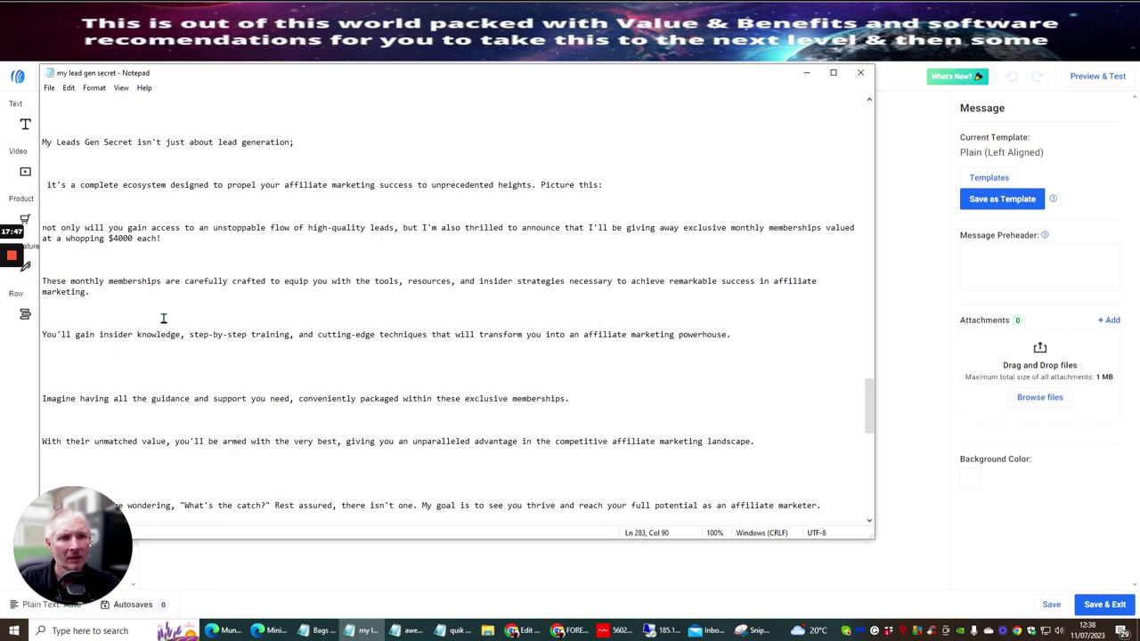
{"action": "scroll", "coordinate": [184, 266], "scroll_direction": "up", "scroll_amount": 2}
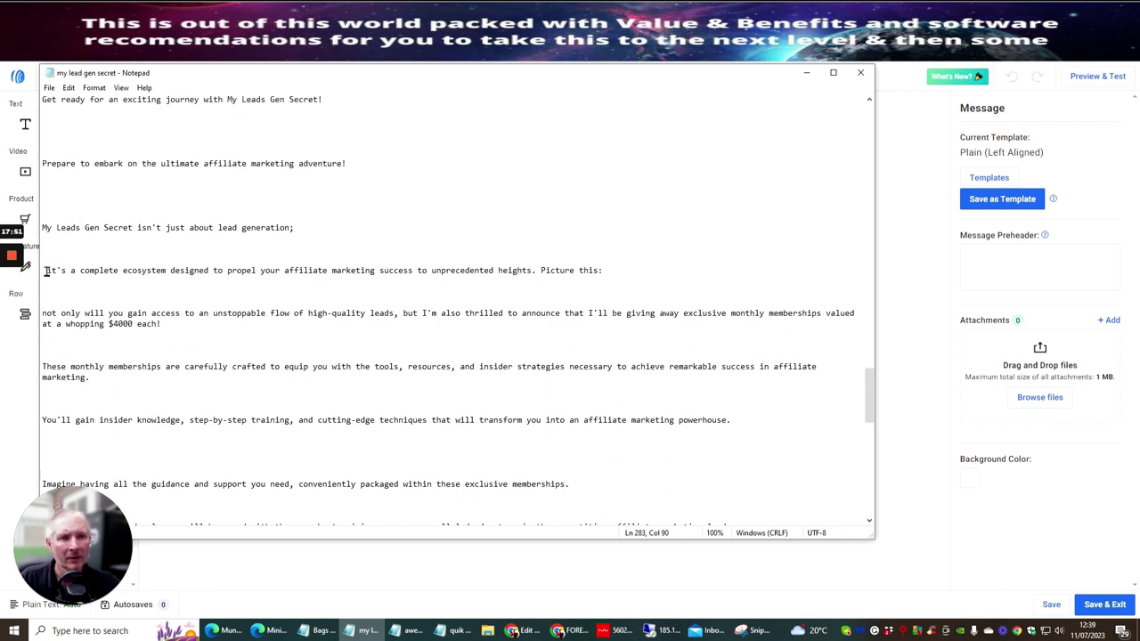
{"action": "scroll", "coordinate": [71, 258], "scroll_direction": "up", "scroll_amount": 2}
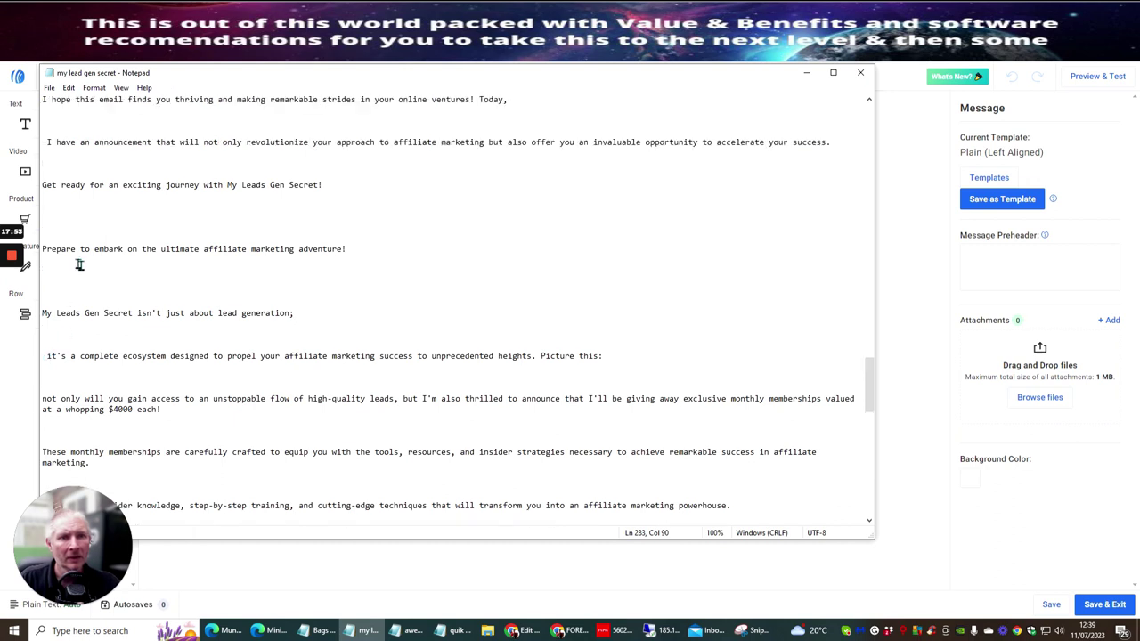
{"action": "scroll", "coordinate": [81, 267], "scroll_direction": "up", "scroll_amount": 2}
{"action": "scroll", "coordinate": [81, 269], "scroll_direction": "up", "scroll_amount": 2}
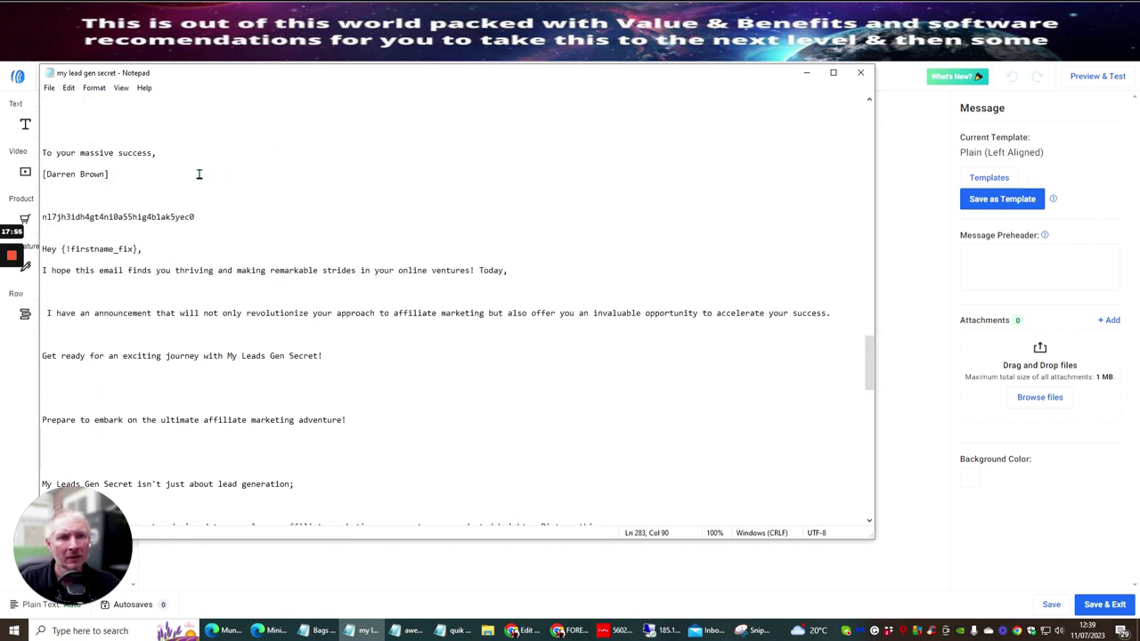
{"action": "left_click_drag", "start_coordinate": [41, 250], "coordinate": [369, 576]}
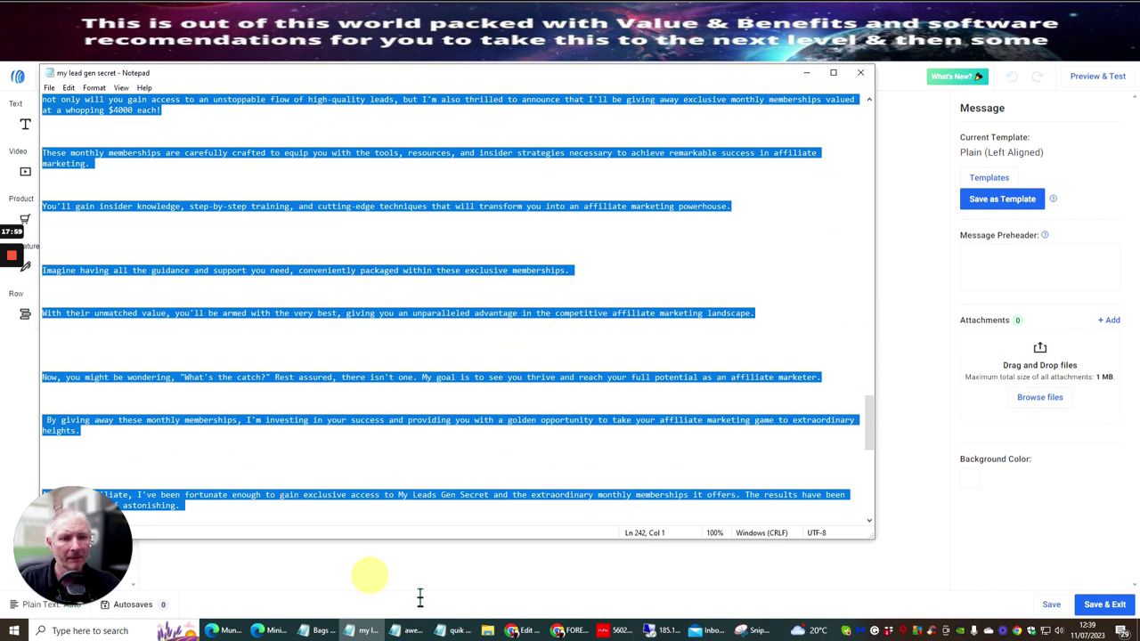
{"action": "mouse_move", "coordinate": [370, 577]}
{"action": "left_mouse_down"}
{"action": "mouse_move", "coordinate": [412, 602]}
{"action": "mouse_move", "coordinate": [515, 453]}
{"action": "left_mouse_up"}
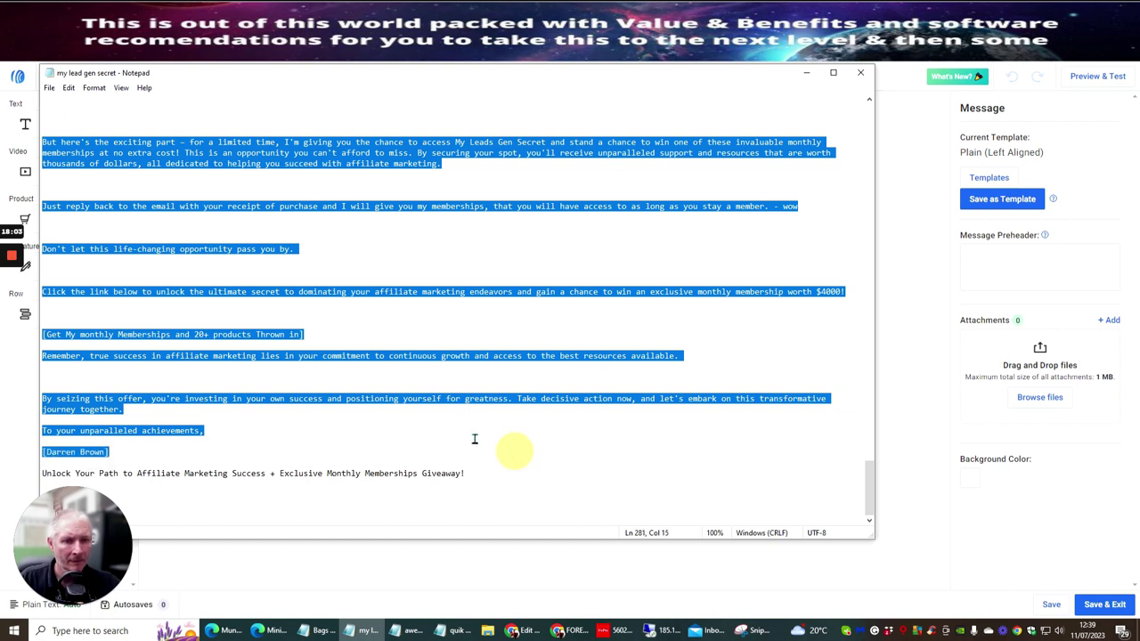
{"action": "right_click", "coordinate": [462, 400]}
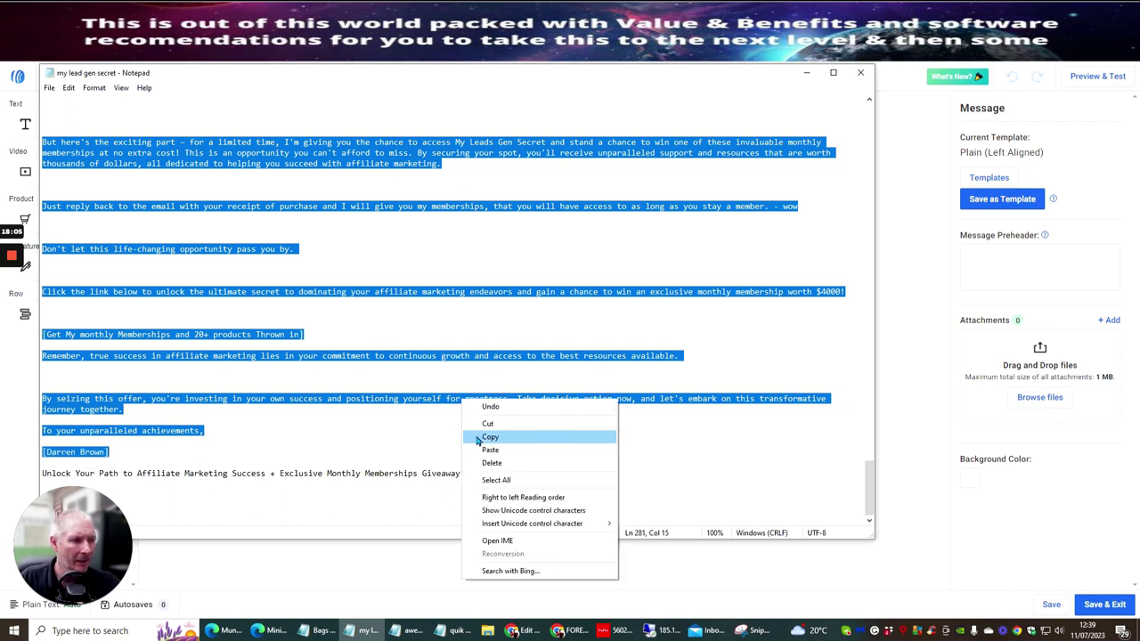
{"action": "left_click", "coordinate": [476, 436]}
{"action": "left_click", "coordinate": [464, 592]}
{"action": "mouse_move", "coordinate": [348, 156]}
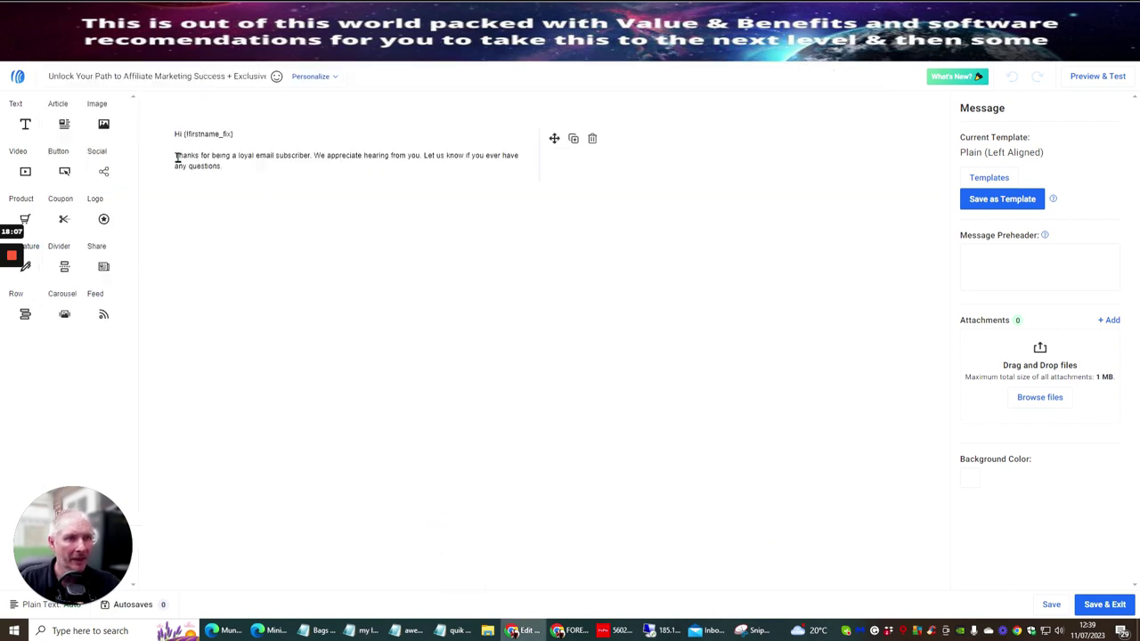
Paste the copied email body on the empty line below the default greeting
{"action": "left_click_drag", "start_coordinate": [176, 155], "coordinate": [237, 173]}
{"action": "left_click", "coordinate": [238, 175]}
{"action": "key", "text": "ctrl+v"}
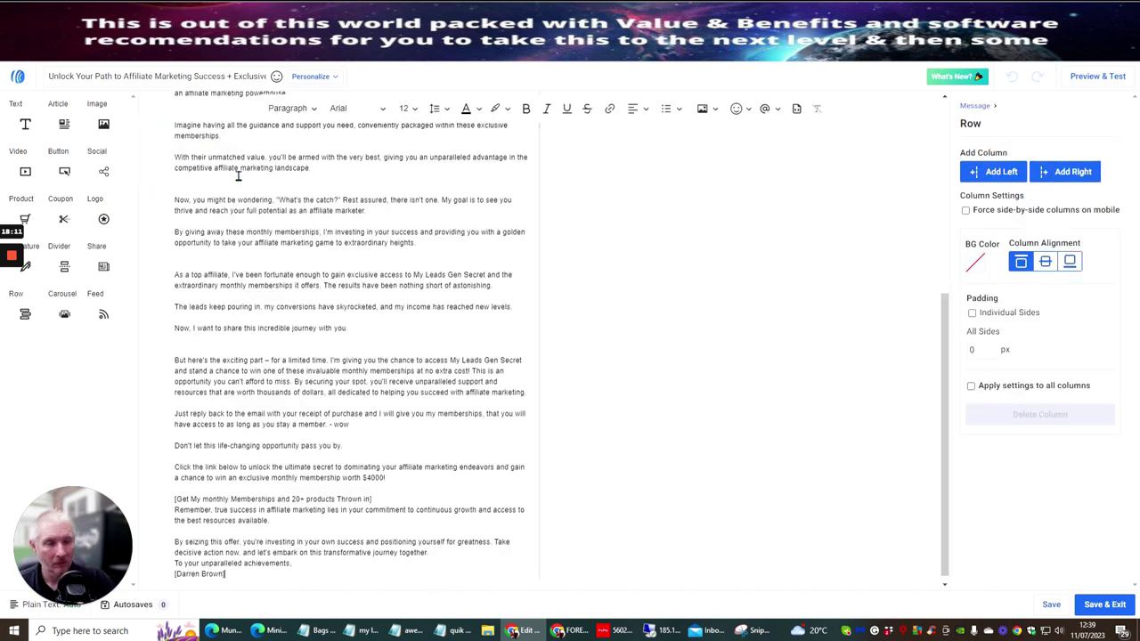
{"action": "scroll", "coordinate": [287, 305], "scroll_direction": "up", "scroll_amount": 4}
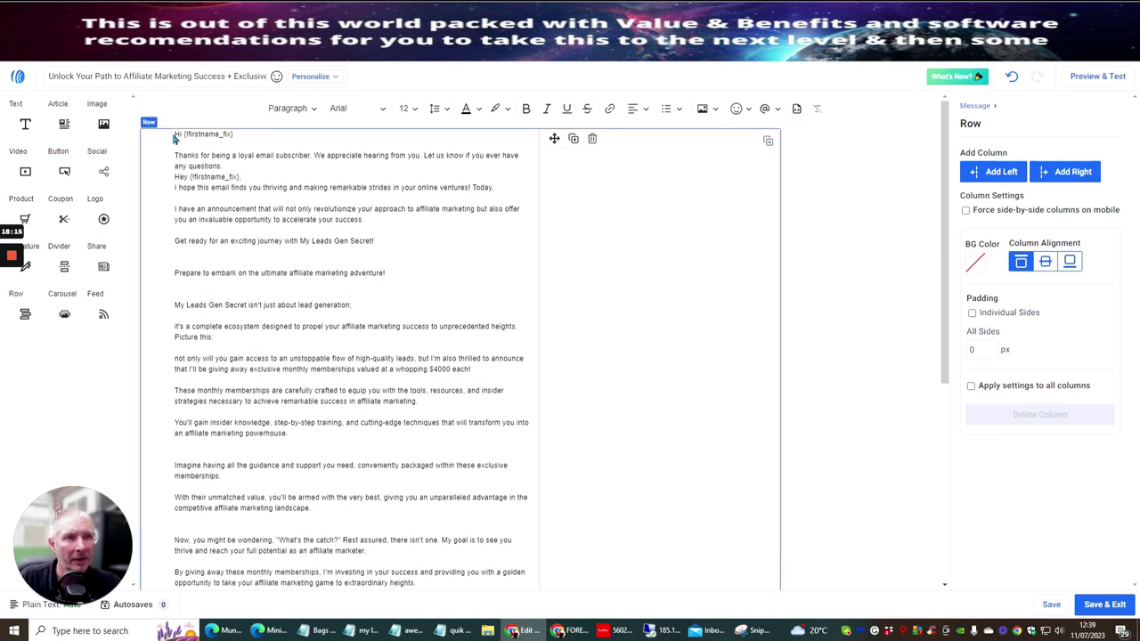
{"action": "scroll", "coordinate": [246, 225], "scroll_direction": "down", "scroll_amount": 2}
{"action": "scroll", "coordinate": [248, 228], "scroll_direction": "down", "scroll_amount": 2}
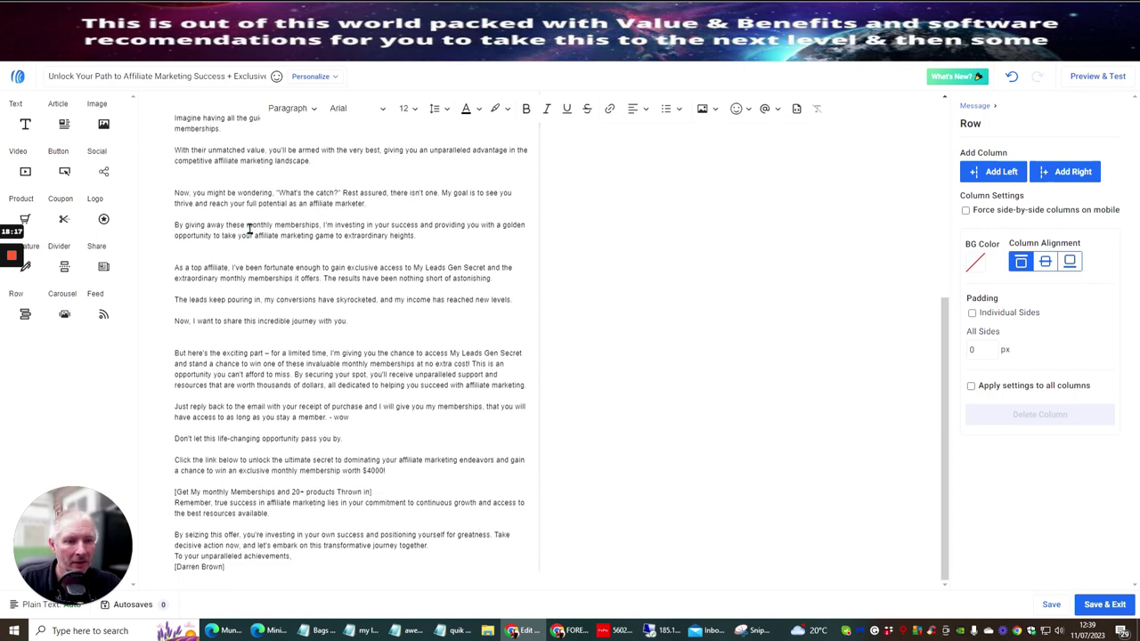
{"action": "scroll", "coordinate": [303, 410], "scroll_direction": "up", "scroll_amount": 2}
{"action": "scroll", "coordinate": [306, 410], "scroll_direction": "up", "scroll_amount": 2}
{"action": "scroll", "coordinate": [452, 261], "scroll_direction": "down", "scroll_amount": 1}
{"action": "scroll", "coordinate": [450, 267], "scroll_direction": "down", "scroll_amount": 2}
{"action": "scroll", "coordinate": [441, 283], "scroll_direction": "up", "scroll_amount": 3}
{"action": "scroll", "coordinate": [441, 284], "scroll_direction": "down", "scroll_amount": 3}
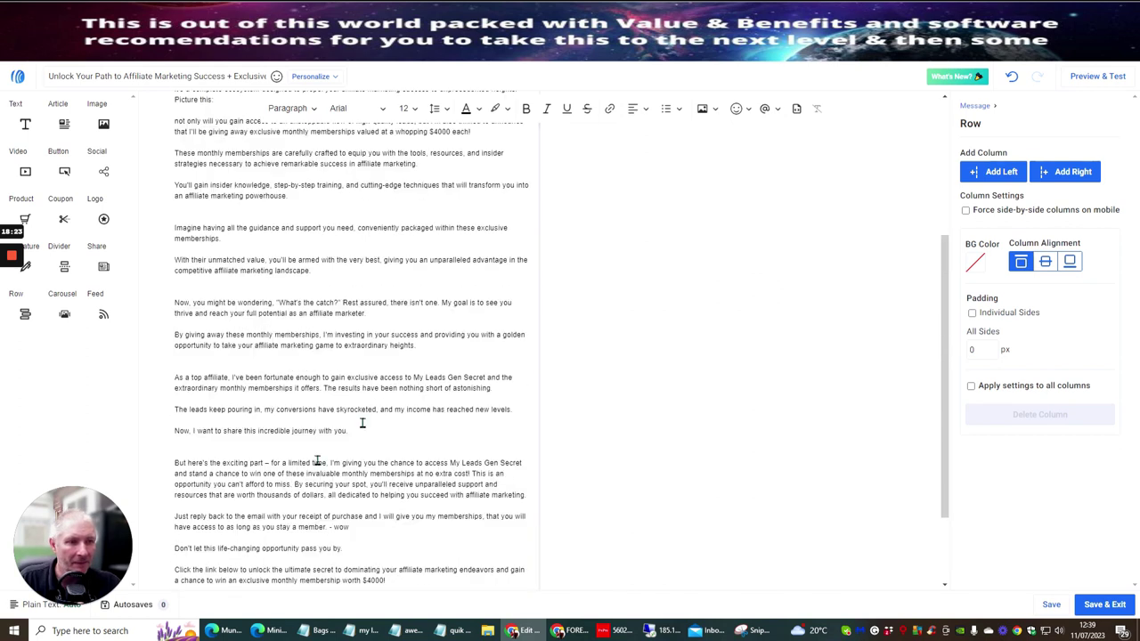
{"action": "scroll", "coordinate": [356, 316], "scroll_direction": "up", "scroll_amount": 3}
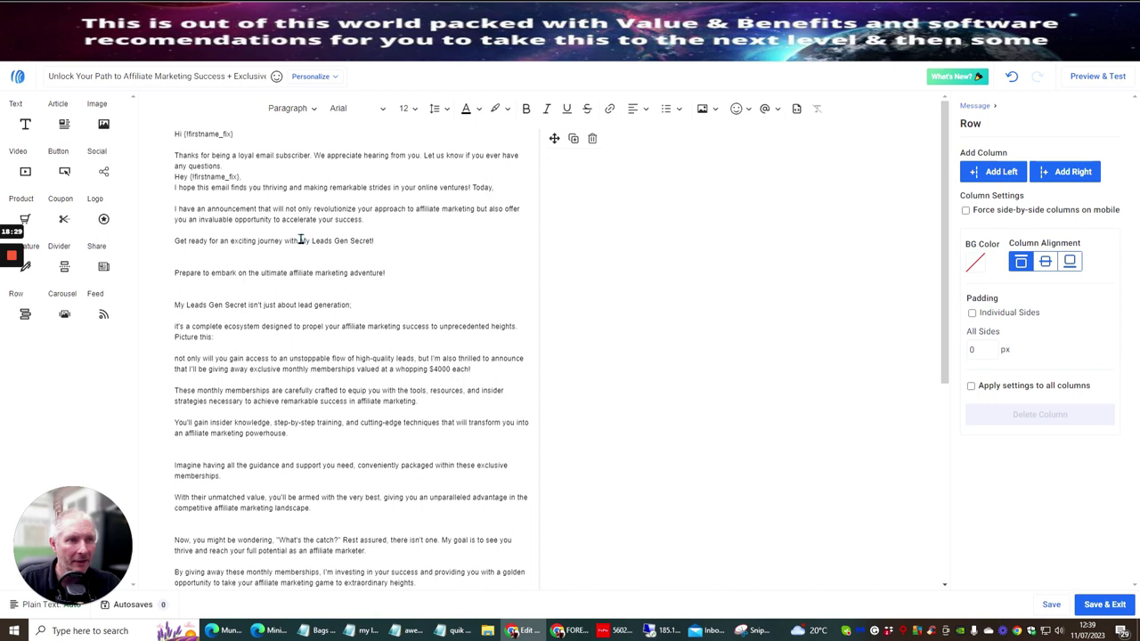
Start a link on 'My Leads Gen Secret!' and copy the Sizzle Page affiliate URL from My Lead Gen Secret
{"action": "left_click_drag", "start_coordinate": [300, 240], "coordinate": [375, 238]}
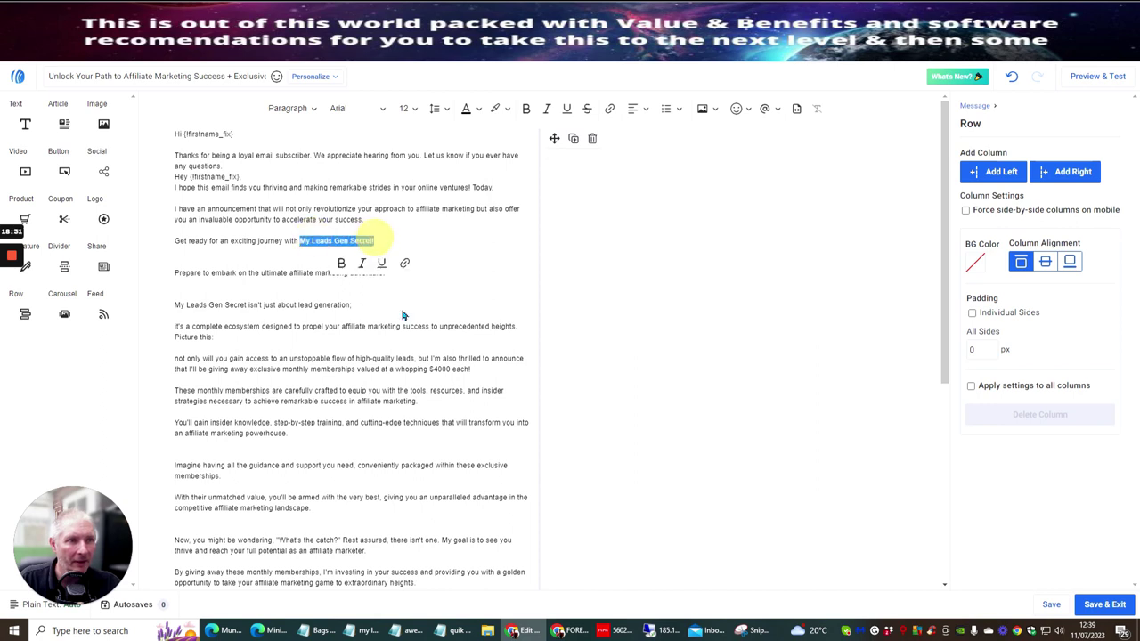
{"action": "left_click", "coordinate": [404, 262]}
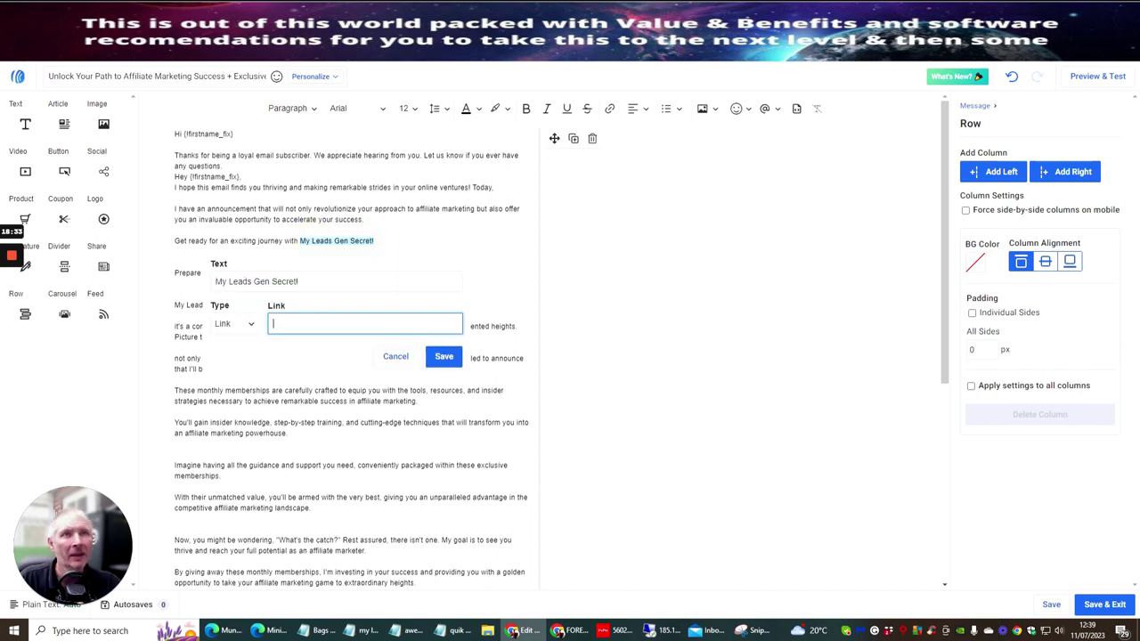
{"action": "key", "text": "ctrl+Tab"}
{"action": "scroll", "coordinate": [385, 264], "scroll_direction": "up", "scroll_amount": 5}
{"action": "scroll", "coordinate": [386, 265], "scroll_direction": "up", "scroll_amount": 5}
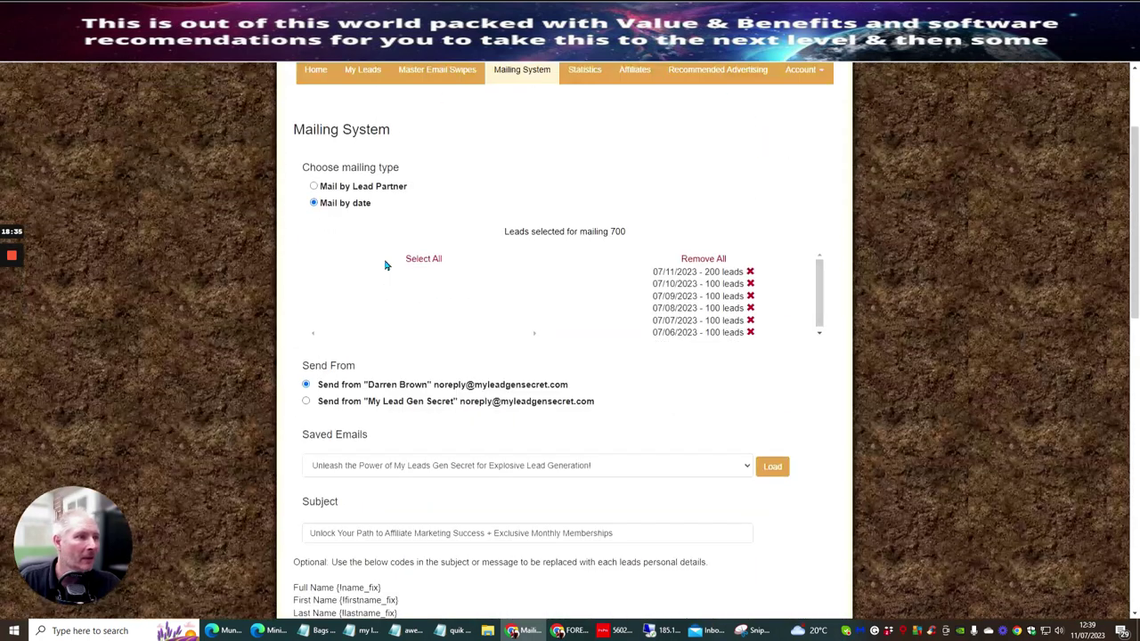
{"action": "scroll", "coordinate": [386, 265], "scroll_direction": "up", "scroll_amount": 2}
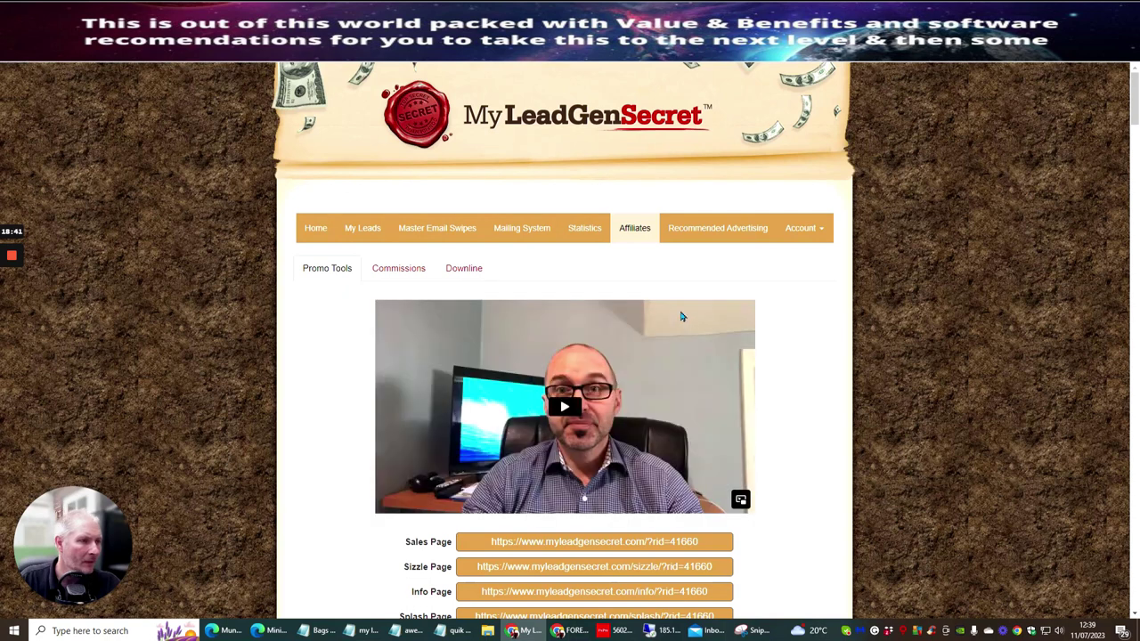
{"action": "scroll", "coordinate": [681, 316], "scroll_direction": "down", "scroll_amount": 3}
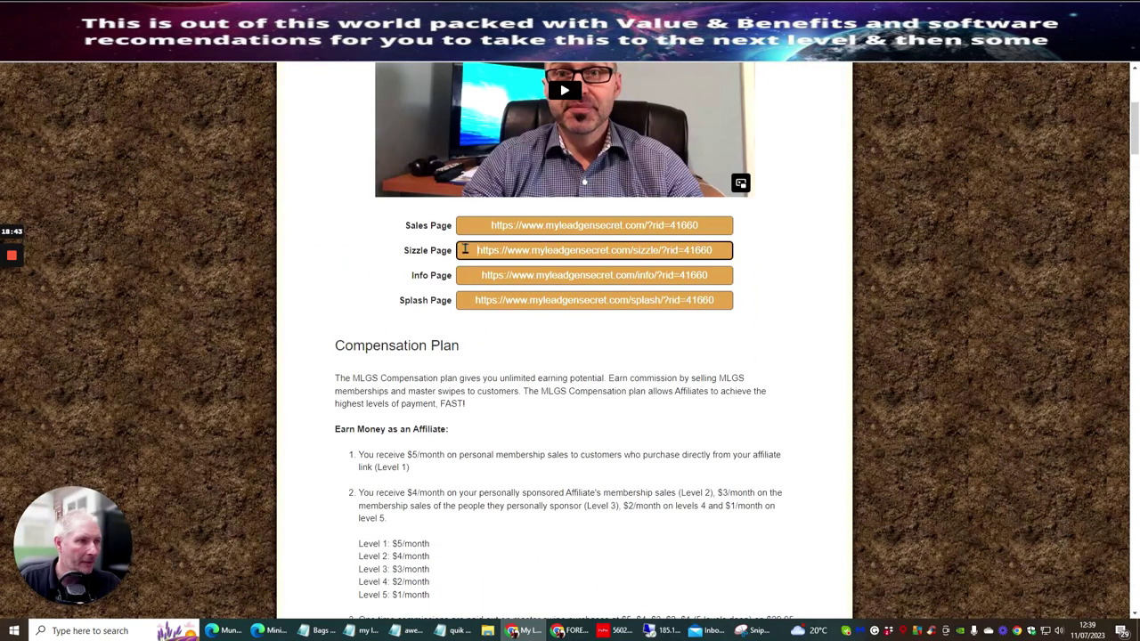
{"action": "left_click_drag", "start_coordinate": [463, 250], "coordinate": [723, 250]}
{"action": "right_click", "coordinate": [679, 249]}
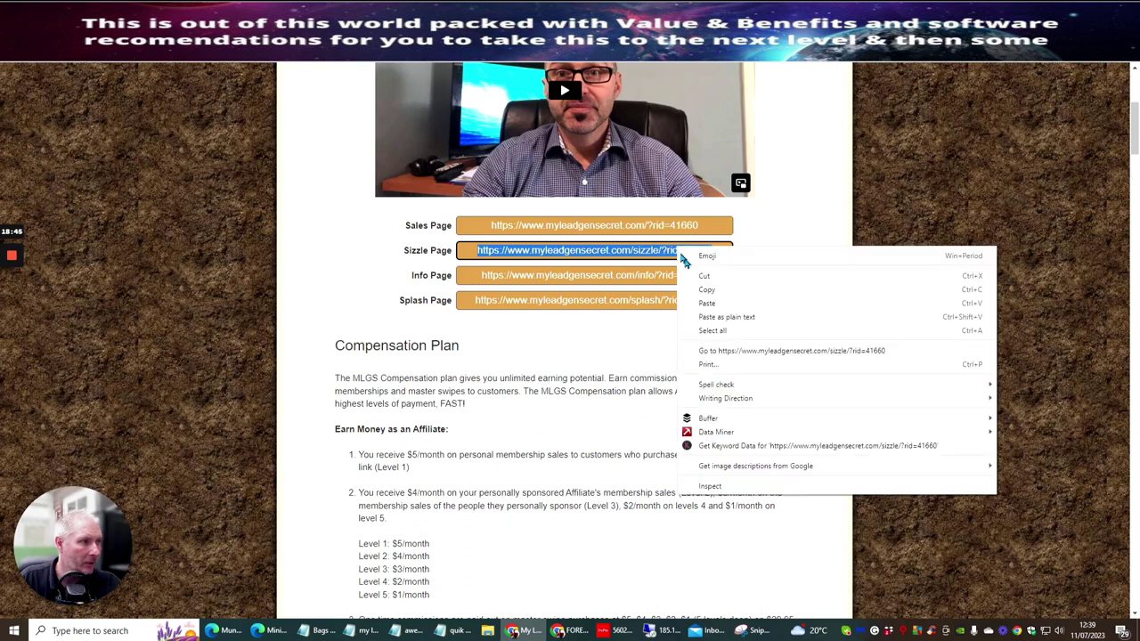
{"action": "left_click", "coordinate": [696, 291]}
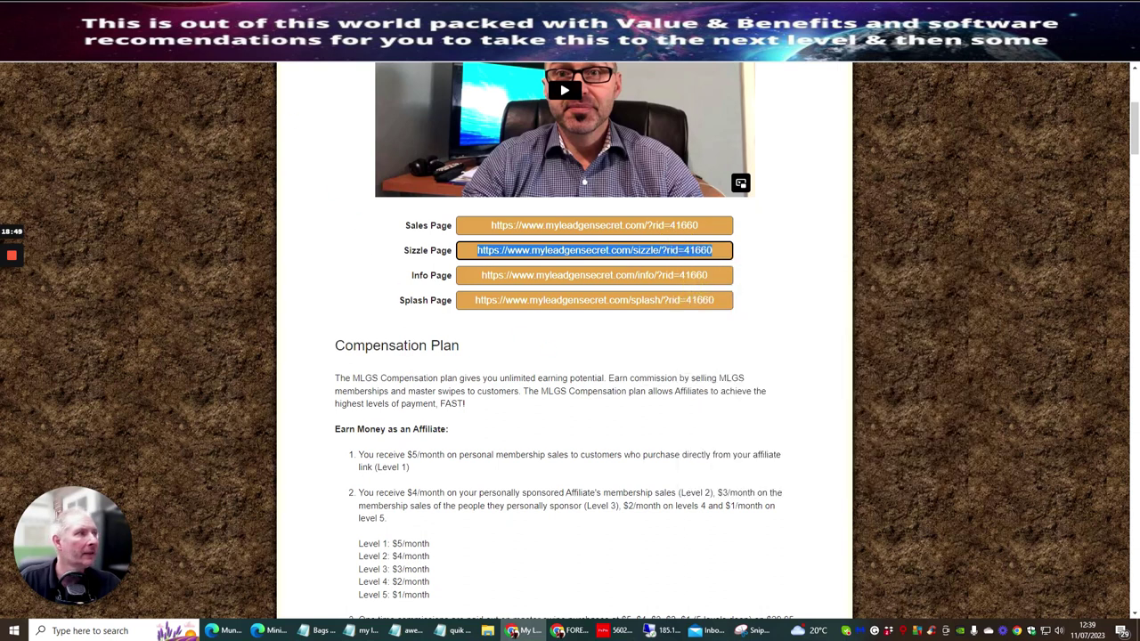
{"action": "key", "text": "ctrl+Tab"}
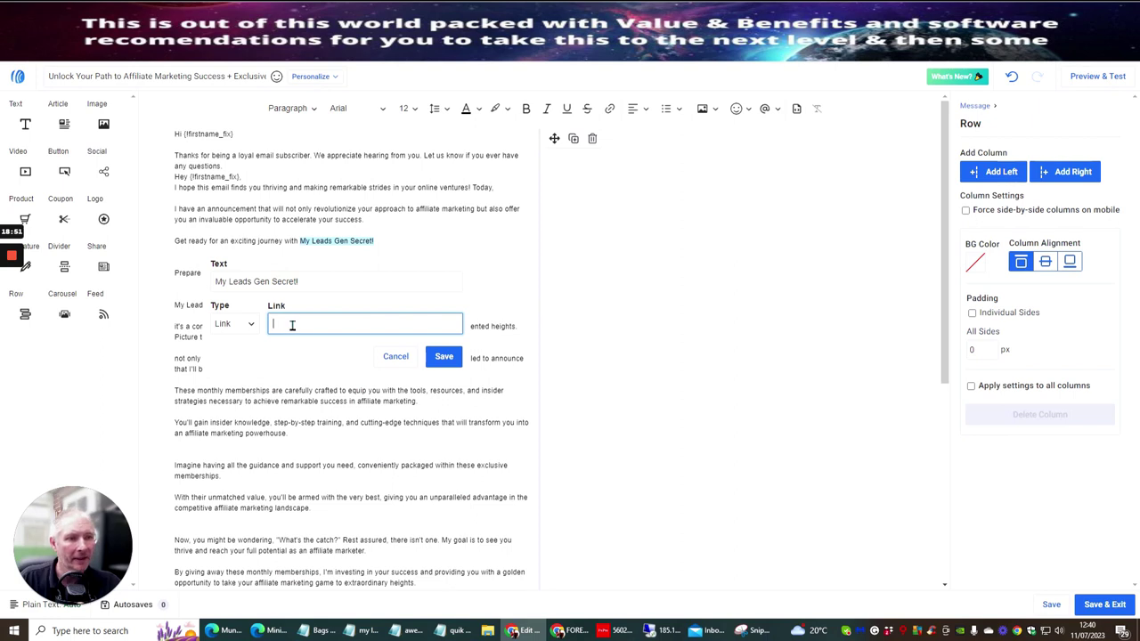
Paste the Sizzle Page URL as the link address for 'My Leads Gen Secret!' and save it
{"action": "right_click", "coordinate": [293, 325]}
{"action": "left_click", "coordinate": [313, 430]}
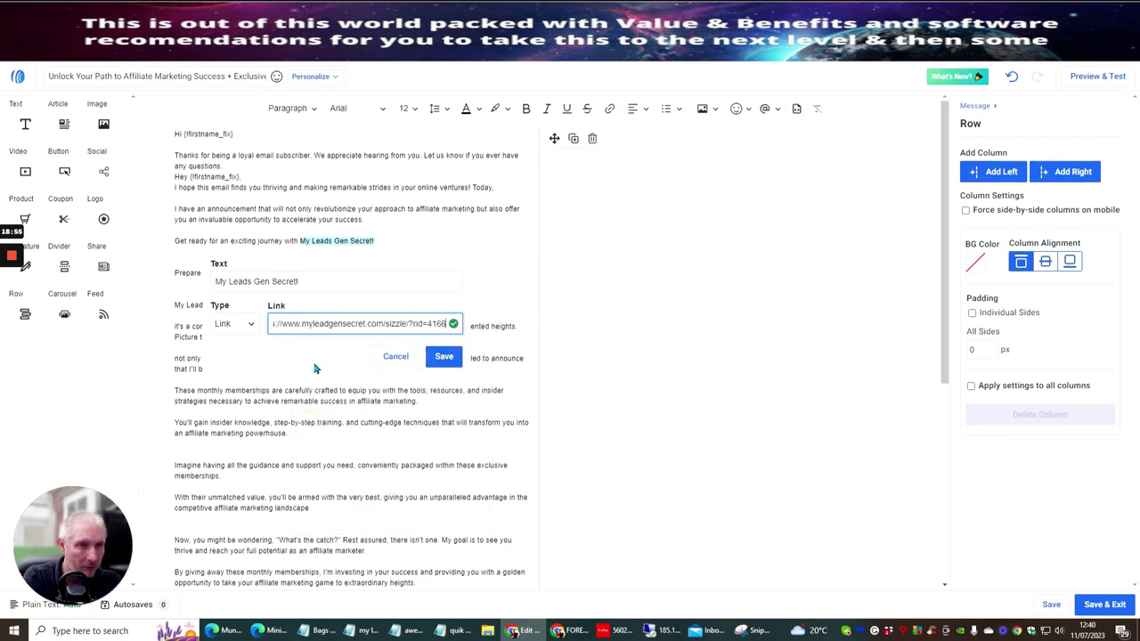
{"action": "key", "text": "Home"}
{"action": "left_click", "coordinate": [444, 356]}
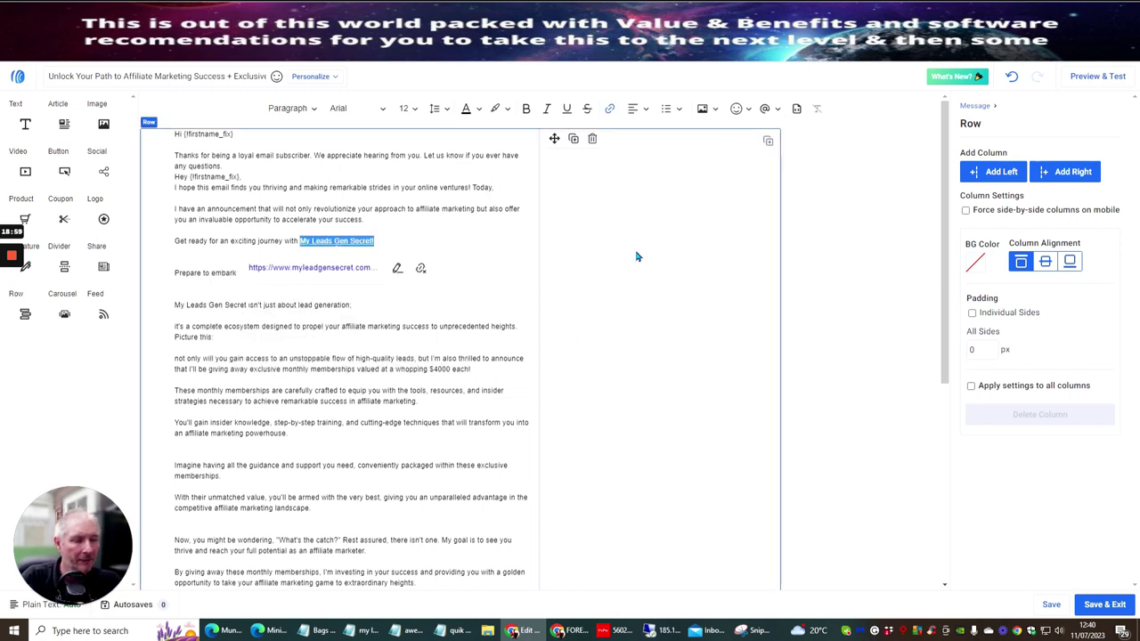
{"action": "left_click", "coordinate": [338, 259]}
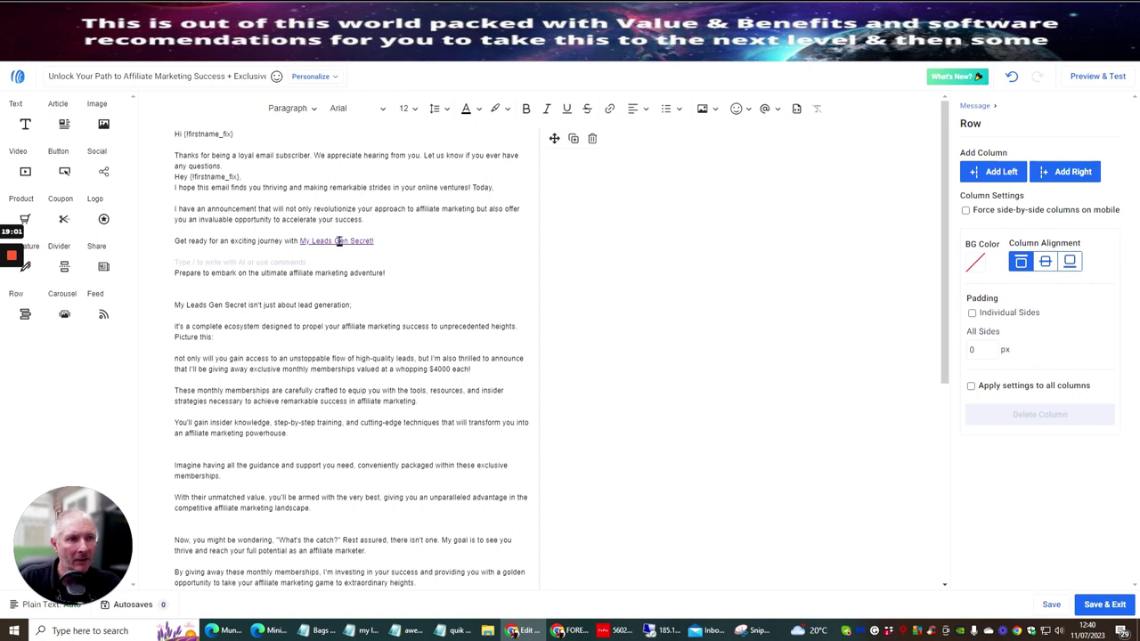
Resize all the email body text to 16 and make 'What's the catch?' italic
{"action": "mouse_move", "coordinate": [174, 134]}
{"action": "left_mouse_down"}
{"action": "mouse_move", "coordinate": [390, 499]}
{"action": "mouse_move", "coordinate": [388, 590]}
{"action": "left_mouse_up"}
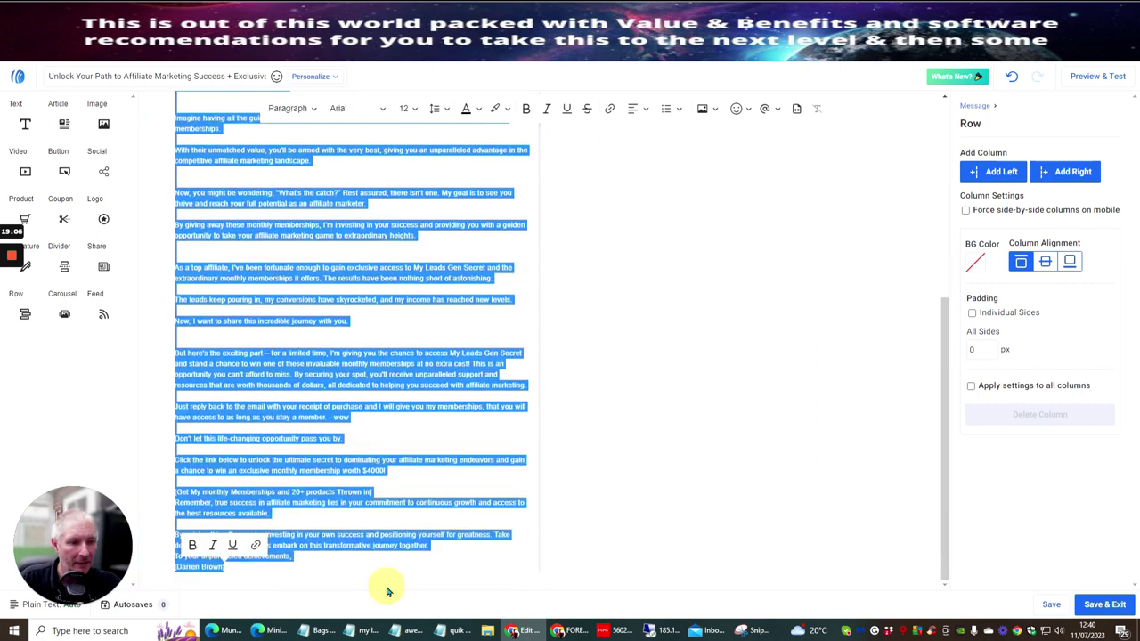
{"action": "left_click", "coordinate": [408, 108]}
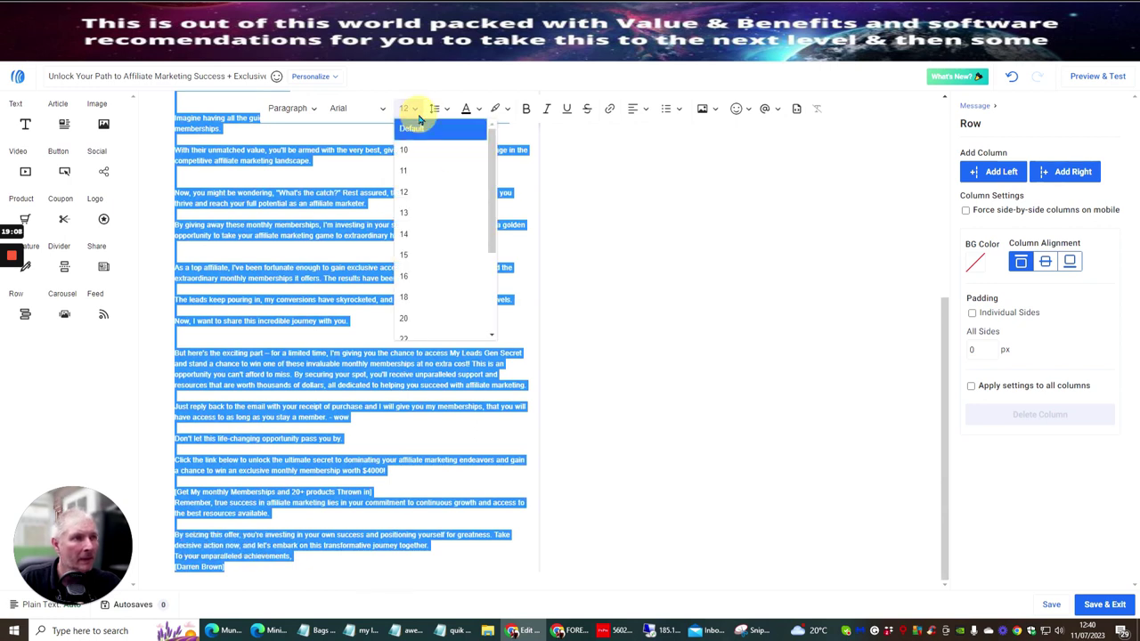
{"action": "left_click", "coordinate": [412, 275]}
{"action": "left_click", "coordinate": [549, 283]}
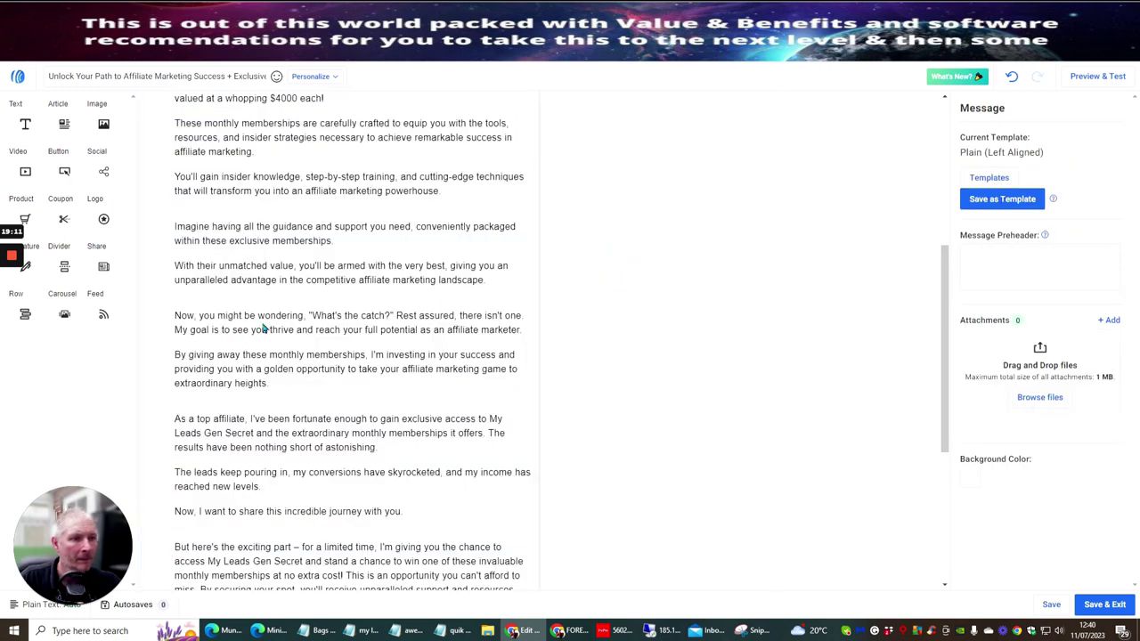
{"action": "left_click_drag", "start_coordinate": [305, 313], "coordinate": [392, 316]}
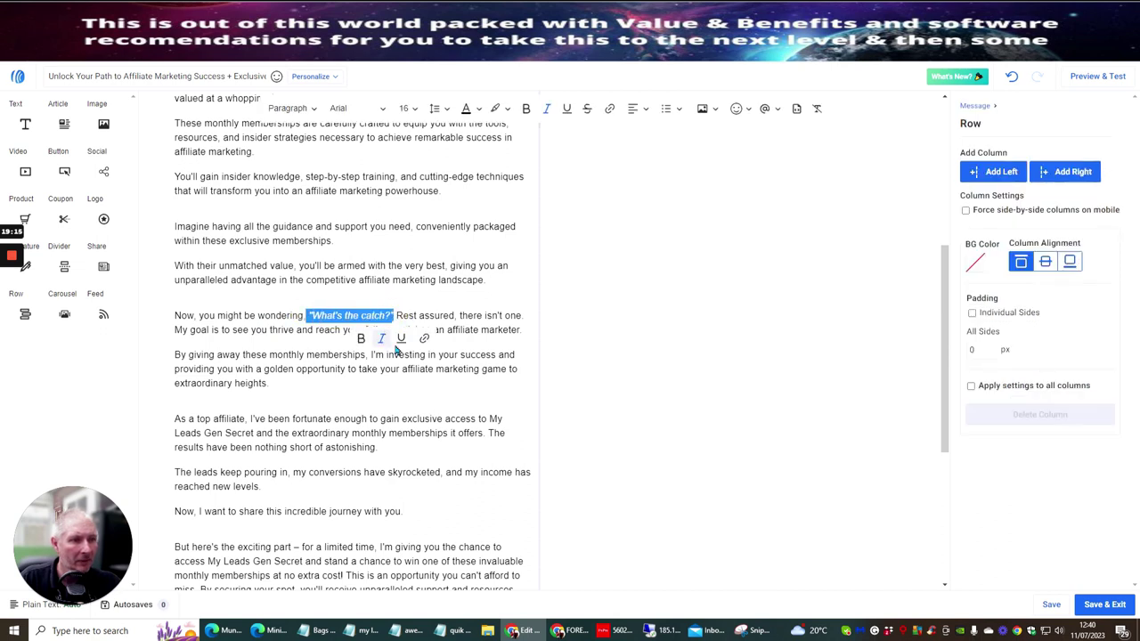
{"action": "left_click", "coordinate": [432, 217]}
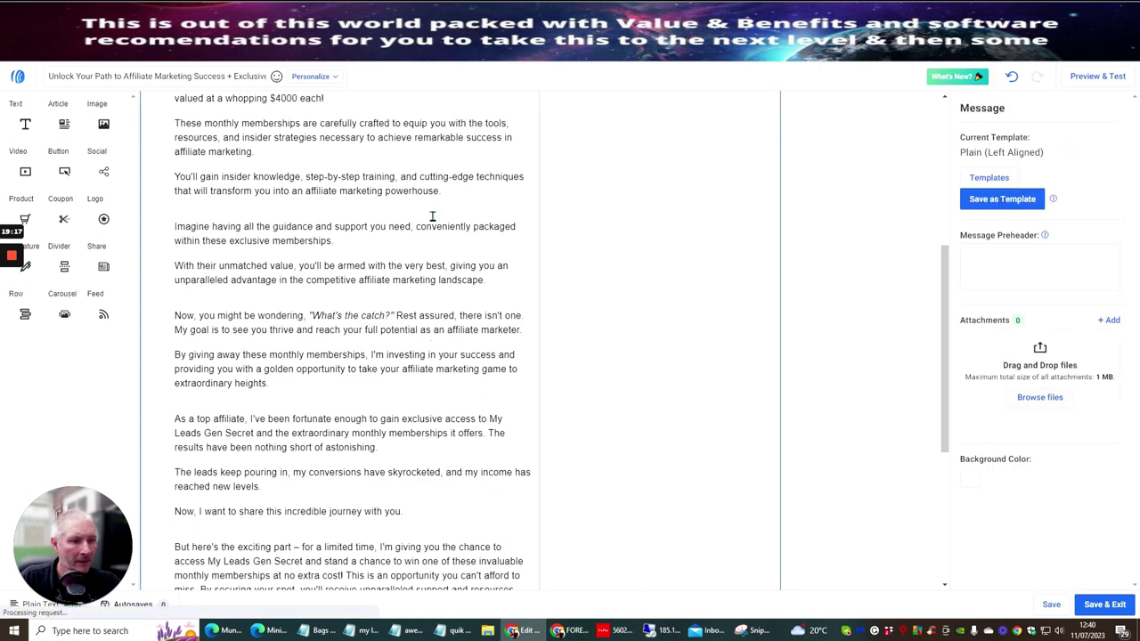
{"action": "scroll", "coordinate": [387, 237], "scroll_direction": "up", "scroll_amount": 4}
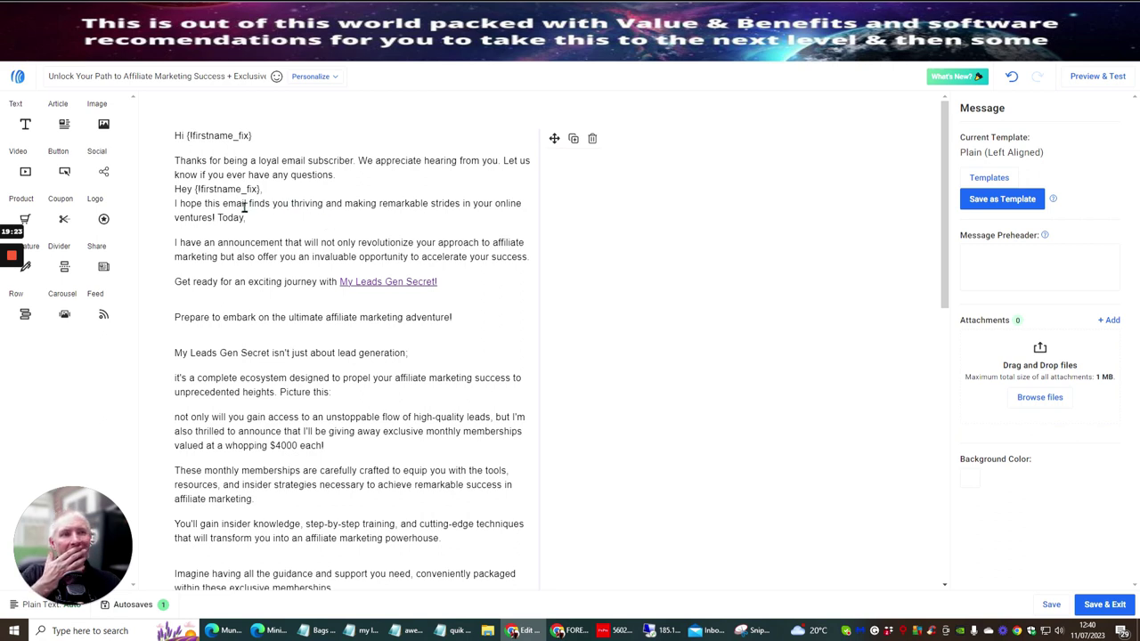
{"action": "mouse_move", "coordinate": [177, 159]}
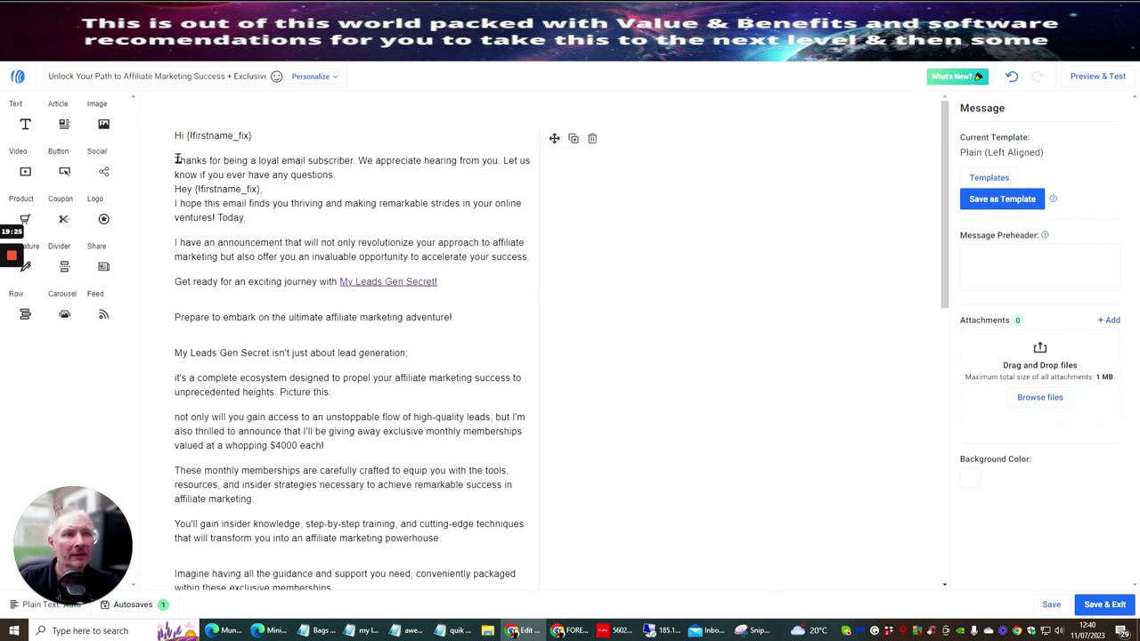
Delete the lines from 'Thanks for being a loyal' through 'Today,' and the blank lines under Hi
{"action": "left_click_drag", "start_coordinate": [176, 159], "coordinate": [277, 219]}
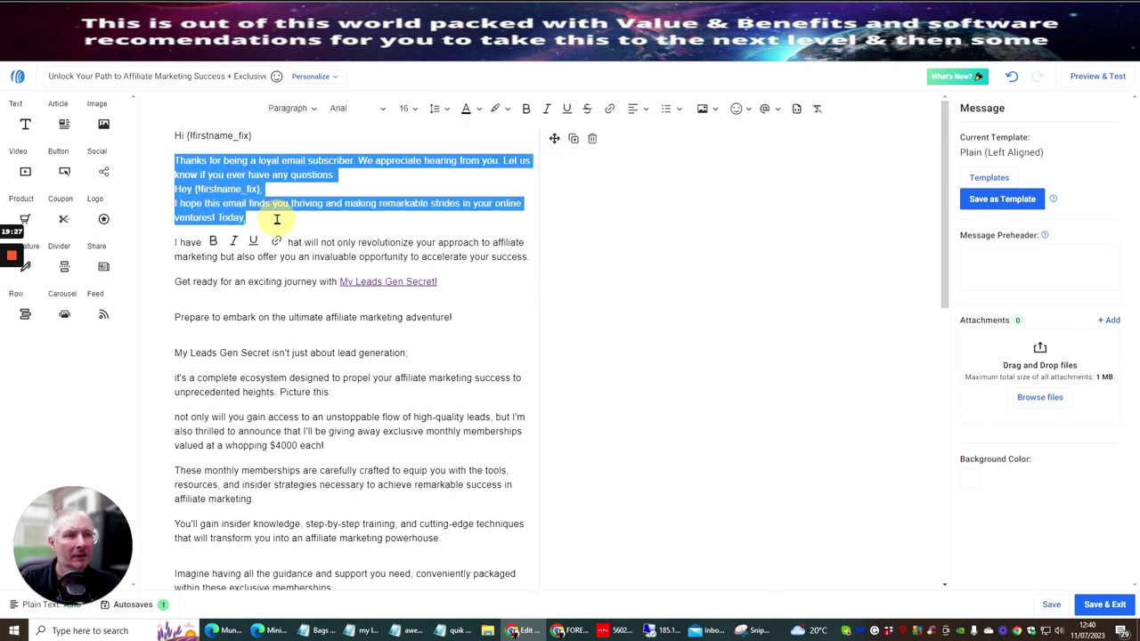
{"action": "key", "text": "Delete"}
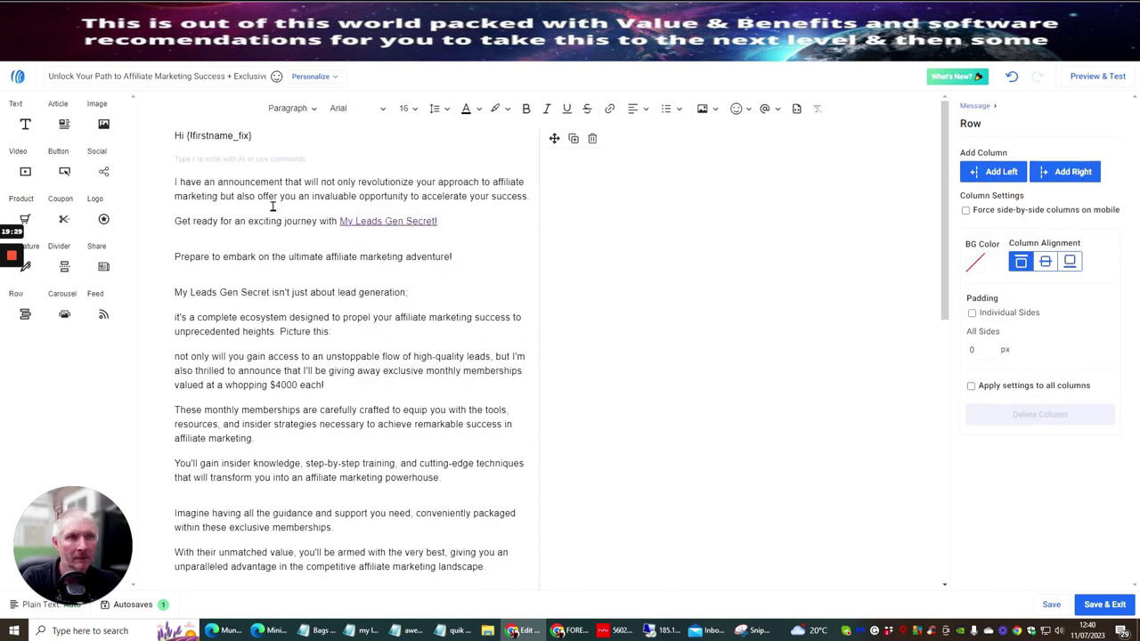
{"action": "key", "text": "BackSpace"}
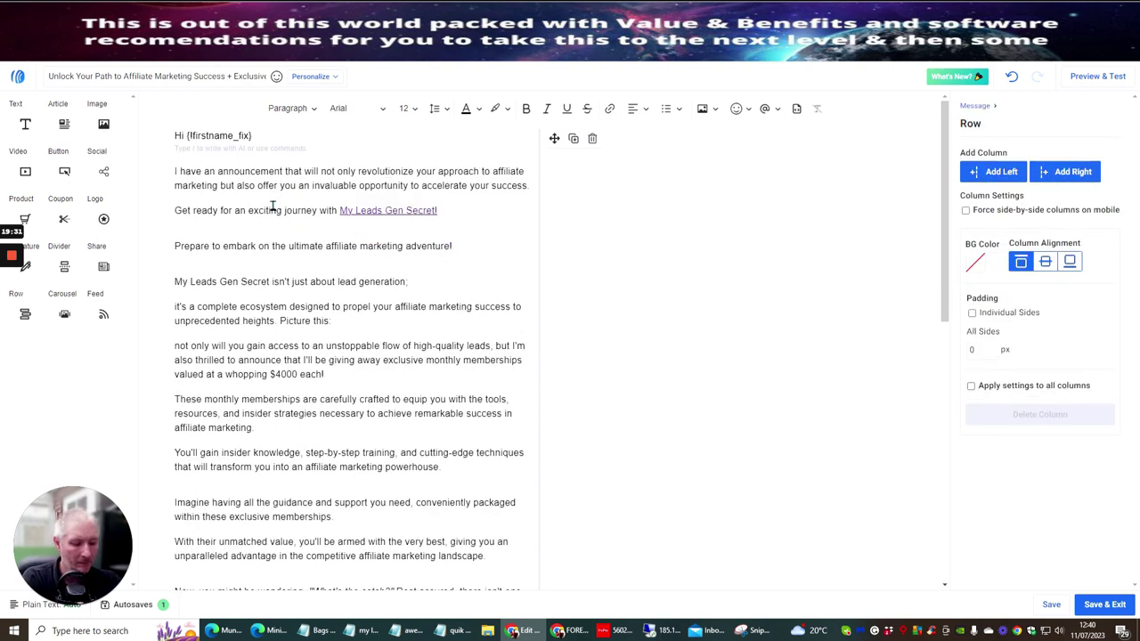
{"action": "key", "text": "BackSpace"}
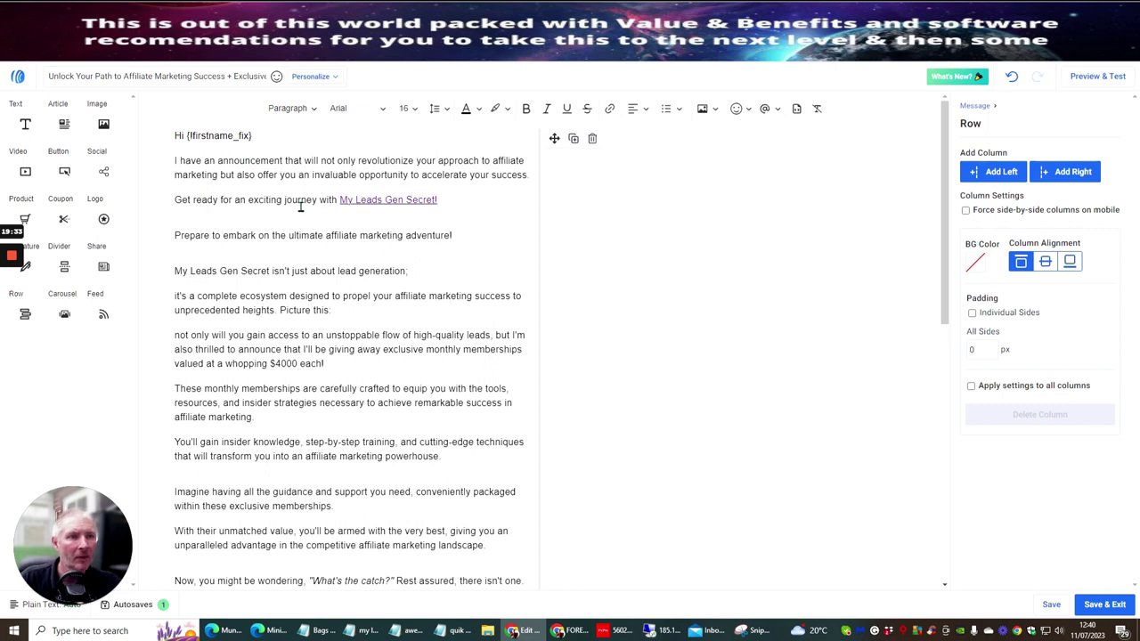
{"action": "scroll", "coordinate": [452, 192], "scroll_direction": "down", "scroll_amount": 1}
{"action": "scroll", "coordinate": [382, 222], "scroll_direction": "down", "scroll_amount": 2}
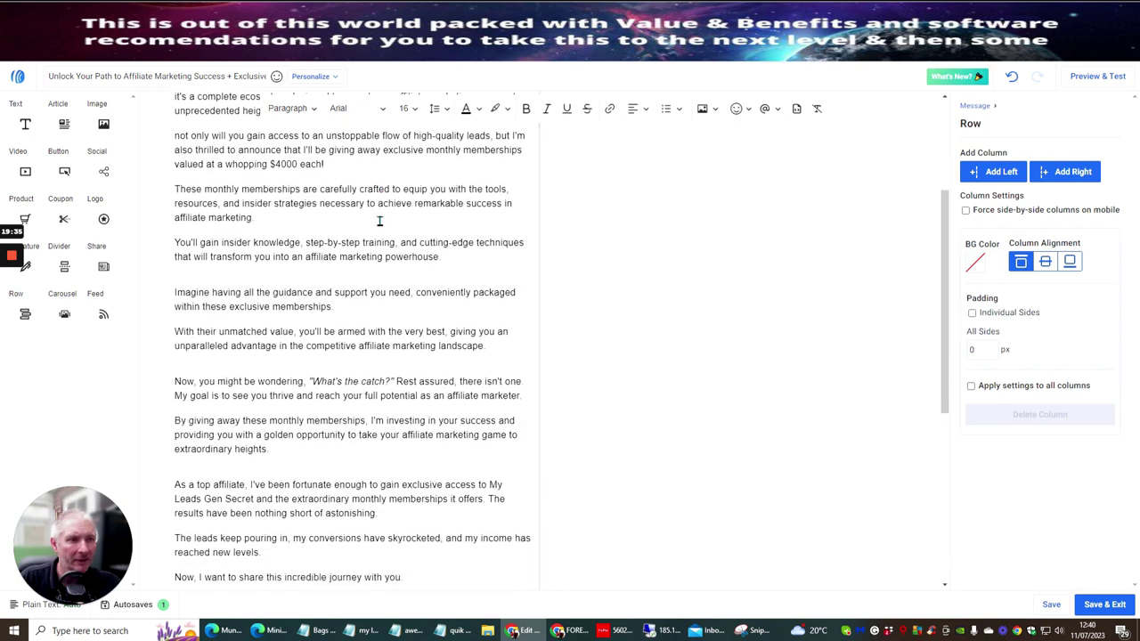
{"action": "scroll", "coordinate": [379, 221], "scroll_direction": "down", "scroll_amount": 1}
{"action": "scroll", "coordinate": [379, 222], "scroll_direction": "down", "scroll_amount": 1}
{"action": "scroll", "coordinate": [379, 222], "scroll_direction": "down", "scroll_amount": 1}
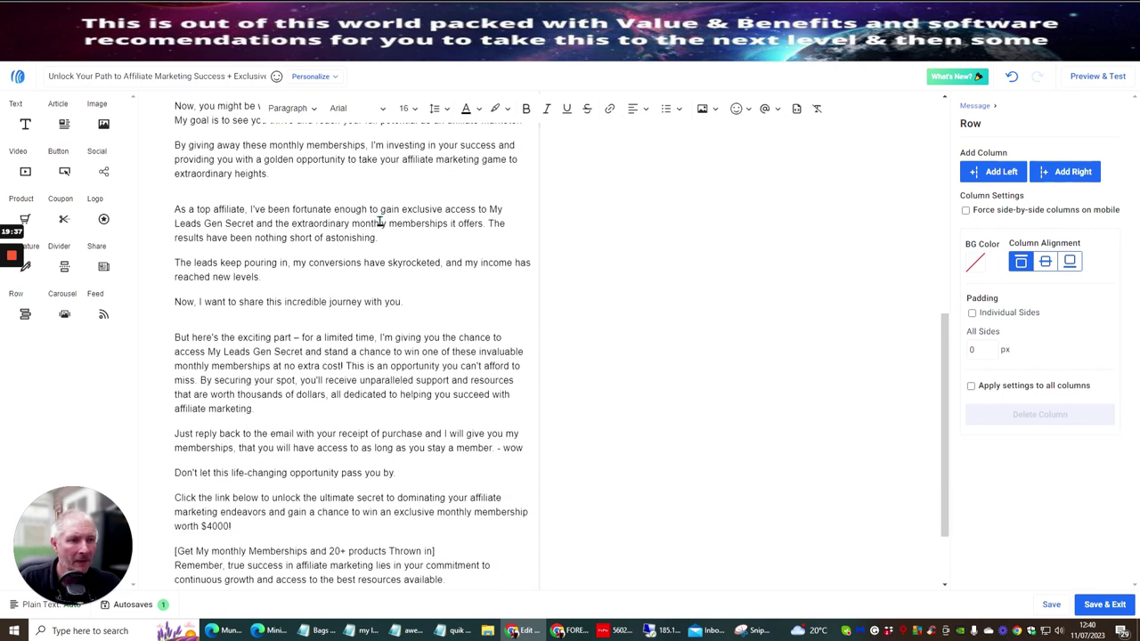
{"action": "scroll", "coordinate": [379, 221], "scroll_direction": "down", "scroll_amount": 1}
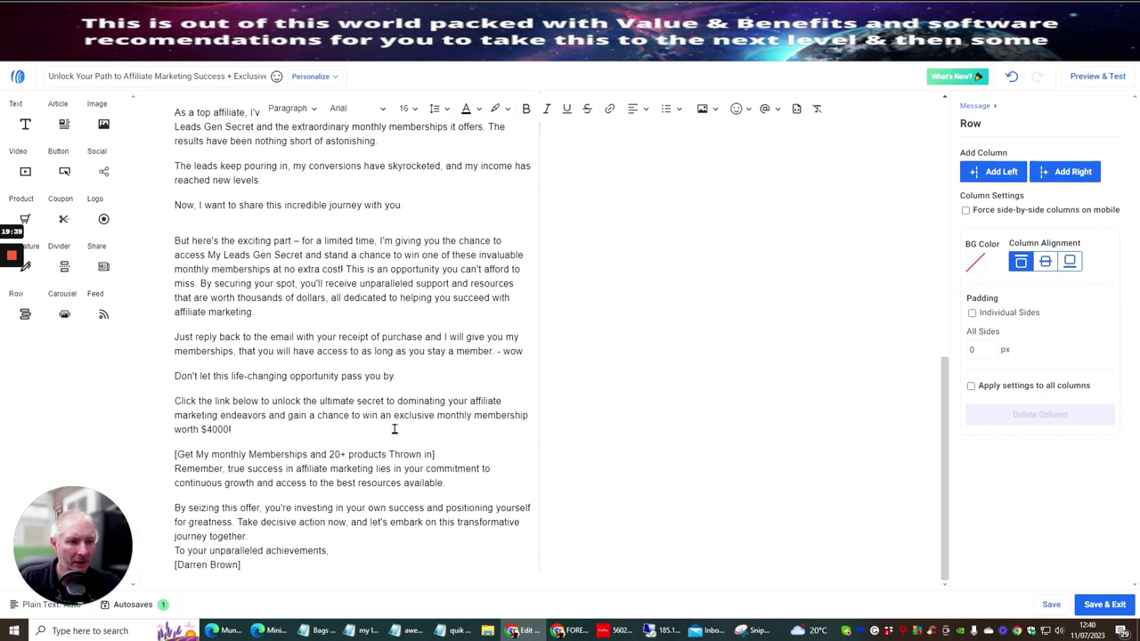
Add a 'SEE MORE HERE' line after 'worth $4000!' and link it to the sizzle page URL
{"action": "left_click", "coordinate": [242, 429]}
{"action": "key", "text": "Return"}
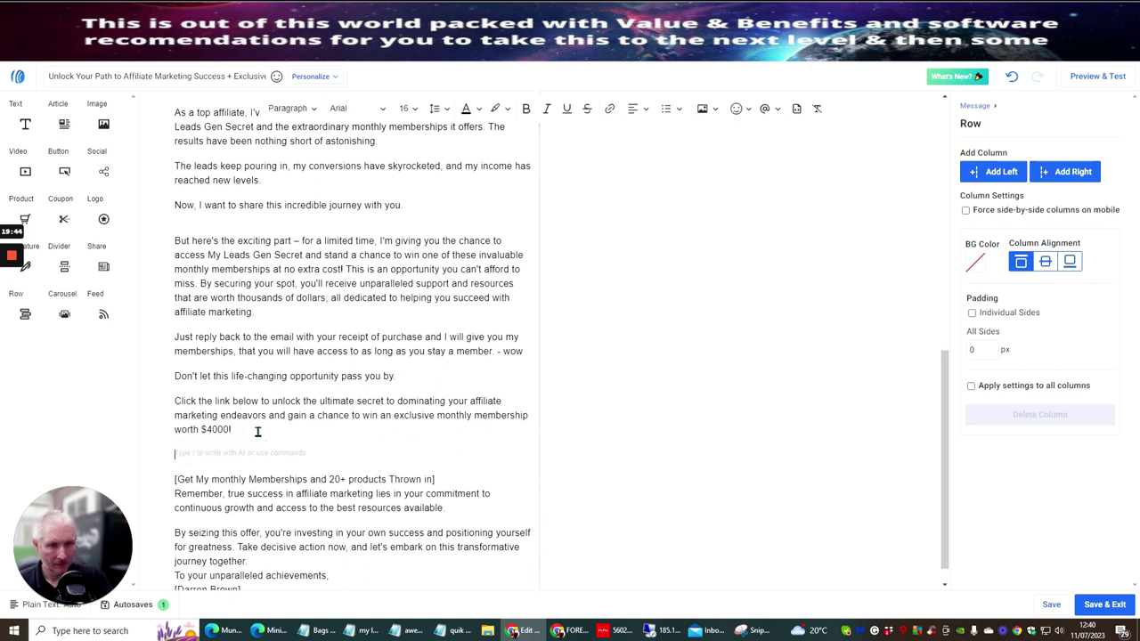
{"action": "type", "text": "SEE "}
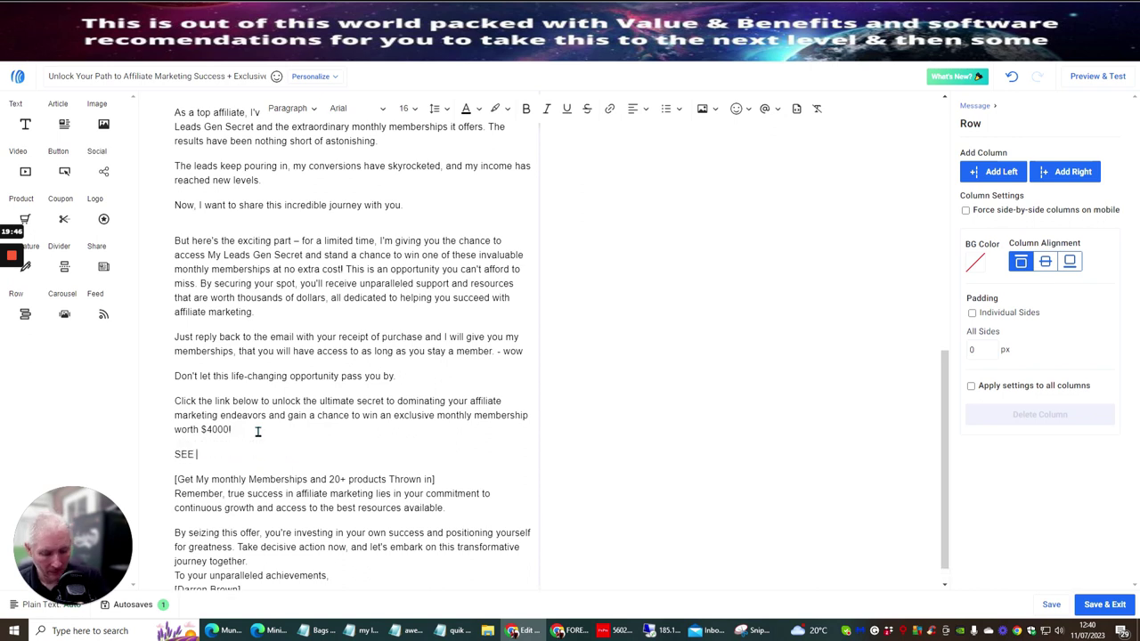
{"action": "type", "text": "MORE HERE"}
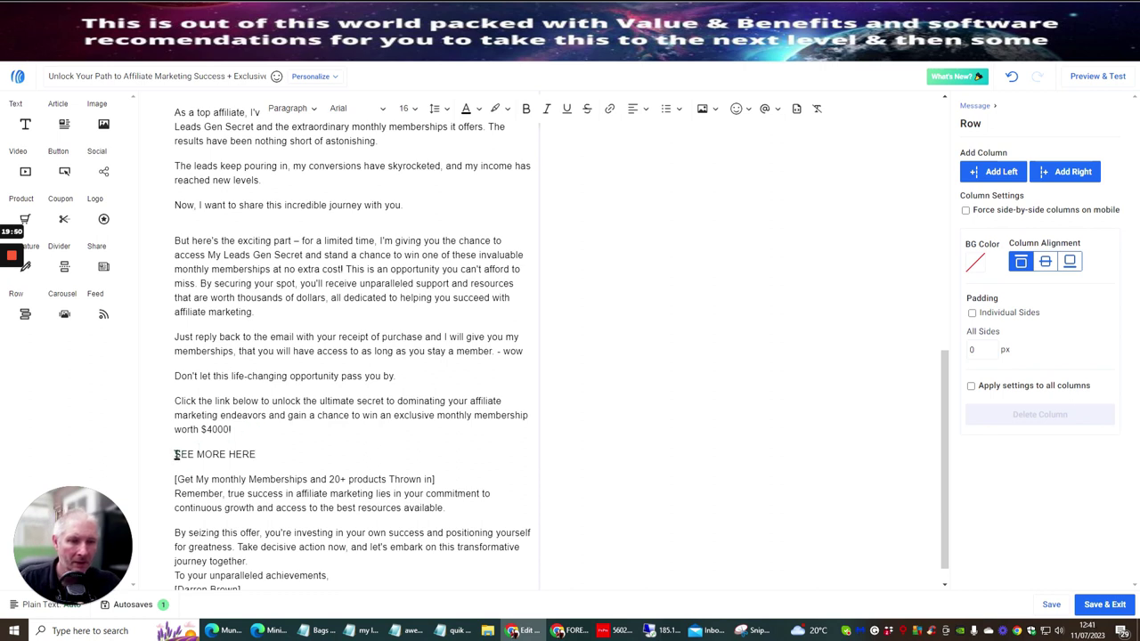
{"action": "left_click_drag", "start_coordinate": [175, 455], "coordinate": [255, 454]}
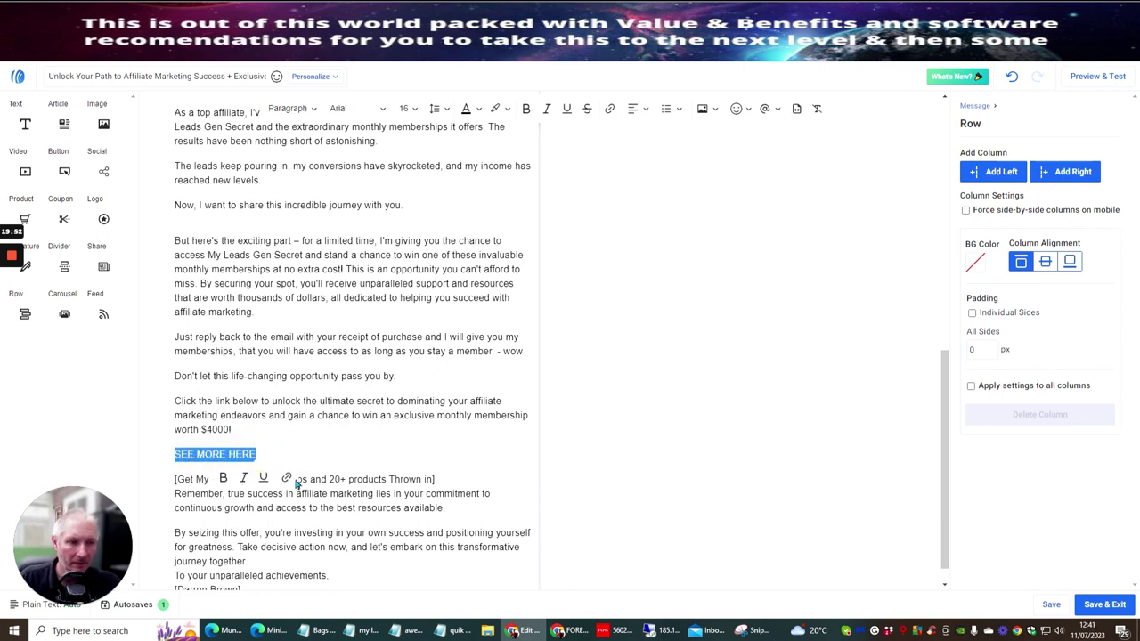
{"action": "left_click", "coordinate": [288, 478]}
{"action": "right_click", "coordinate": [302, 387]}
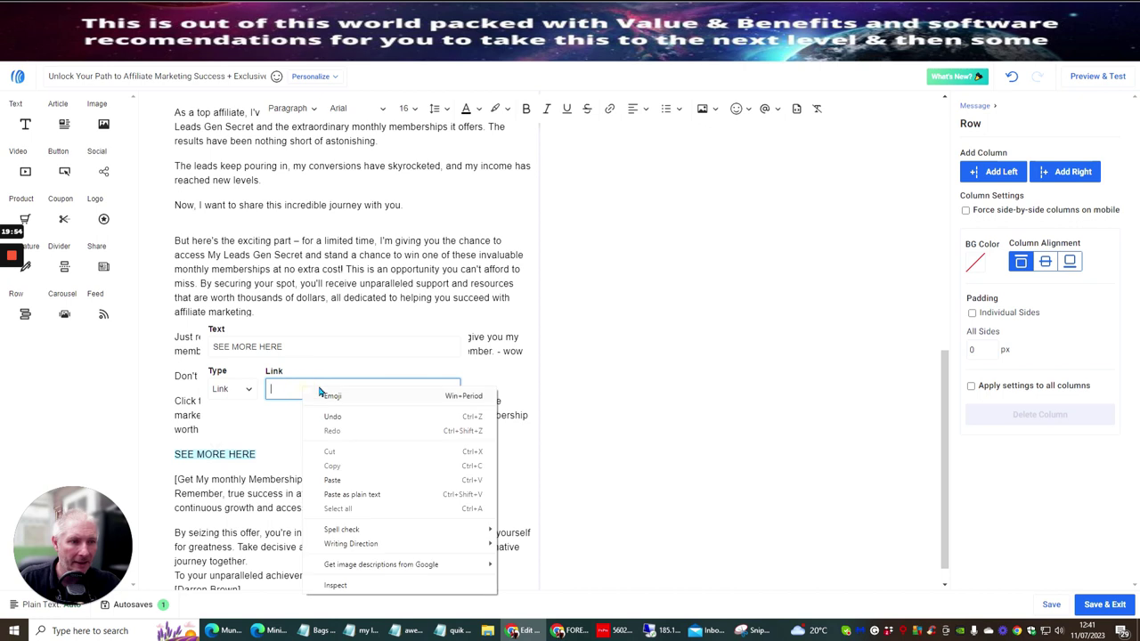
{"action": "left_click", "coordinate": [343, 492]}
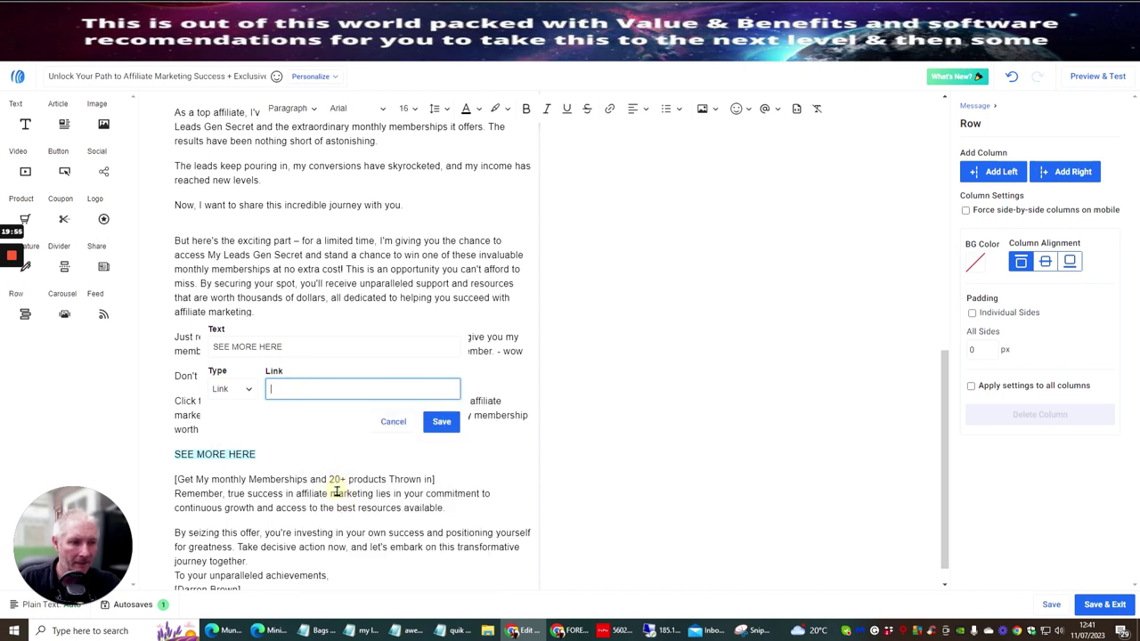
{"action": "left_click", "coordinate": [442, 422]}
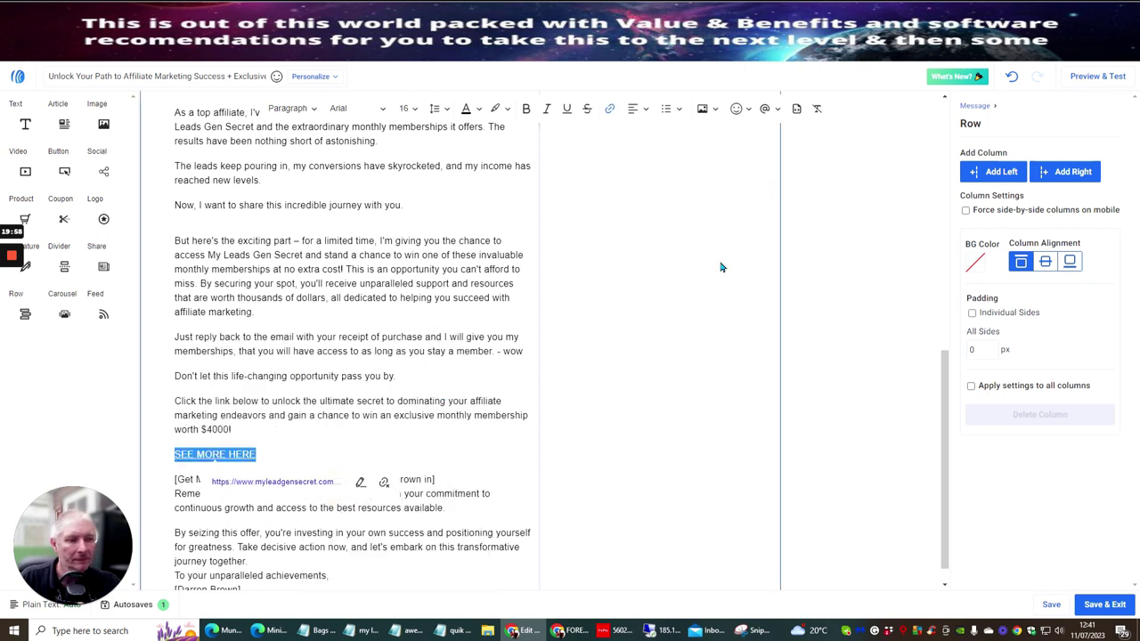
{"action": "left_click", "coordinate": [369, 242]}
{"action": "scroll", "coordinate": [370, 267], "scroll_direction": "up", "scroll_amount": 3}
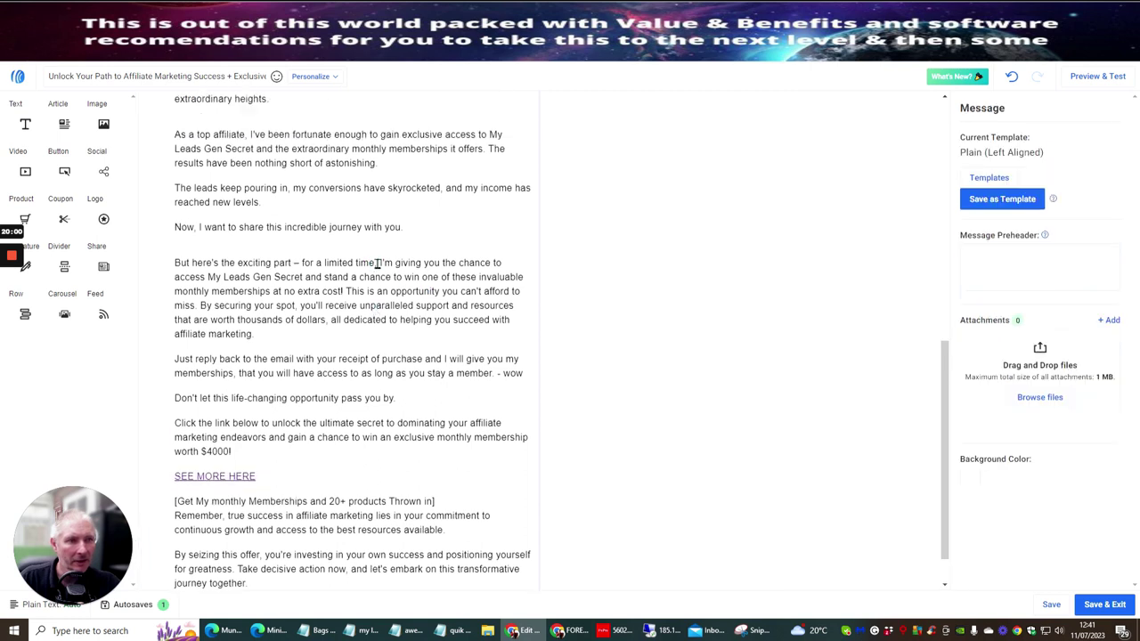
{"action": "scroll", "coordinate": [371, 267], "scroll_direction": "up", "scroll_amount": 5}
{"action": "scroll", "coordinate": [371, 267], "scroll_direction": "up", "scroll_amount": 5}
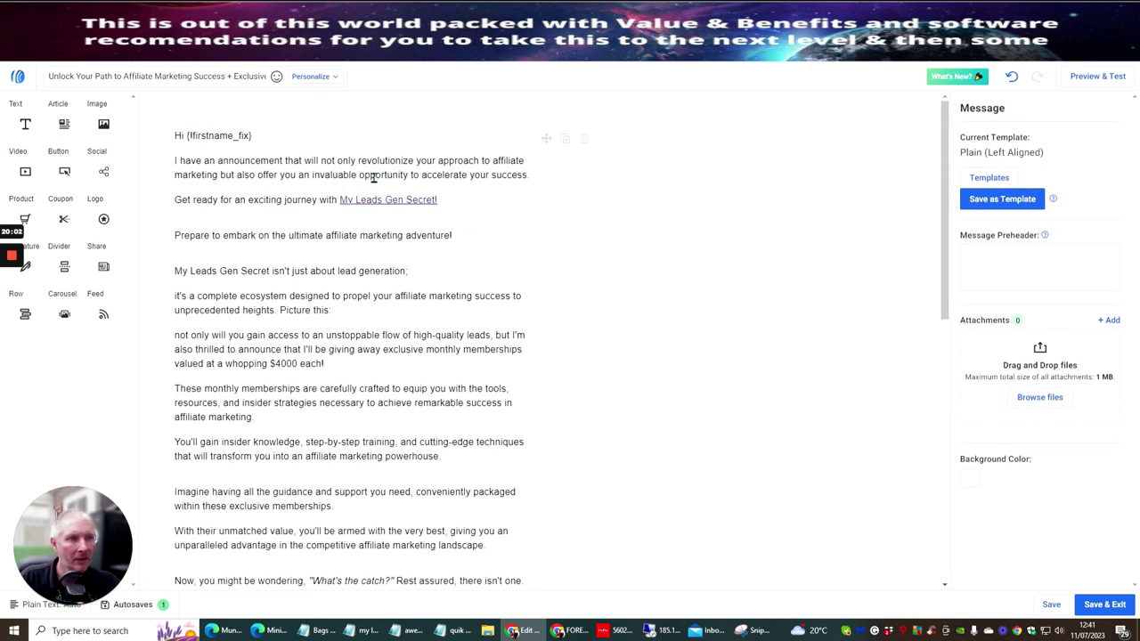
{"action": "scroll", "coordinate": [320, 187], "scroll_direction": "down", "scroll_amount": 4}
{"action": "scroll", "coordinate": [287, 185], "scroll_direction": "down", "scroll_amount": 3}
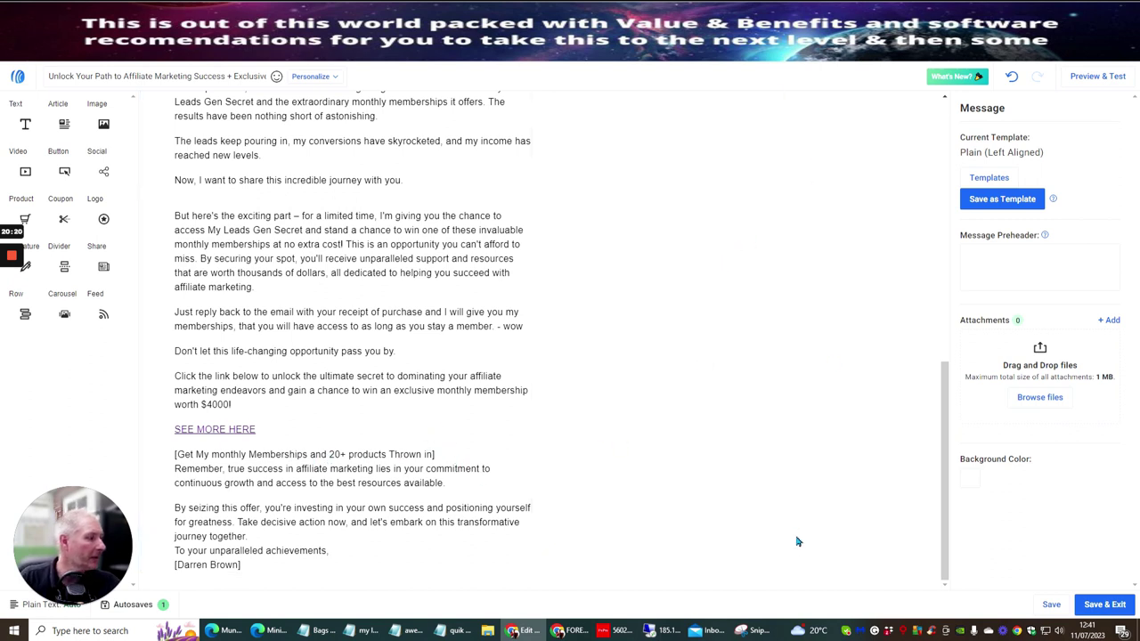
Save the finished email and close the editor
{"action": "left_click", "coordinate": [1107, 607]}
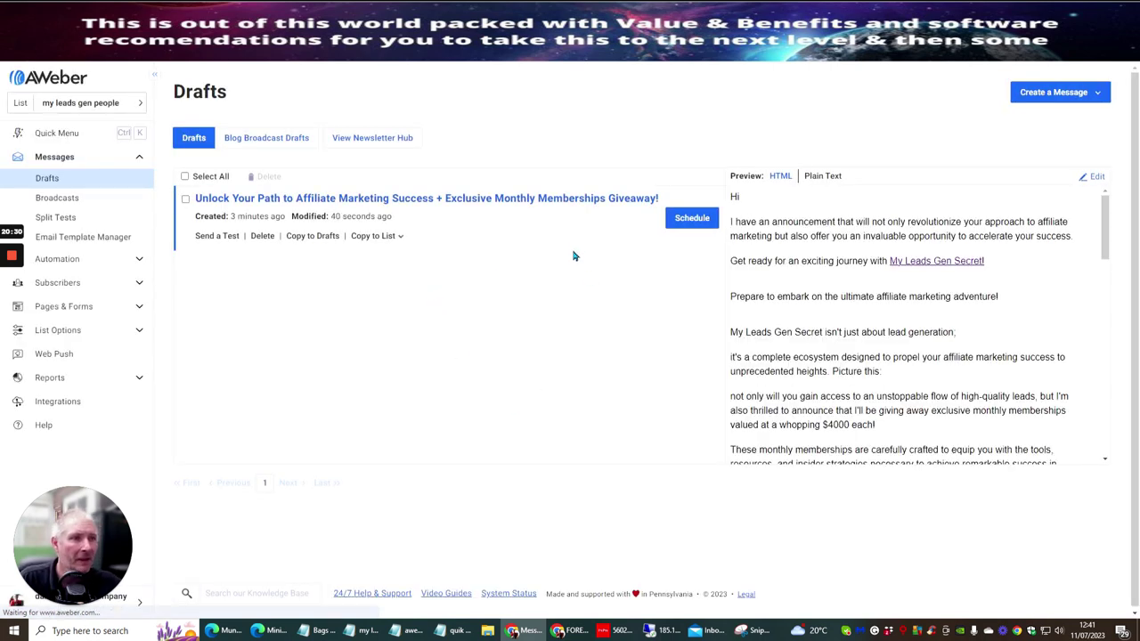
Share the draft broadcast to the 1_passiveincome Twitter account and the Darrens passive income & beyond Facebook page
{"action": "left_click", "coordinate": [693, 221]}
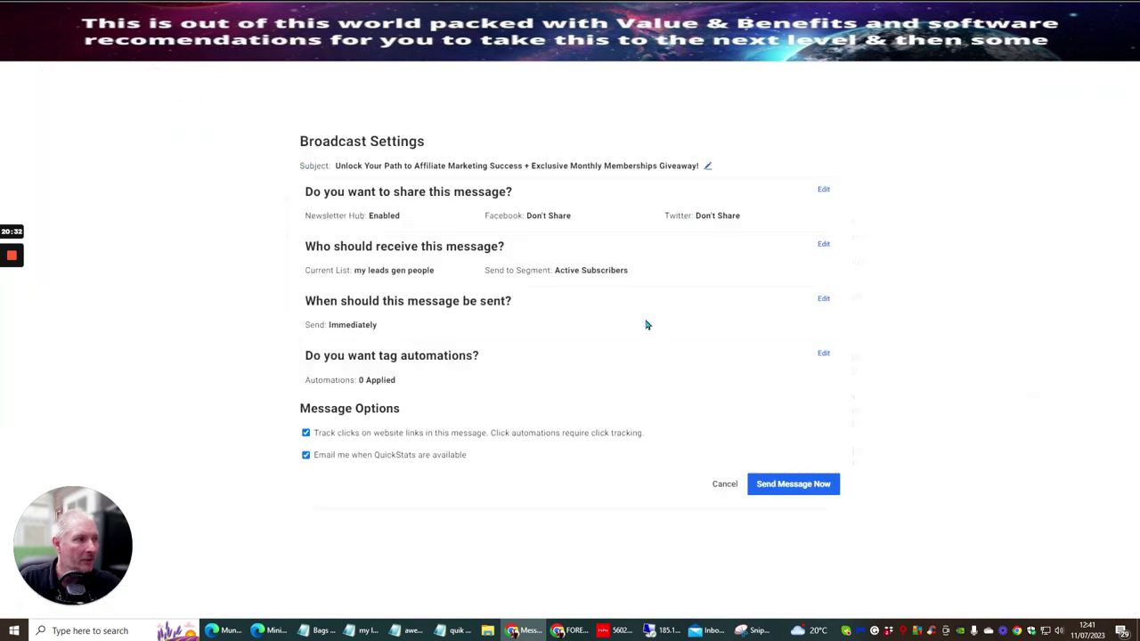
{"action": "left_click", "coordinate": [819, 189]}
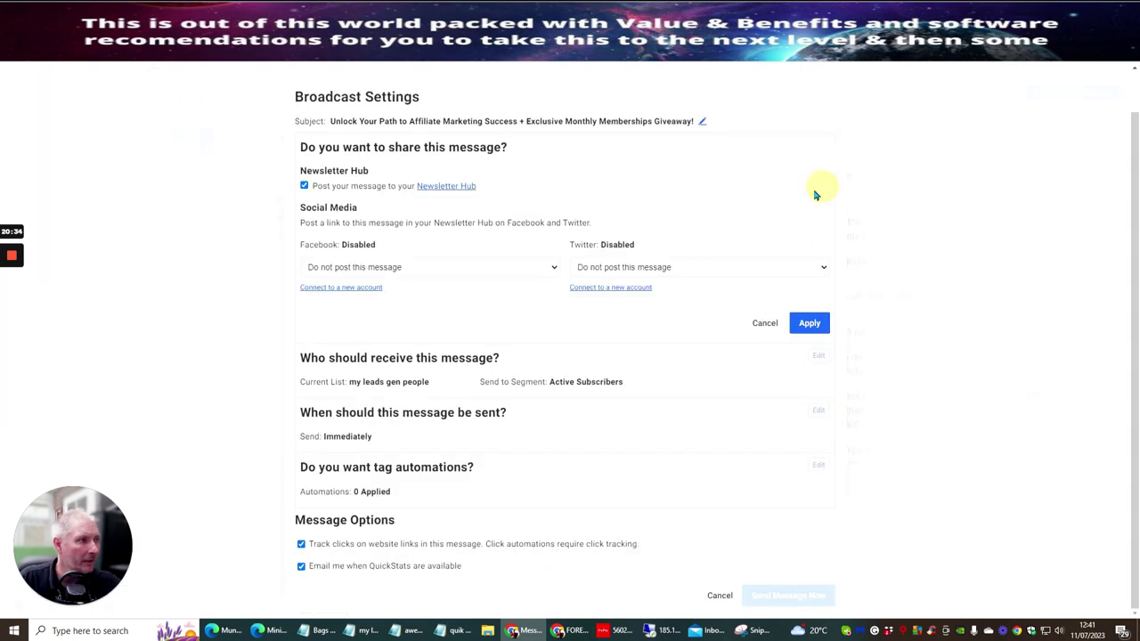
{"action": "left_click", "coordinate": [709, 267]}
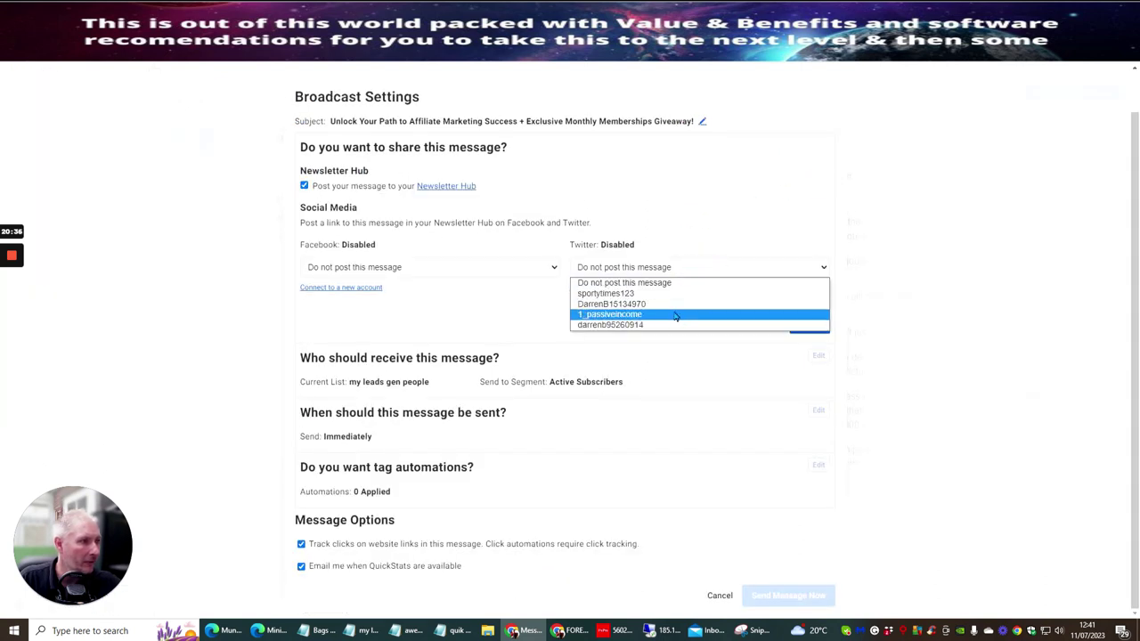
{"action": "left_click", "coordinate": [674, 314]}
{"action": "left_click", "coordinate": [526, 267]}
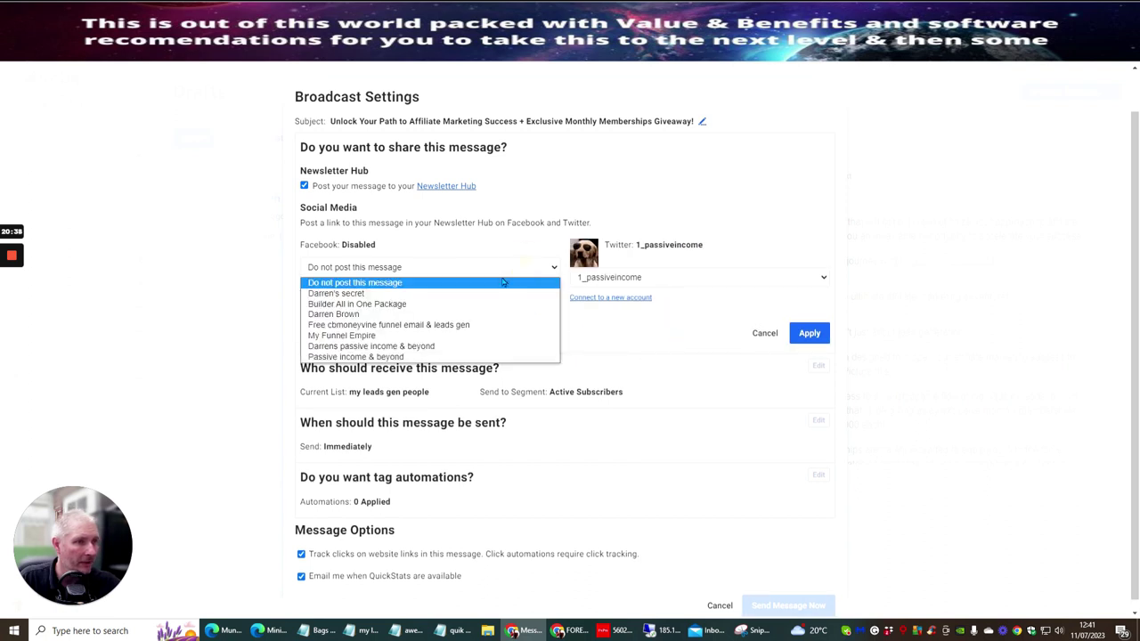
{"action": "left_click", "coordinate": [488, 347]}
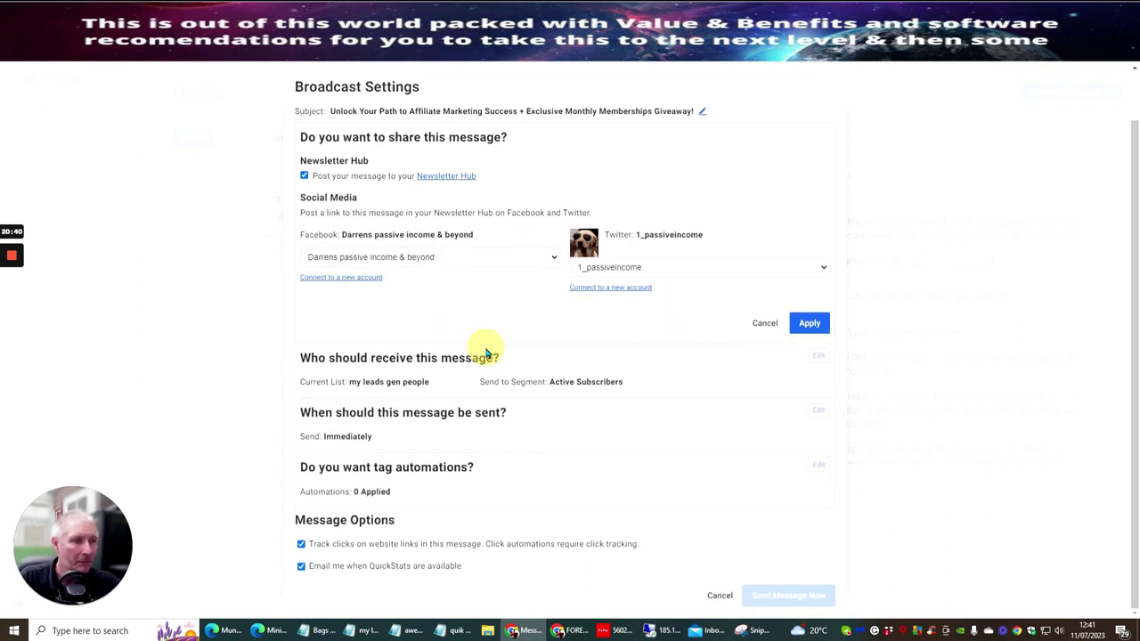
{"action": "left_click", "coordinate": [810, 324]}
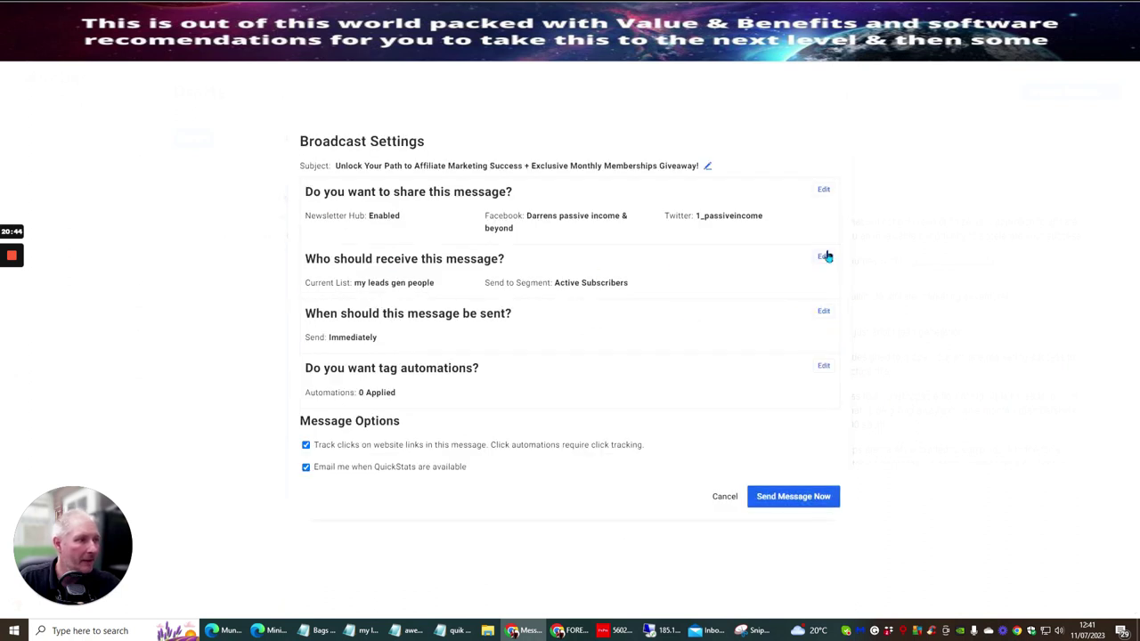
Include all 55 lists as recipients and send the broadcast immediately
{"action": "left_click", "coordinate": [824, 258]}
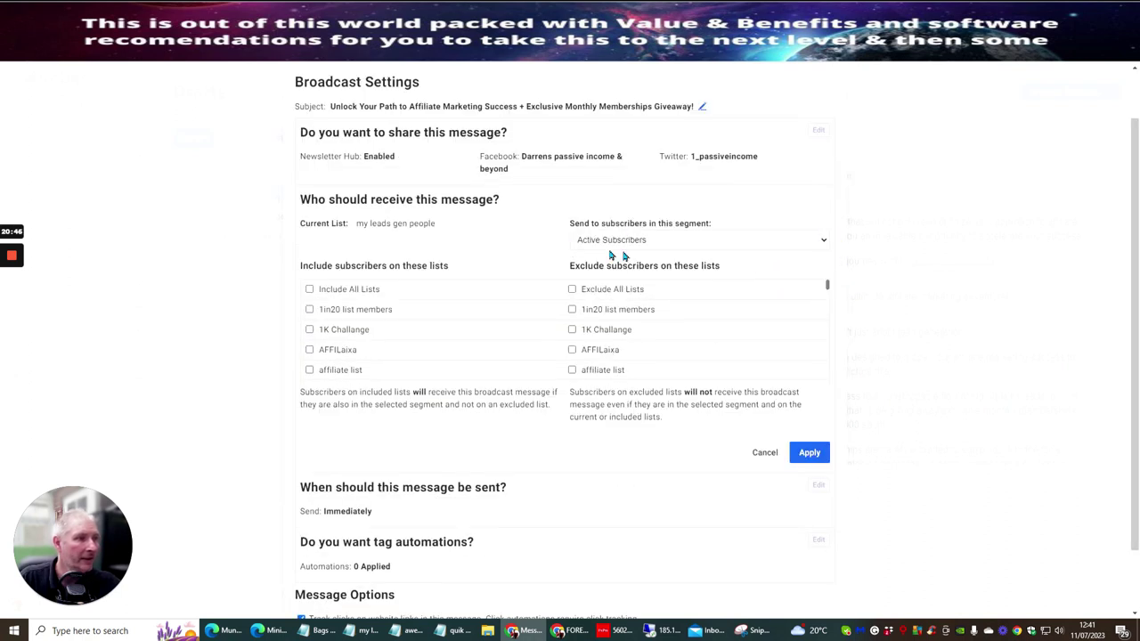
{"action": "left_click", "coordinate": [309, 290]}
{"action": "left_click", "coordinate": [810, 453]}
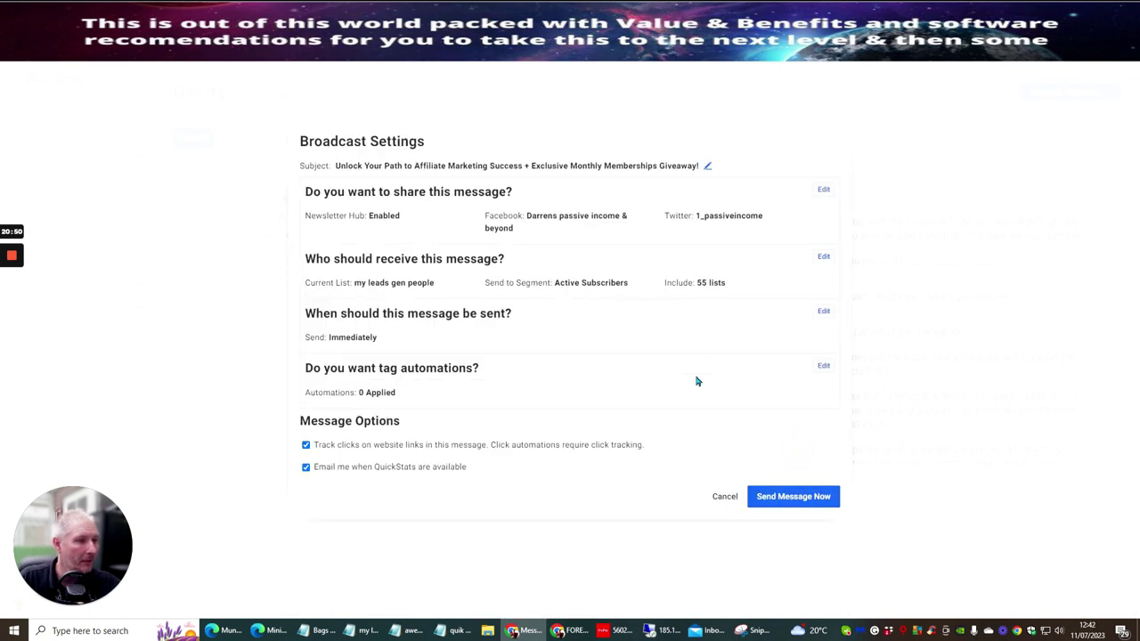
{"action": "left_click", "coordinate": [792, 497]}
{"action": "left_click", "coordinate": [613, 219]}
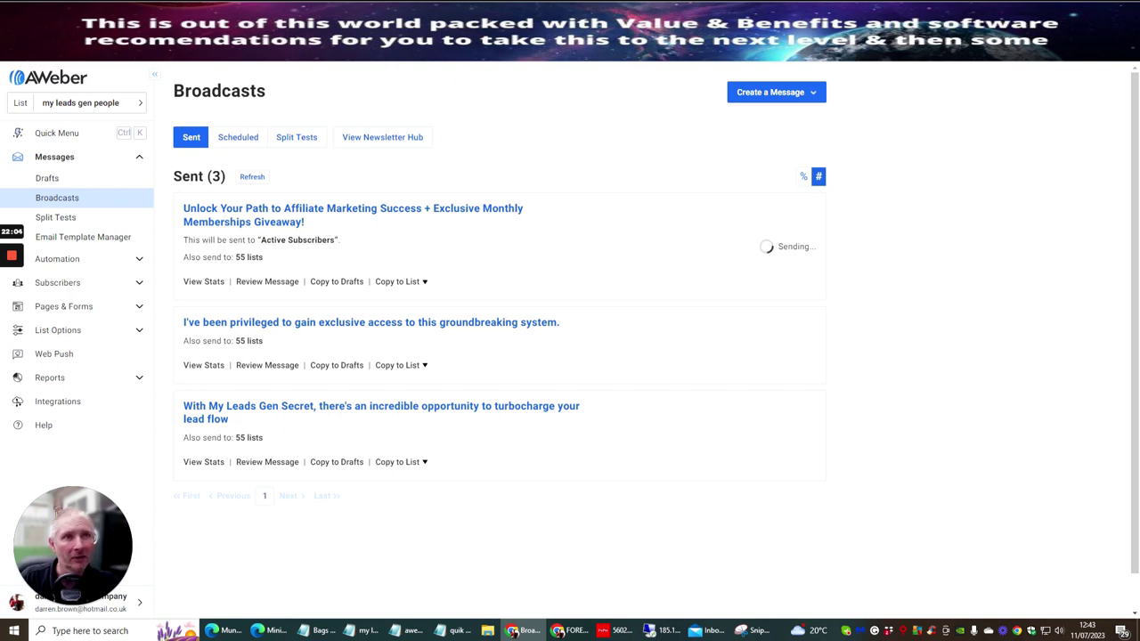
Switch to the My Lead Gen Secret affiliate Promo Tools page
{"action": "key", "text": "ctrl+Tab"}
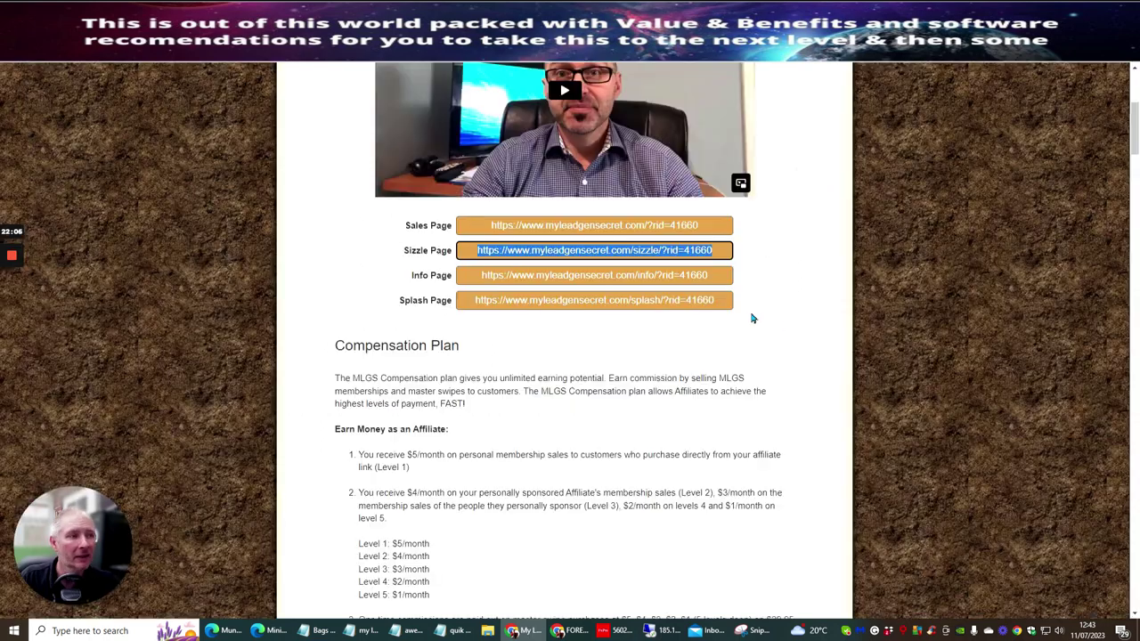
{"action": "scroll", "coordinate": [781, 296], "scroll_direction": "up", "scroll_amount": 2}
{"action": "scroll", "coordinate": [781, 296], "scroll_direction": "down", "scroll_amount": 5}
{"action": "scroll", "coordinate": [783, 297], "scroll_direction": "down", "scroll_amount": 5}
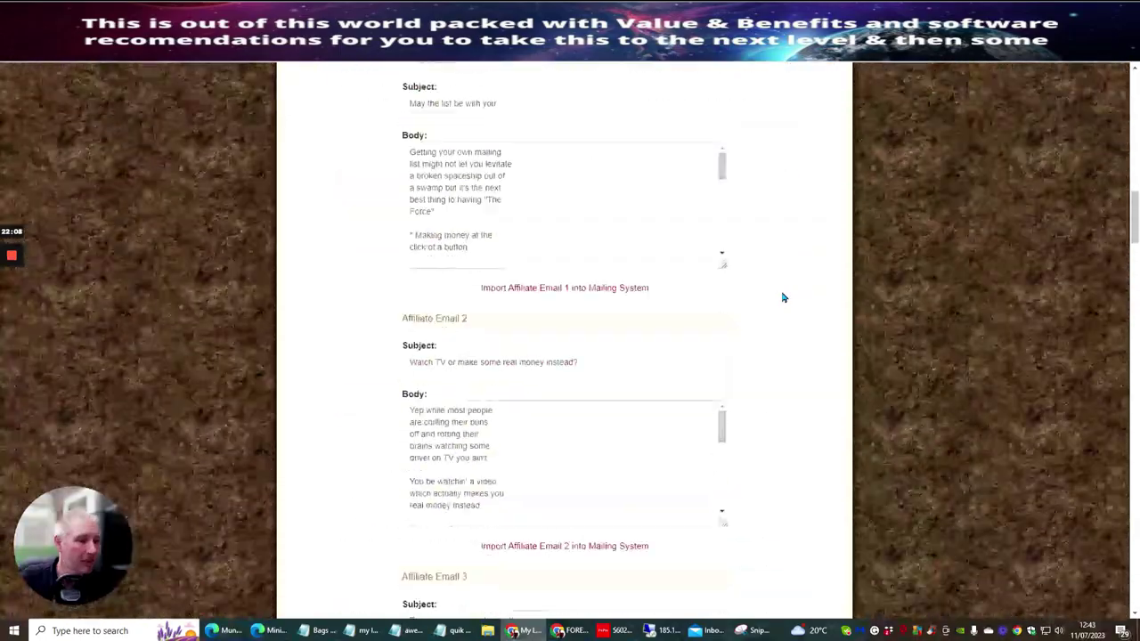
{"action": "scroll", "coordinate": [783, 297], "scroll_direction": "down", "scroll_amount": 3}
{"action": "scroll", "coordinate": [781, 297], "scroll_direction": "down", "scroll_amount": 3}
{"action": "scroll", "coordinate": [777, 300], "scroll_direction": "up", "scroll_amount": 5}
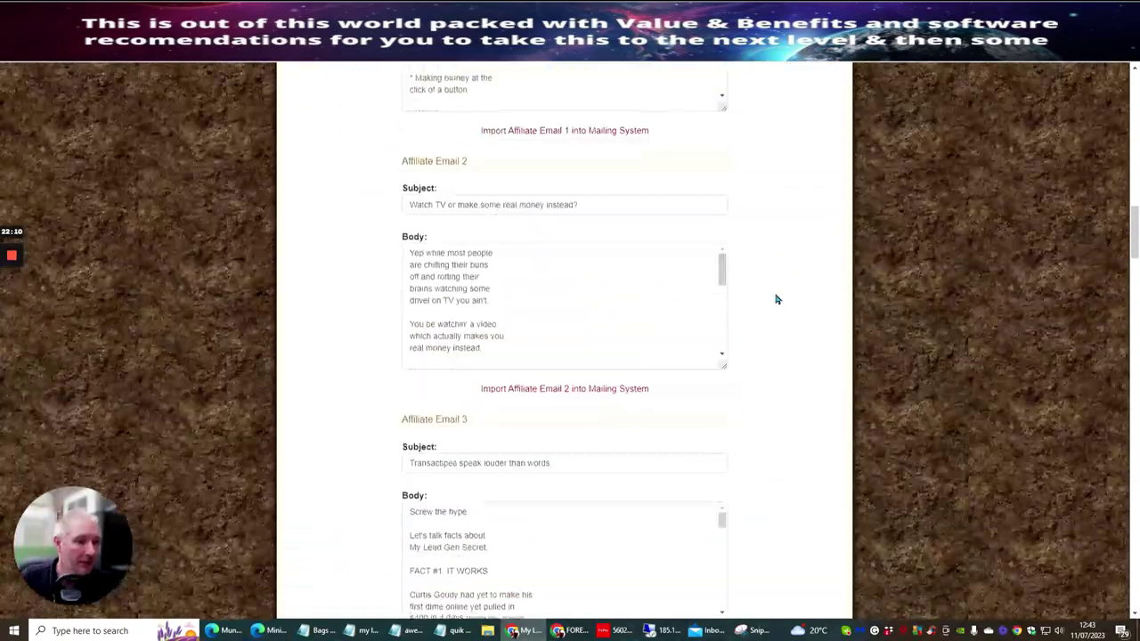
{"action": "scroll", "coordinate": [777, 300], "scroll_direction": "up", "scroll_amount": 5}
{"action": "scroll", "coordinate": [777, 299], "scroll_direction": "up", "scroll_amount": 5}
{"action": "scroll", "coordinate": [776, 297], "scroll_direction": "up", "scroll_amount": 3}
{"action": "scroll", "coordinate": [779, 321], "scroll_direction": "up", "scroll_amount": 1}
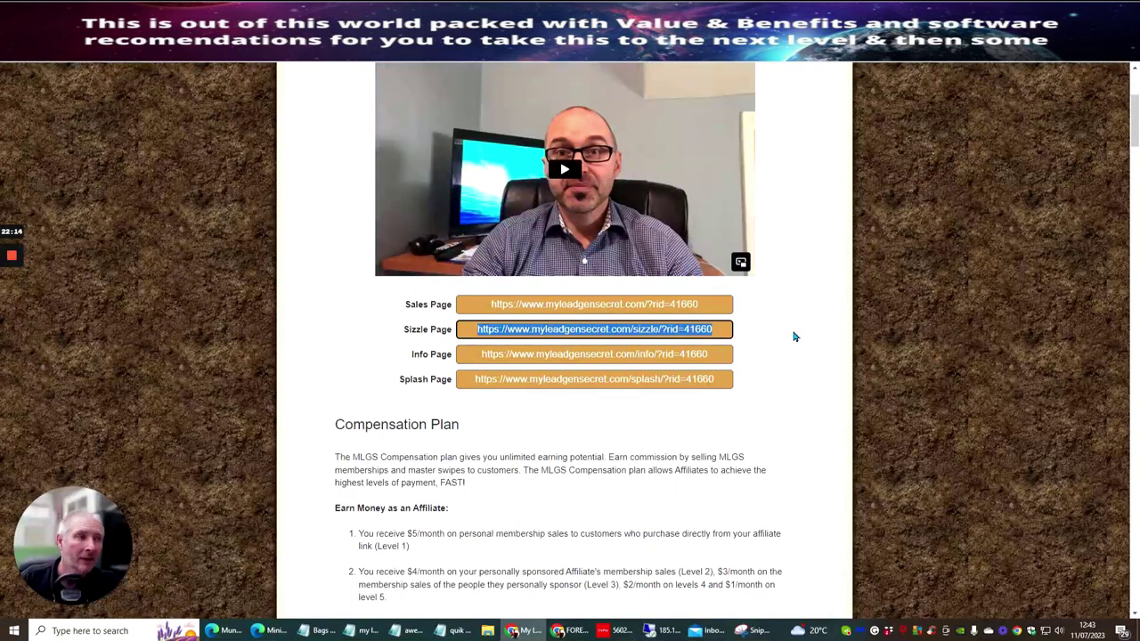
{"action": "scroll", "coordinate": [790, 335], "scroll_direction": "up", "scroll_amount": 3}
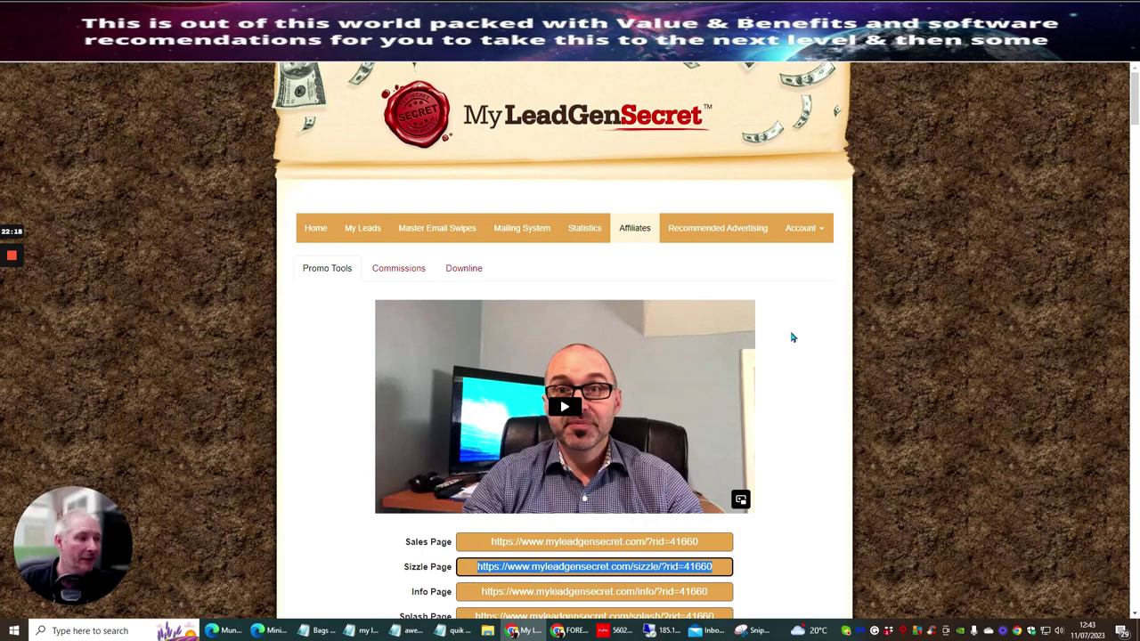
{"action": "scroll", "coordinate": [788, 339], "scroll_direction": "down", "scroll_amount": 1}
{"action": "scroll", "coordinate": [787, 337], "scroll_direction": "down", "scroll_amount": 1}
{"action": "scroll", "coordinate": [787, 337], "scroll_direction": "down", "scroll_amount": 2}
{"action": "scroll", "coordinate": [788, 338], "scroll_direction": "down", "scroll_amount": 2}
{"action": "scroll", "coordinate": [787, 338], "scroll_direction": "up", "scroll_amount": 3}
{"action": "scroll", "coordinate": [787, 338], "scroll_direction": "up", "scroll_amount": 3}
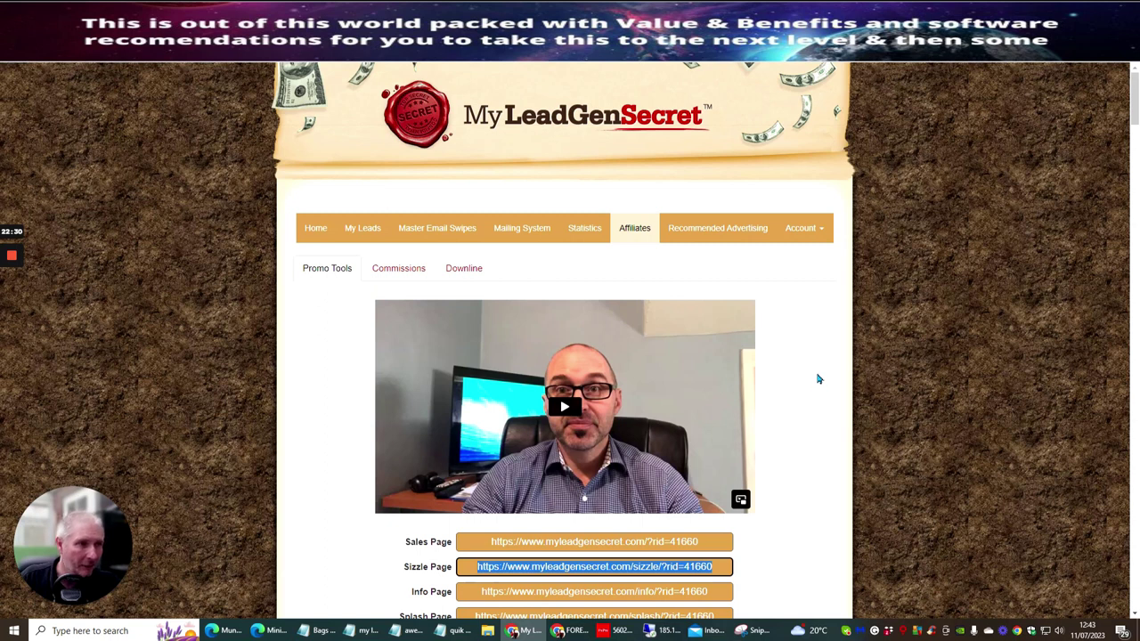
{"action": "scroll", "coordinate": [812, 303], "scroll_direction": "down", "scroll_amount": 6}
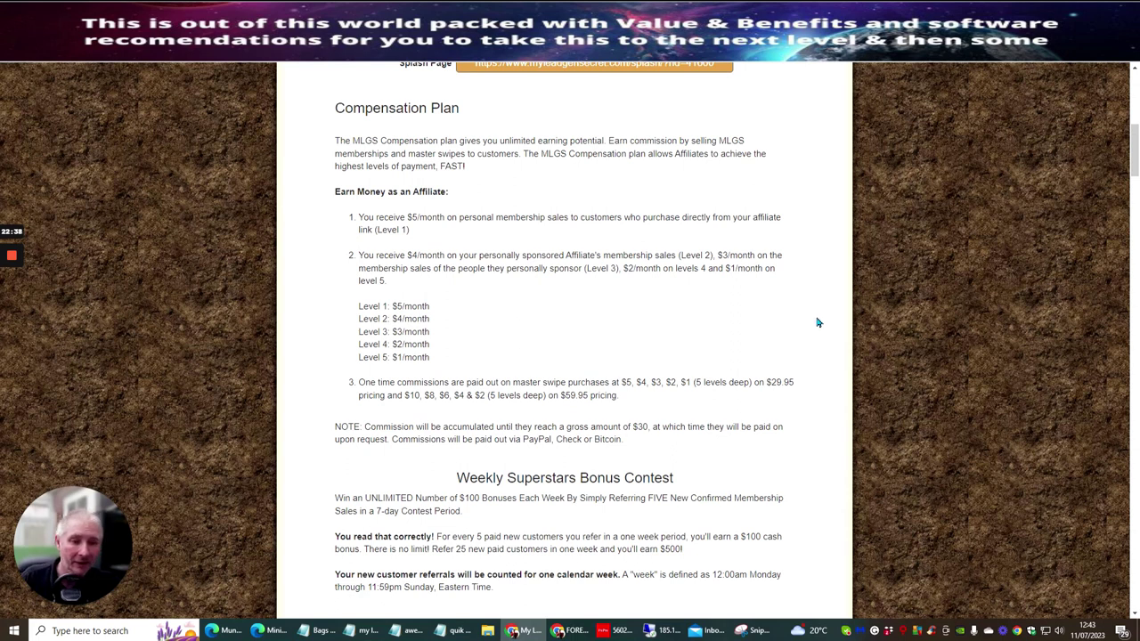
{"action": "scroll", "coordinate": [807, 267], "scroll_direction": "down", "scroll_amount": 2}
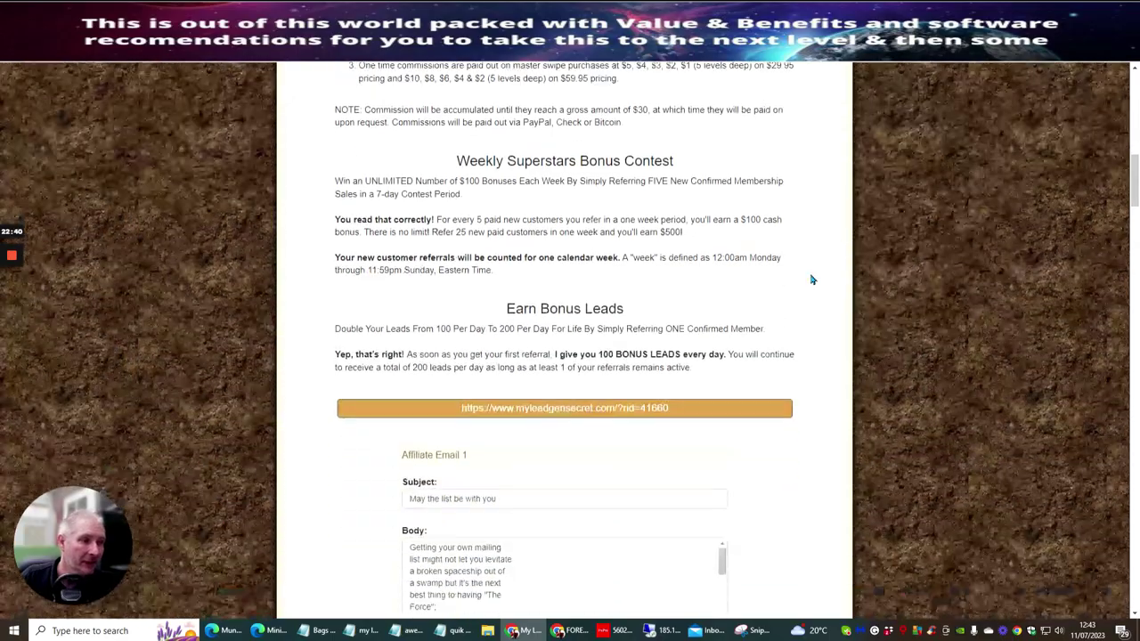
{"action": "scroll", "coordinate": [810, 285], "scroll_direction": "up", "scroll_amount": 2}
{"action": "scroll", "coordinate": [810, 299], "scroll_direction": "up", "scroll_amount": 3}
{"action": "scroll", "coordinate": [810, 308], "scroll_direction": "up", "scroll_amount": 3}
{"action": "scroll", "coordinate": [812, 313], "scroll_direction": "down", "scroll_amount": 4}
{"action": "scroll", "coordinate": [813, 312], "scroll_direction": "down", "scroll_amount": 4}
{"action": "scroll", "coordinate": [812, 311], "scroll_direction": "down", "scroll_amount": 5}
{"action": "scroll", "coordinate": [810, 310], "scroll_direction": "down", "scroll_amount": 3}
{"action": "scroll", "coordinate": [812, 310], "scroll_direction": "down", "scroll_amount": 4}
{"action": "scroll", "coordinate": [811, 309], "scroll_direction": "down", "scroll_amount": 3}
{"action": "scroll", "coordinate": [812, 308], "scroll_direction": "down", "scroll_amount": 1}
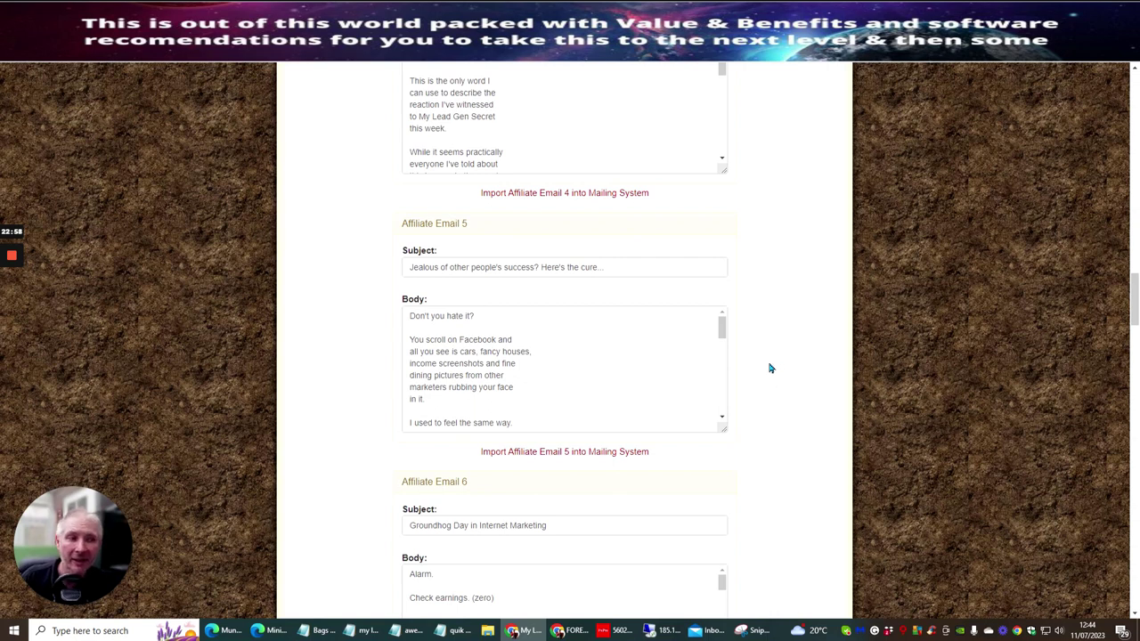
{"action": "scroll", "coordinate": [792, 308], "scroll_direction": "down", "scroll_amount": 1}
{"action": "scroll", "coordinate": [782, 302], "scroll_direction": "down", "scroll_amount": 2}
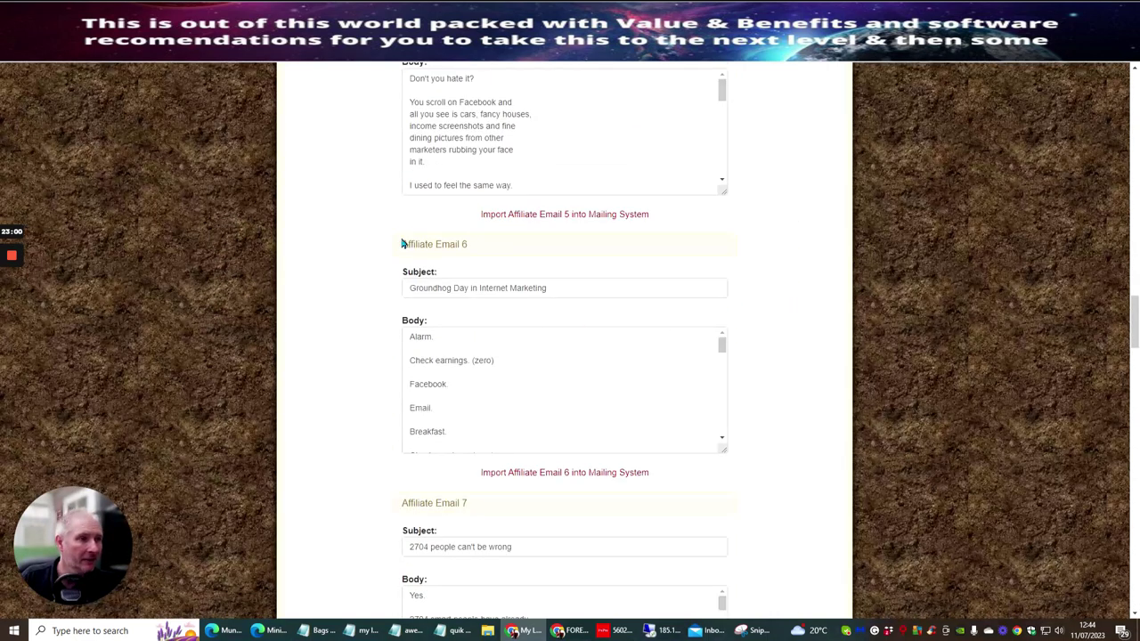
{"action": "scroll", "coordinate": [526, 226], "scroll_direction": "down", "scroll_amount": 1}
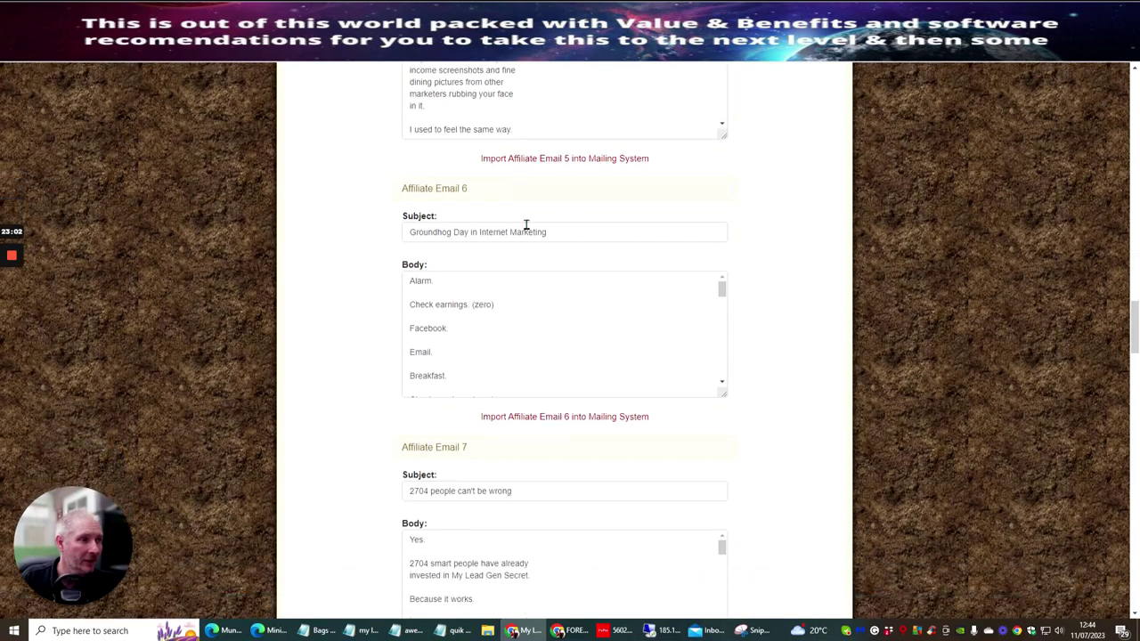
{"action": "scroll", "coordinate": [535, 249], "scroll_direction": "down", "scroll_amount": 3}
{"action": "scroll", "coordinate": [540, 270], "scroll_direction": "down", "scroll_amount": 4}
{"action": "scroll", "coordinate": [540, 270], "scroll_direction": "down", "scroll_amount": 3}
{"action": "scroll", "coordinate": [540, 270], "scroll_direction": "down", "scroll_amount": 4}
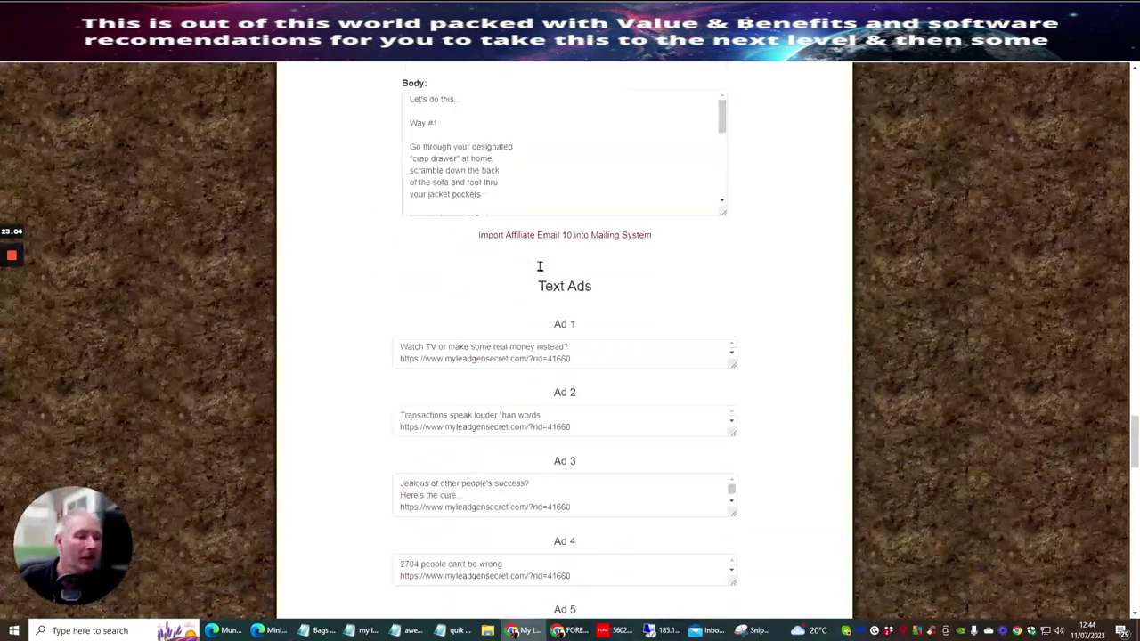
{"action": "scroll", "coordinate": [539, 266], "scroll_direction": "down", "scroll_amount": 1}
{"action": "scroll", "coordinate": [537, 265], "scroll_direction": "down", "scroll_amount": 1}
{"action": "scroll", "coordinate": [641, 285], "scroll_direction": "up", "scroll_amount": 5}
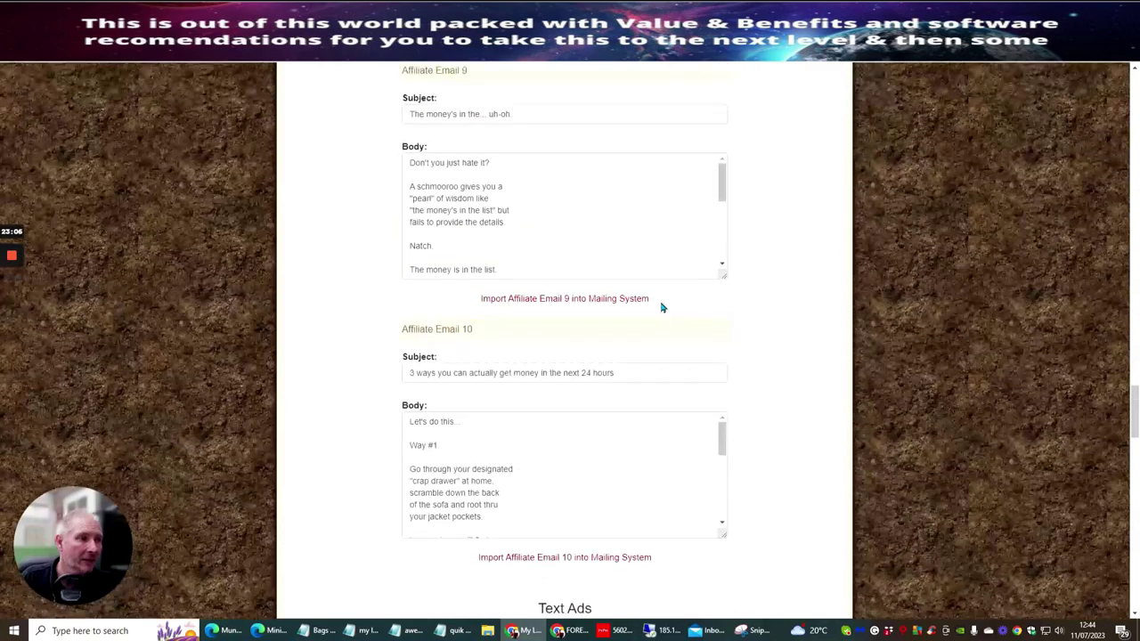
{"action": "scroll", "coordinate": [660, 306], "scroll_direction": "up", "scroll_amount": 3}
{"action": "scroll", "coordinate": [615, 300], "scroll_direction": "up", "scroll_amount": 3}
{"action": "scroll", "coordinate": [601, 300], "scroll_direction": "up", "scroll_amount": 4}
{"action": "scroll", "coordinate": [588, 295], "scroll_direction": "up", "scroll_amount": 3}
{"action": "scroll", "coordinate": [585, 297], "scroll_direction": "up", "scroll_amount": 3}
{"action": "scroll", "coordinate": [618, 239], "scroll_direction": "up", "scroll_amount": 3}
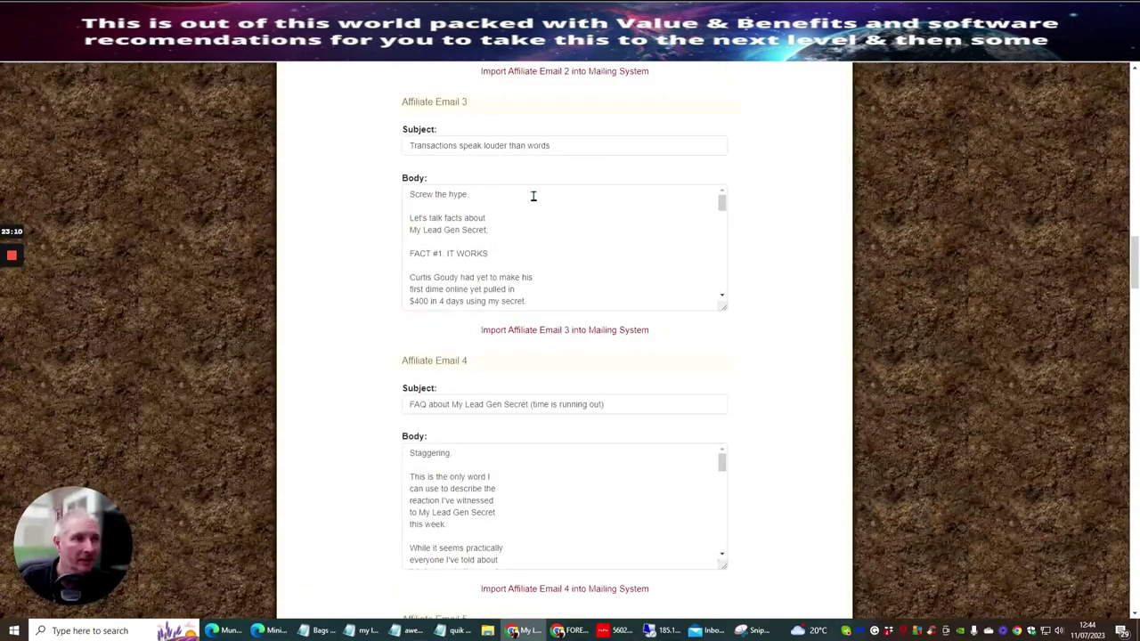
{"action": "scroll", "coordinate": [593, 204], "scroll_direction": "up", "scroll_amount": 4}
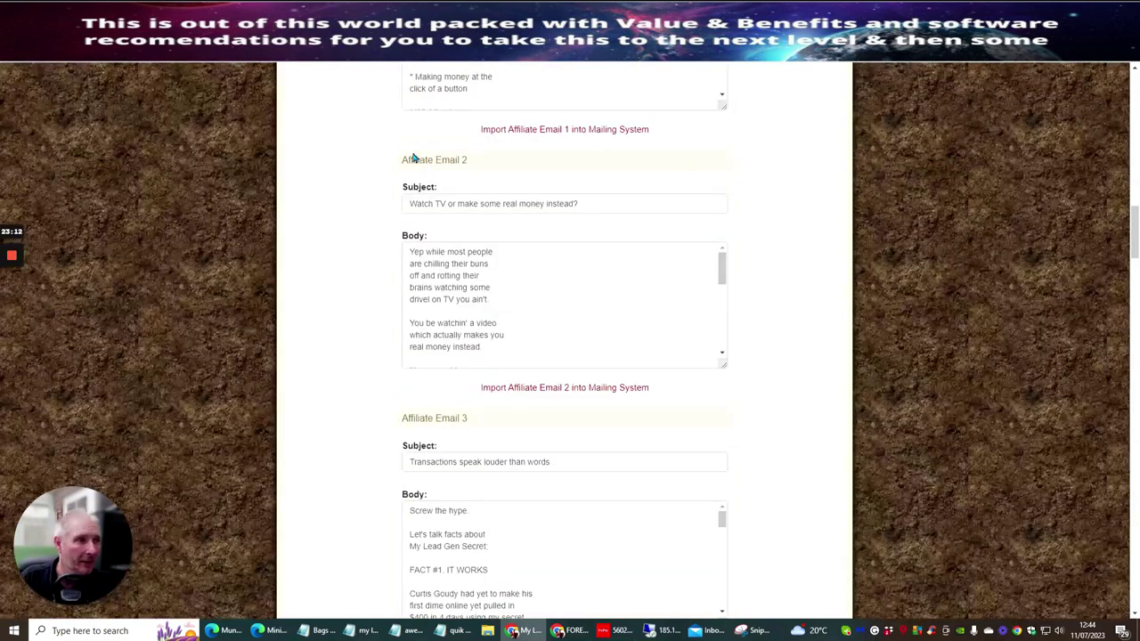
{"action": "scroll", "coordinate": [560, 188], "scroll_direction": "up", "scroll_amount": 2}
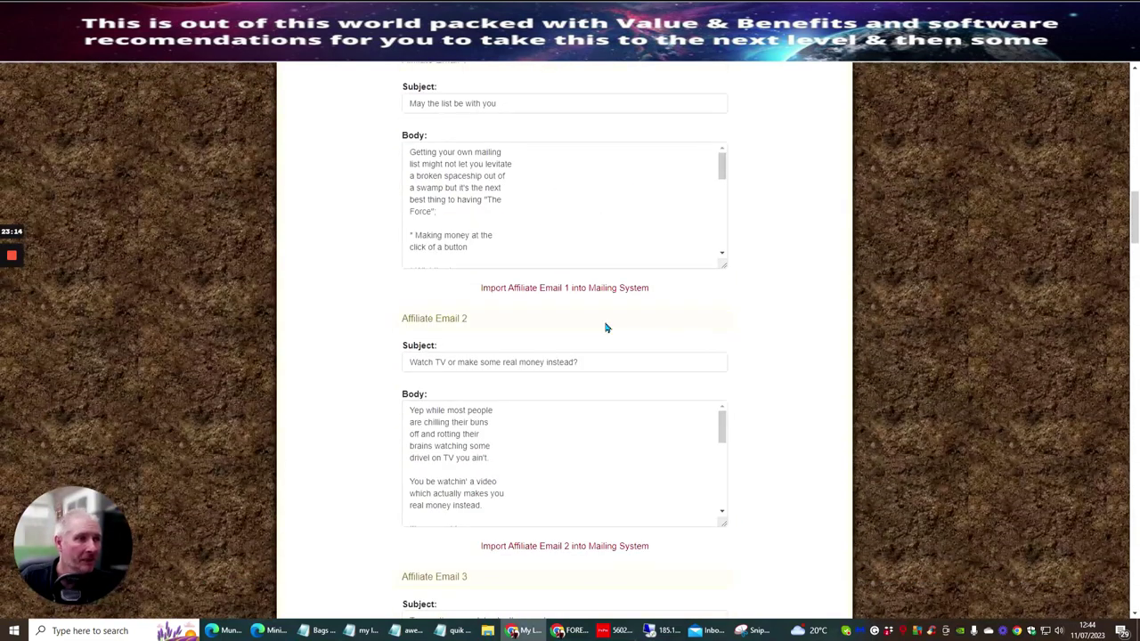
{"action": "scroll", "coordinate": [614, 346], "scroll_direction": "down", "scroll_amount": 1}
{"action": "scroll", "coordinate": [567, 250], "scroll_direction": "down", "scroll_amount": 2}
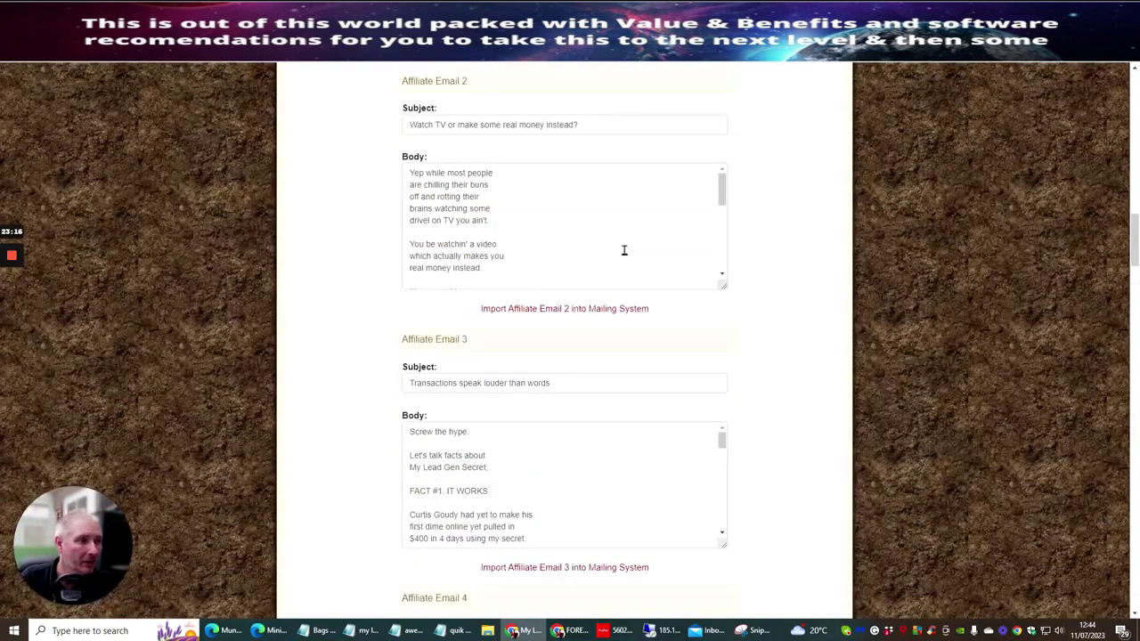
{"action": "scroll", "coordinate": [626, 253], "scroll_direction": "down", "scroll_amount": 3}
{"action": "scroll", "coordinate": [621, 364], "scroll_direction": "down", "scroll_amount": 3}
{"action": "scroll", "coordinate": [621, 361], "scroll_direction": "down", "scroll_amount": 3}
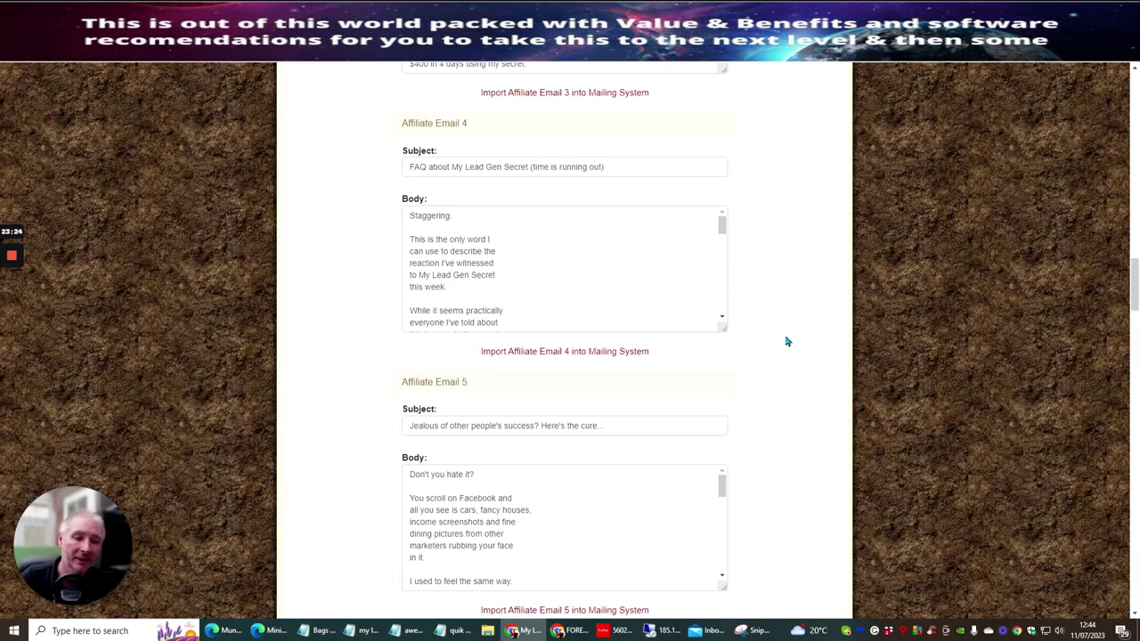
{"action": "scroll", "coordinate": [807, 295], "scroll_direction": "down", "scroll_amount": 5}
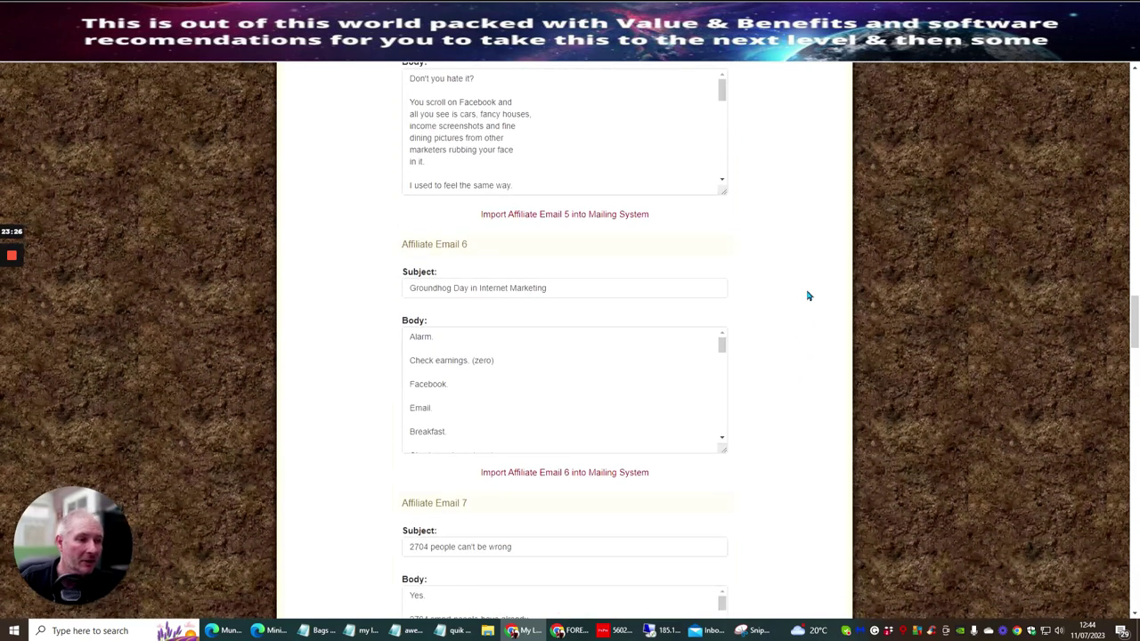
{"action": "scroll", "coordinate": [807, 295], "scroll_direction": "down", "scroll_amount": 3}
{"action": "scroll", "coordinate": [806, 295], "scroll_direction": "up", "scroll_amount": 4}
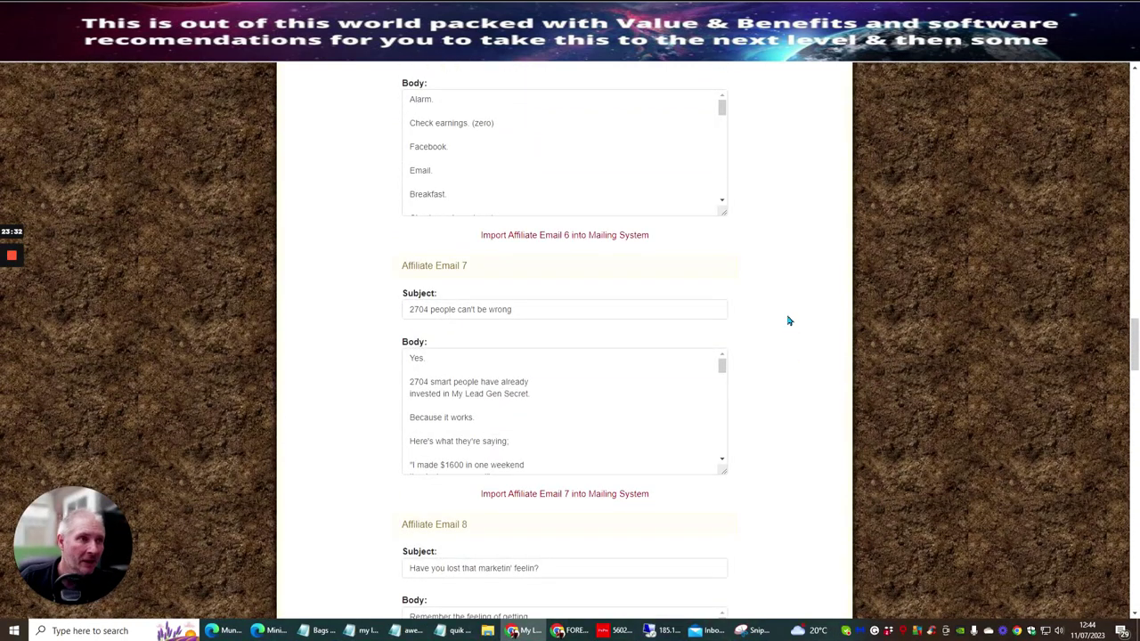
{"action": "scroll", "coordinate": [783, 328], "scroll_direction": "up", "scroll_amount": 2}
{"action": "scroll", "coordinate": [783, 328], "scroll_direction": "up", "scroll_amount": 3}
{"action": "scroll", "coordinate": [783, 326], "scroll_direction": "up", "scroll_amount": 3}
{"action": "scroll", "coordinate": [784, 325], "scroll_direction": "up", "scroll_amount": 8}
{"action": "scroll", "coordinate": [784, 324], "scroll_direction": "up", "scroll_amount": 5}
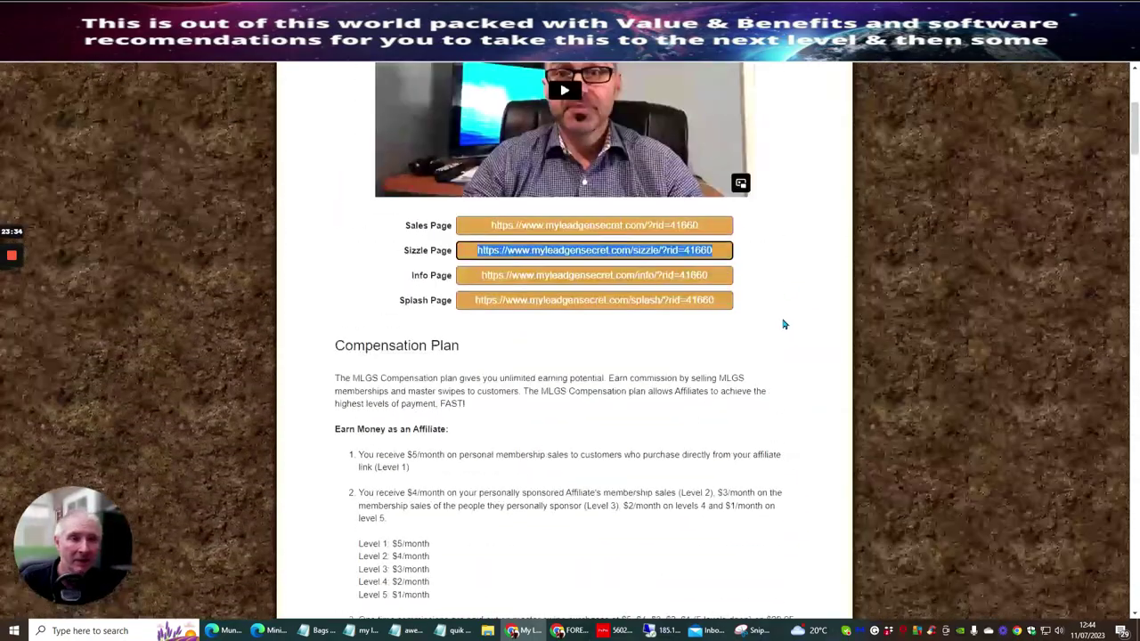